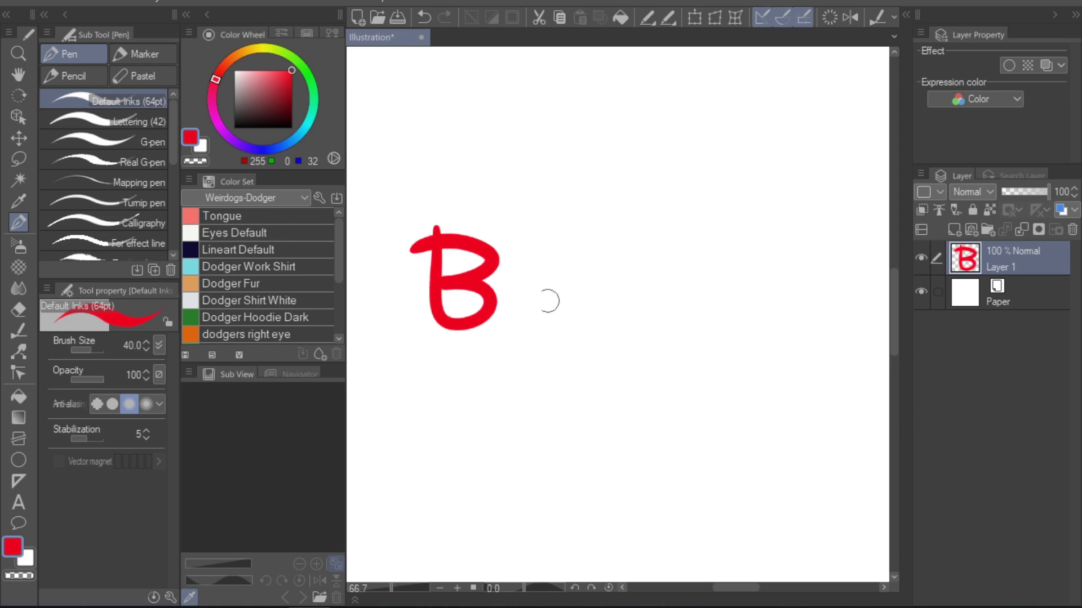
- Add a vector layer above Layer 1 and draw a large blue V on it beside the red B
scroll(547, 301, "up", 1)
left_click_drag(505, 307, 563, 367)
scroll(596, 321, "up", 1)
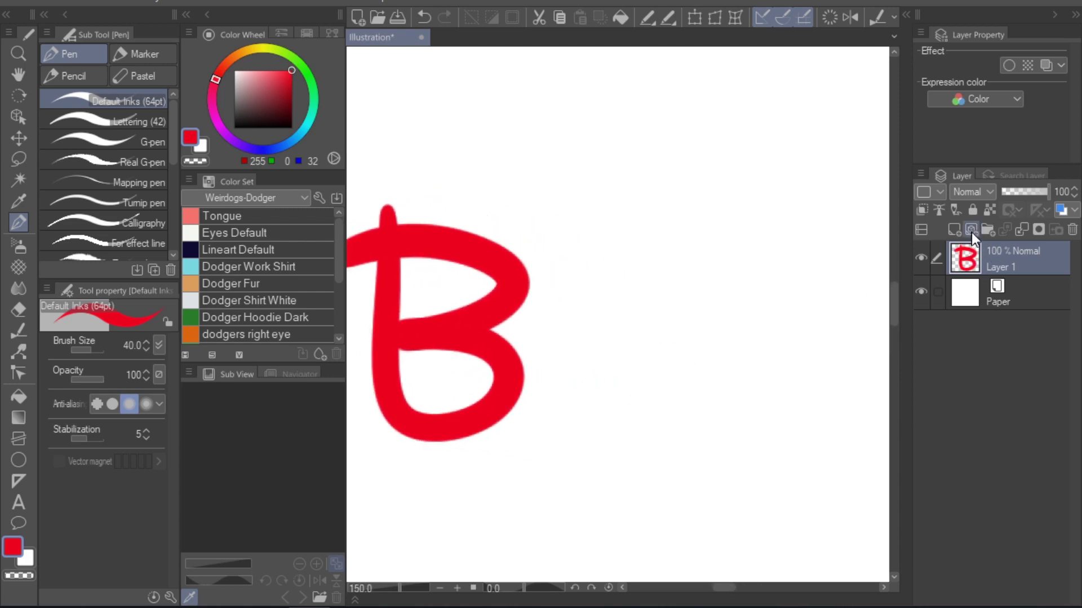
left_click(955, 229)
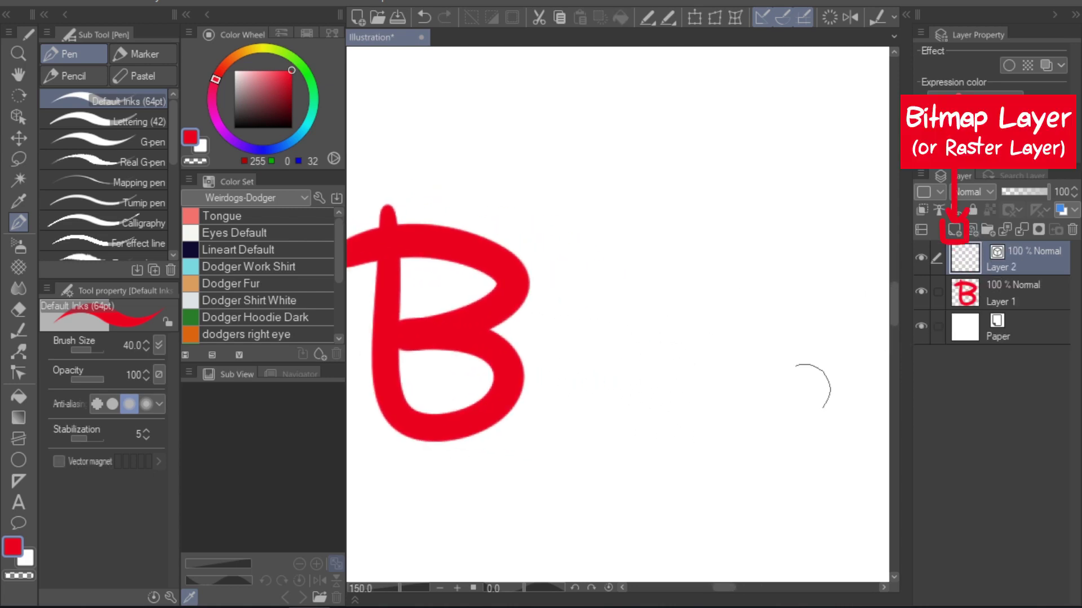
left_click(264, 151)
mouse_move(563, 223)
left_mouse_down()
mouse_move(643, 408)
mouse_move(739, 217)
left_mouse_up()
- Enlarge the B and V layers together to 960% and place both letters across the canvas
scroll(657, 411, "down", 2)
key("ctrl+minus")
key("ctrl+minus")
key("ctrl+minus")
key("ctrl+minus")
key("ctrl+minus")
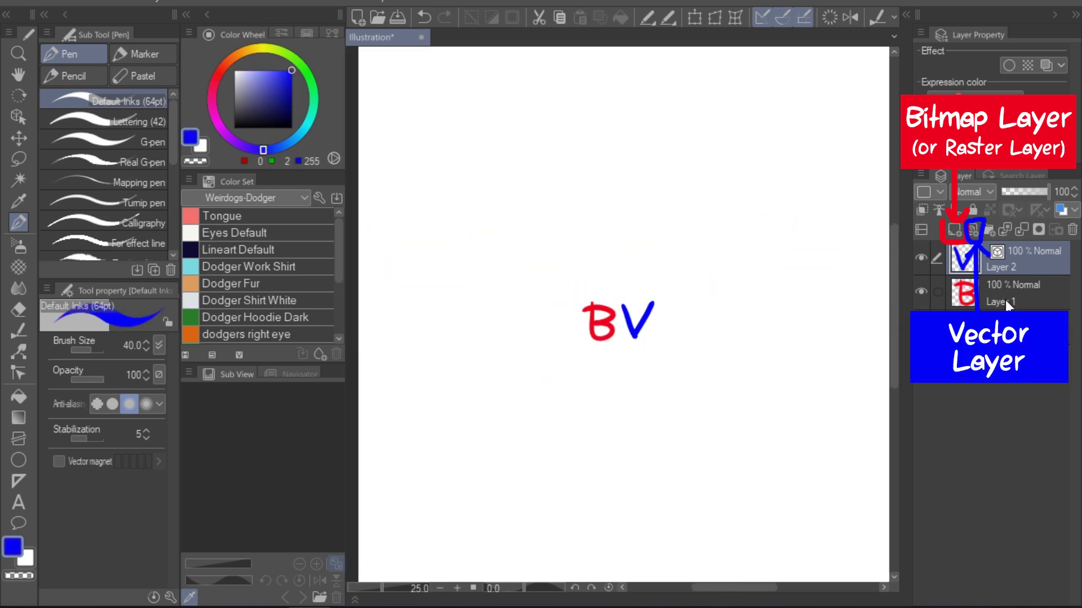
left_click(1009, 303, "ctrl")
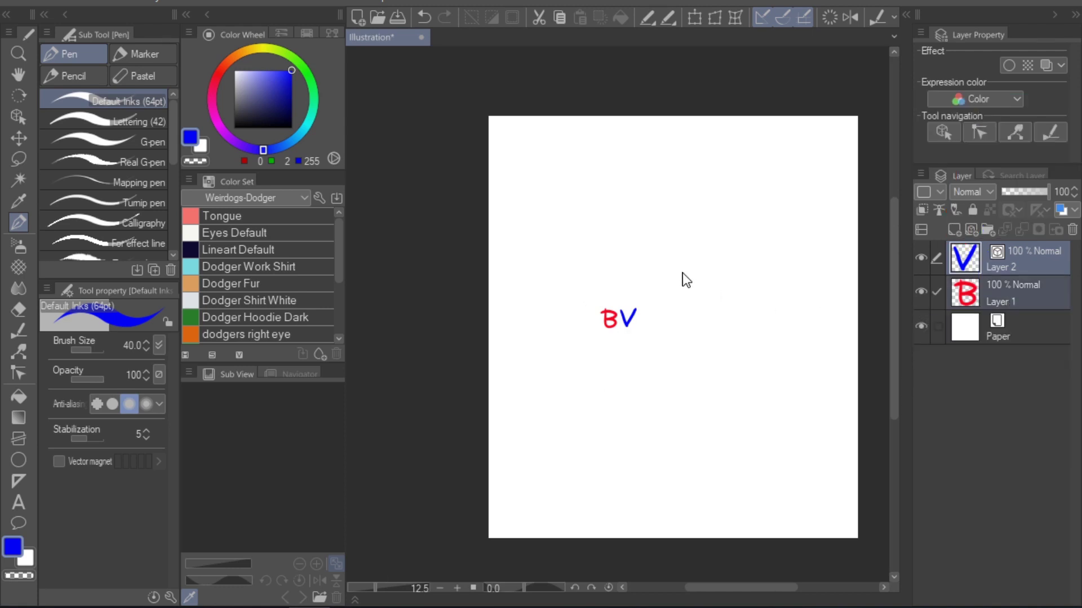
key("ctrl+t")
left_click_drag(643, 330, 868, 506)
left_click_drag(815, 425, 717, 409)
left_click_drag(764, 312, 862, 242)
left_click_drag(821, 369, 820, 309)
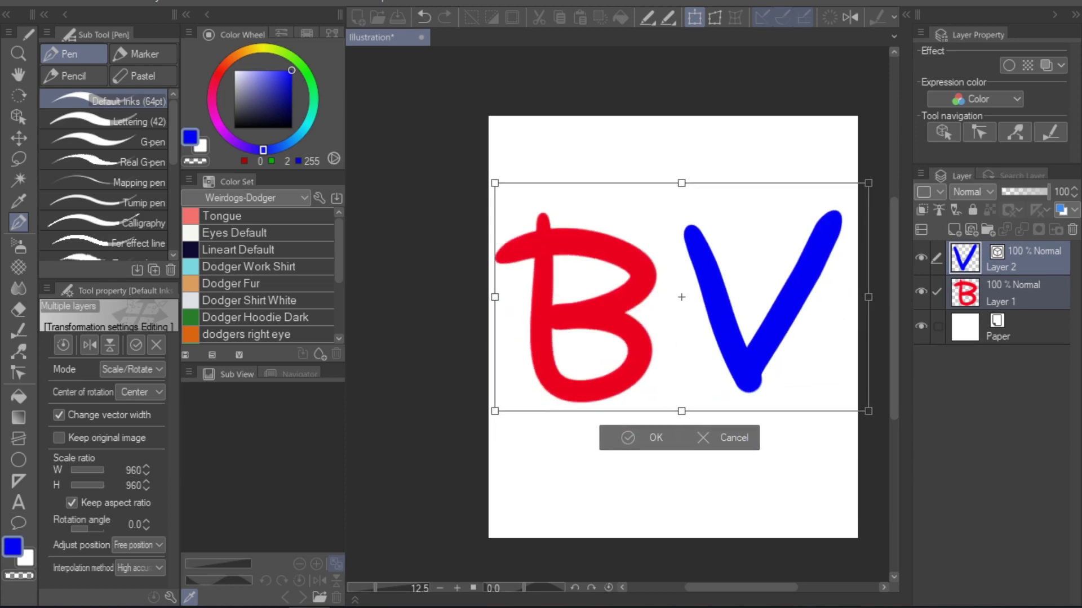
key("Return")
- Compare the edges of the enlarged B and V up close, and select the V's vector line with the Object tool
scroll(840, 311, "up", 3)
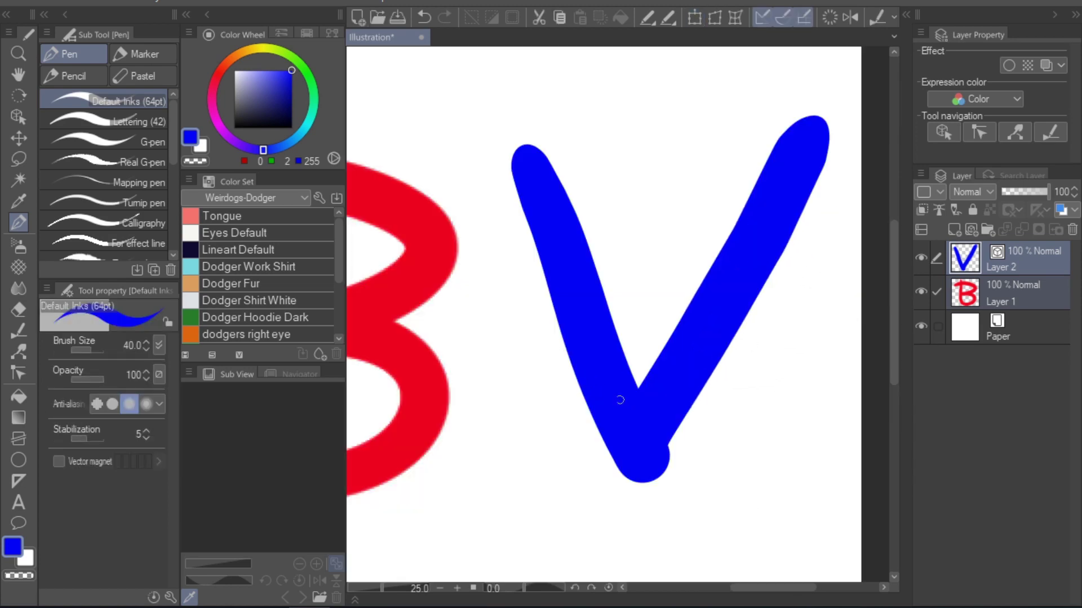
left_click_drag(592, 422, 731, 439)
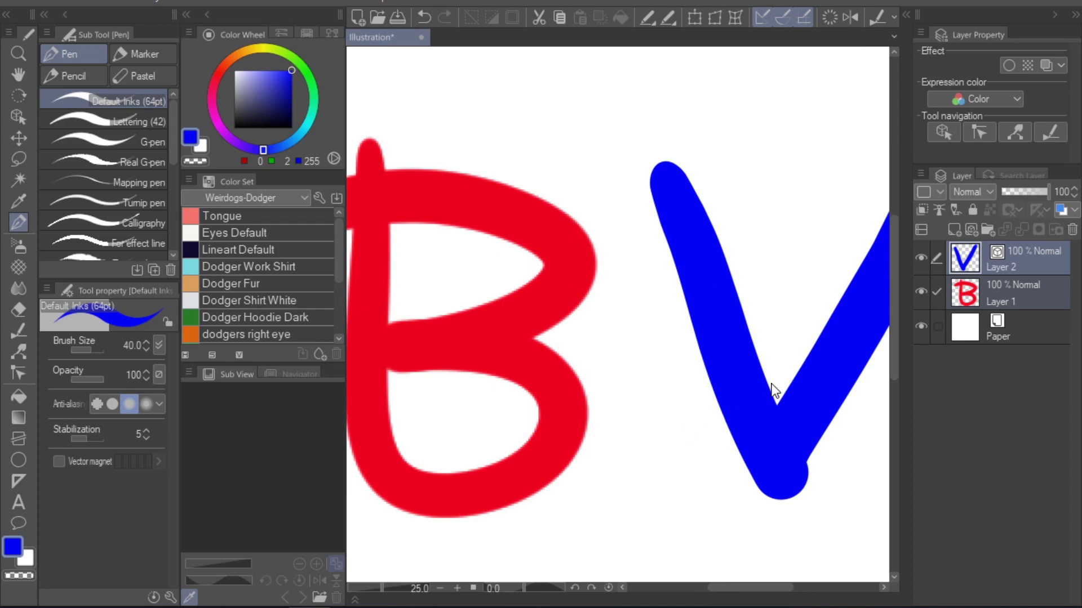
scroll(740, 406, "up", 1)
left_click_drag(658, 404, 747, 410)
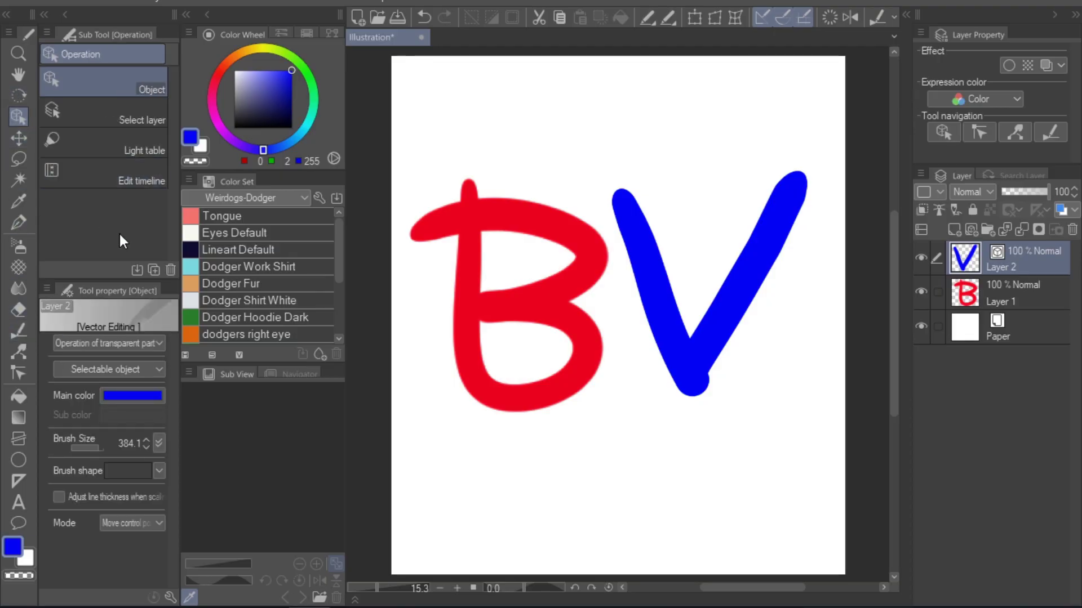
left_click(688, 360)
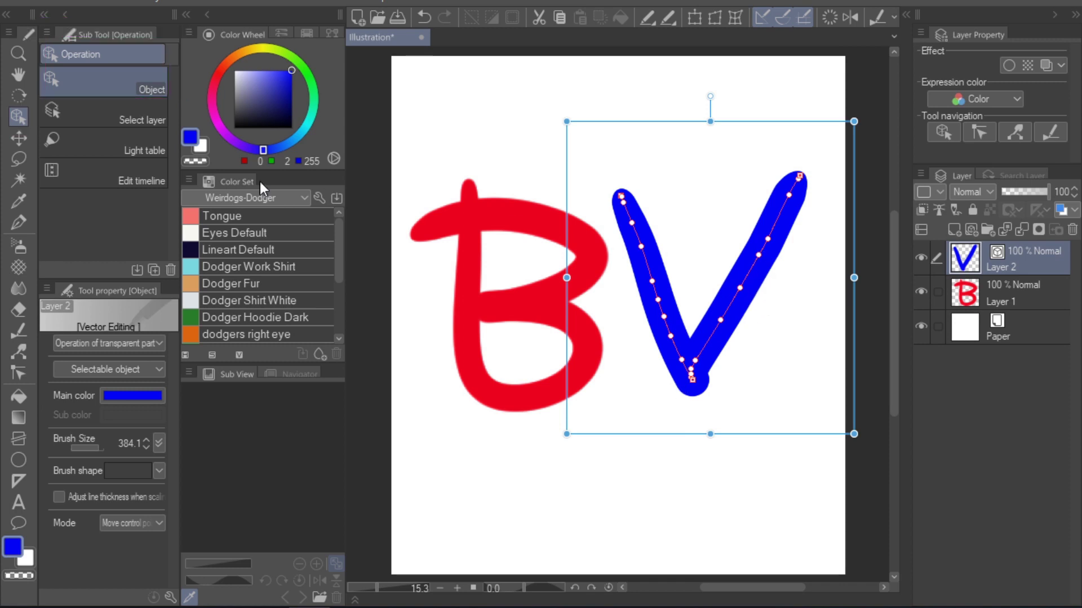
- Move the red B on Layer 1 slightly up and left, and reselect the V's line on Layer 2
left_click(996, 299)
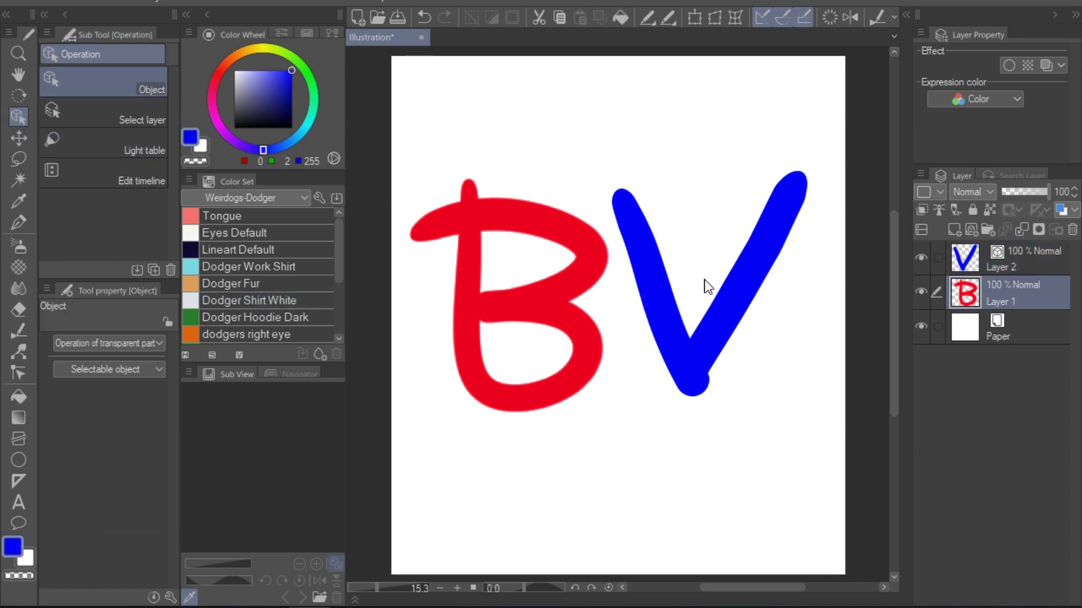
left_click_drag(534, 309, 516, 288)
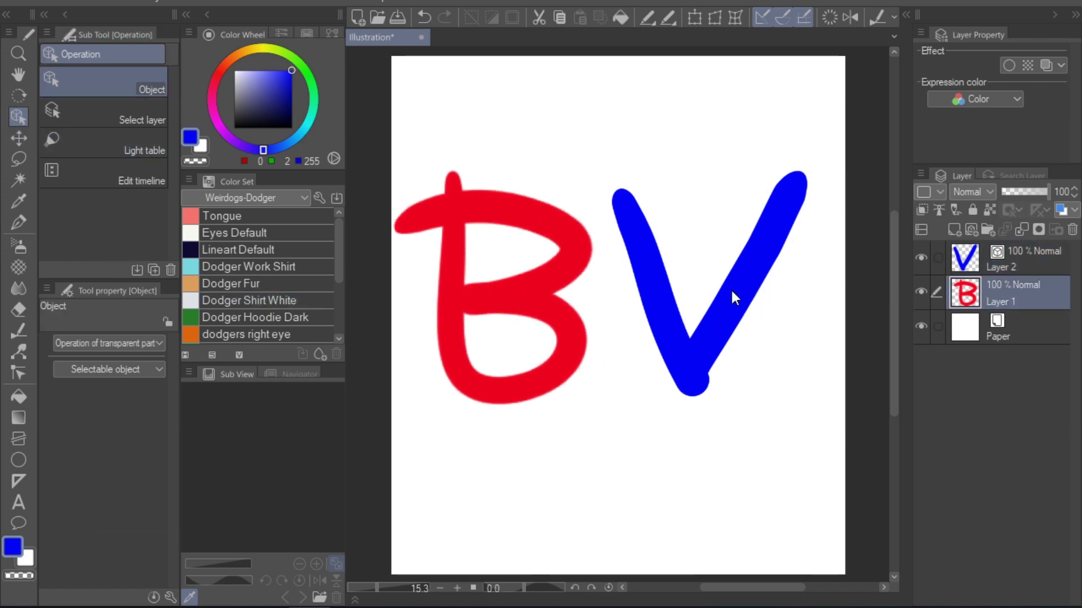
left_click(1001, 263)
left_click(745, 284)
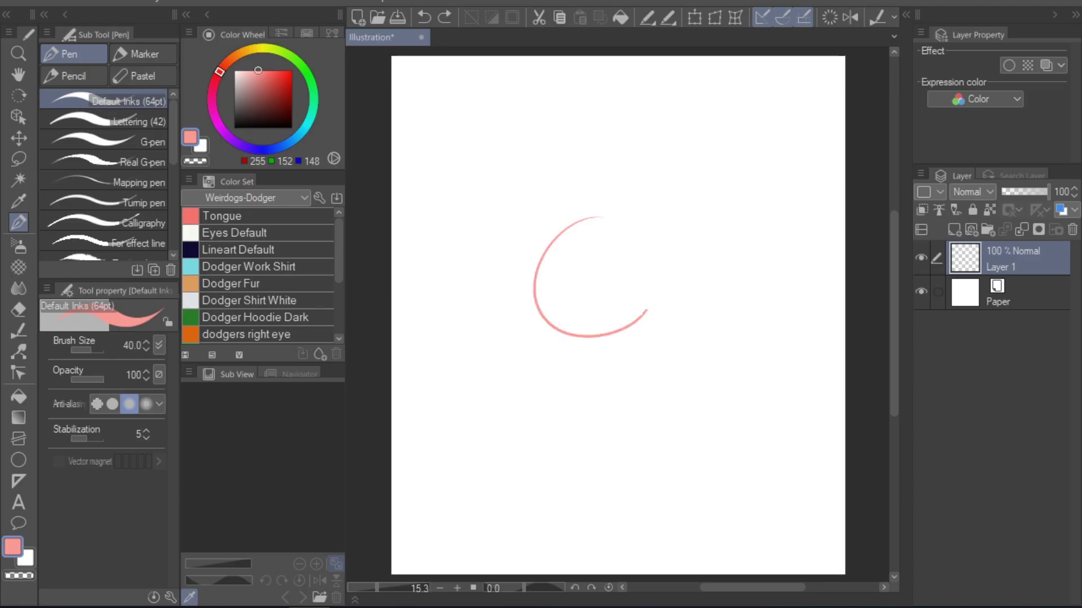
- Sketch a round cat head with pointed ears in pink, and enlarge and reposition it with a scale transformation
left_click_drag(620, 327, 558, 268)
left_click_drag(634, 228, 670, 265)
key("ctrl+z")
left_click_drag(641, 223, 650, 259)
key("ctrl+t")
left_click_drag(667, 338, 723, 391)
left_click_drag(685, 351, 666, 309)
left_click(578, 379)
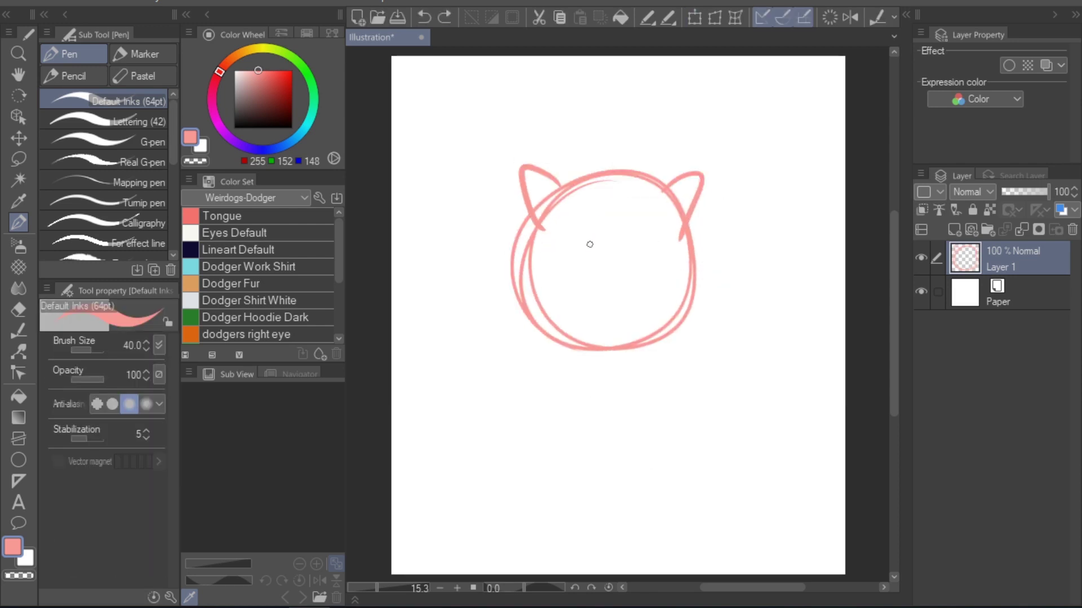
- Sketch large round eyes with pupils, a small nose, a smiling mouth and a rounded hair tuft on the head
mouse_move(571, 248)
left_mouse_down()
mouse_move(591, 259)
mouse_move(580, 223)
mouse_move(553, 245)
mouse_move(583, 255)
left_mouse_up()
key("ctrl+z")
left_click_drag(639, 224, 671, 244)
left_click_drag(630, 243, 630, 252)
left_click_drag(661, 252, 670, 256)
left_click_drag(599, 304, 622, 302)
left_click_drag(605, 281, 607, 281)
key("ctrl+z")
mouse_move(605, 155)
left_mouse_down()
mouse_move(639, 183)
mouse_move(591, 155)
left_mouse_up()
- Sketch the cat's torso and shirt hem below the head, undoing the rejected strokes
mouse_move(591, 359)
left_mouse_down()
mouse_move(560, 453)
mouse_move(619, 372)
left_mouse_up()
key("ctrl+z")
mouse_move(594, 364)
left_mouse_down()
mouse_move(555, 471)
mouse_move(645, 433)
left_mouse_up()
key("ctrl+z")
left_click_drag(564, 450, 642, 453)
left_click_drag(640, 395, 644, 444)
left_click_drag(561, 445, 645, 448)
left_click_drag(581, 373, 571, 446)
left_click_drag(565, 407, 579, 449)
- Sketch the cat's thin legs and large rounded feet below the shirt
mouse_move(589, 461)
left_mouse_down()
mouse_move(606, 502)
mouse_move(534, 521)
mouse_move(604, 511)
left_mouse_up()
left_click_drag(617, 462, 621, 502)
mouse_move(628, 456)
left_mouse_down()
mouse_move(631, 514)
mouse_move(606, 514)
left_mouse_up()
left_click_drag(608, 518, 685, 530)
- Sketch both arms reaching outward from the shoulders, ending in open hands with spread fingers
left_click_drag(640, 372, 690, 431)
left_click_drag(642, 383, 684, 436)
left_click_drag(583, 363, 518, 445)
left_click_drag(564, 394, 527, 451)
left_click_drag(685, 451, 720, 438)
mouse_move(732, 403)
left_mouse_down()
mouse_move(699, 425)
mouse_move(736, 396)
left_mouse_up()
left_click_drag(686, 450, 724, 462)
left_click_drag(745, 419, 707, 445)
left_click_drag(519, 437, 476, 412)
left_click_drag(476, 442, 521, 451)
mouse_move(510, 467)
left_mouse_down()
mouse_move(533, 451)
mouse_move(507, 473)
left_mouse_up()
left_click_drag(473, 442, 517, 452)
- Strengthen the torso's left side and upper leg lines, and add the shirt's shoulder line
left_click_drag(577, 391, 586, 450)
left_click_drag(590, 461, 598, 478)
left_click_drag(639, 383, 629, 445)
key("ctrl+z")
left_click_drag(587, 366, 617, 363)
- Delete the selected strokes around the lower legs and move the whole sketch up on the canvas
key("m")
mouse_move(605, 529)
left_mouse_down()
mouse_move(664, 549)
mouse_move(626, 490)
left_mouse_up()
key("Delete")
key("ctrl+d")
key("p")
key("k")
left_click_drag(648, 386, 652, 347)
- Redraw the two thin legs and the right foot below the shirt
left_click_drag(598, 426, 609, 494)
left_click_drag(606, 425, 623, 524)
left_click_drag(619, 428, 631, 527)
mouse_move(643, 451)
left_mouse_down()
mouse_move(645, 513)
mouse_move(698, 519)
left_mouse_up()
- Sketch a long tail curving out and upward from the cat's right hip, undoing the rejected strokes
mouse_move(640, 428)
left_mouse_down()
mouse_move(778, 417)
mouse_move(794, 372)
left_mouse_up()
key("ctrl+z")
mouse_move(642, 428)
left_mouse_down()
mouse_move(805, 393)
mouse_move(807, 409)
mouse_move(742, 477)
left_mouse_up()
key("ctrl+z")
left_click_drag(639, 431, 743, 473)
- Move the cat's left-side hand slightly down and outward, and redraw the forearm line to meet it
key("m")
left_click_drag(538, 442, 544, 372)
key("k")
left_click_drag(510, 403, 500, 418)
key("ctrl+d")
key("p")
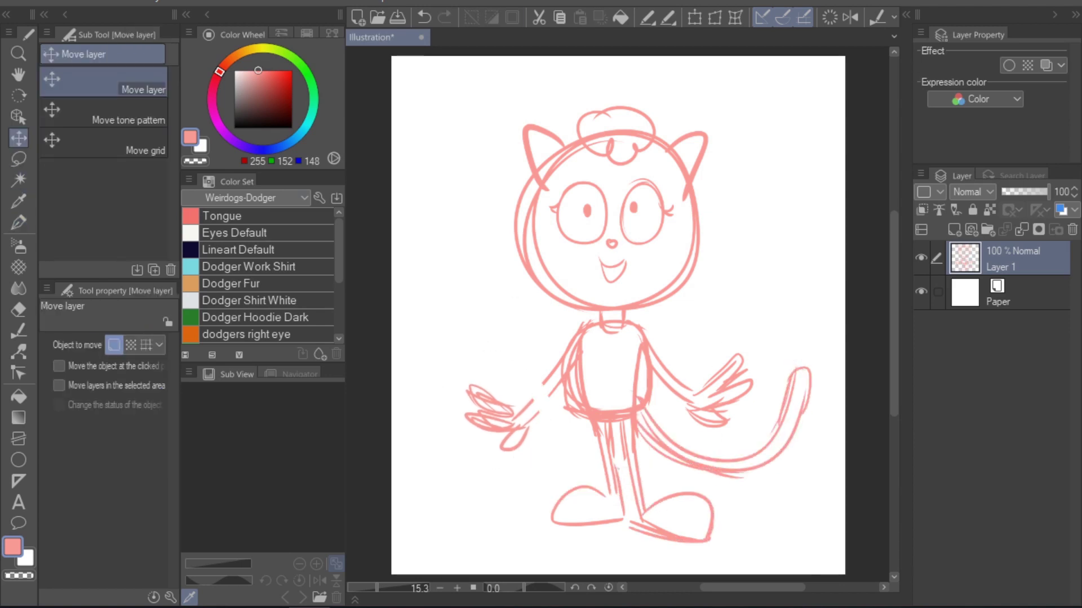
left_click_drag(561, 366, 519, 417)
- Move the cat's right-side hand slightly down and outward, and clear the selection
key("m")
left_click_drag(720, 336, 662, 327)
key("ctrl+d")
key("p")
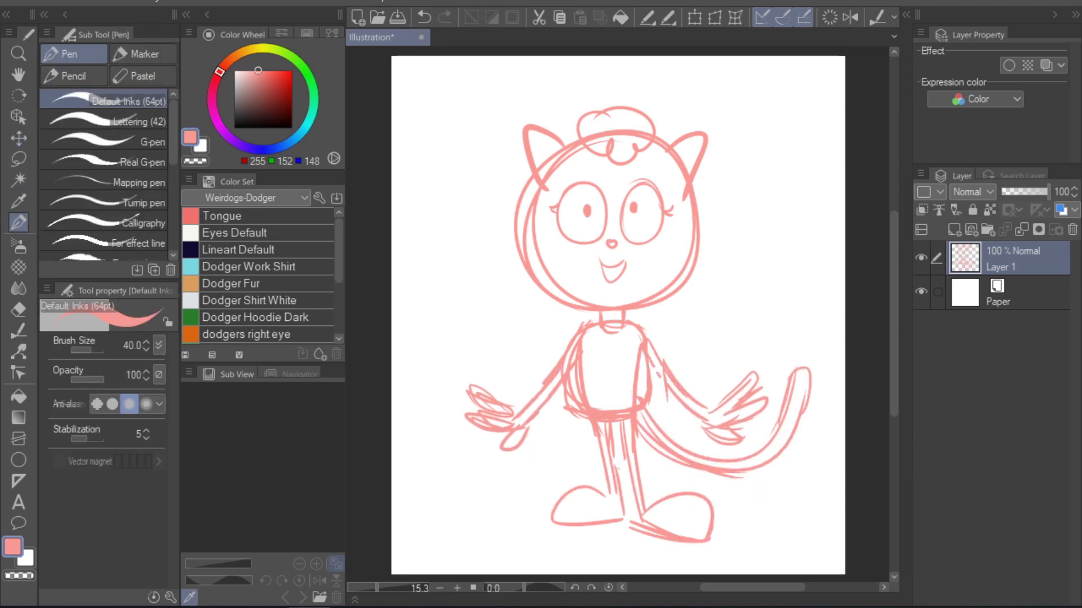
- Replace the rounded hair and bangs with a spiky tuft on top of the cat's head
left_click_drag(586, 115, 643, 140)
left_click_drag(597, 153, 639, 158)
left_click_drag(581, 127, 592, 129)
left_click_drag(593, 126, 626, 124)
left_click_drag(628, 123, 654, 137)
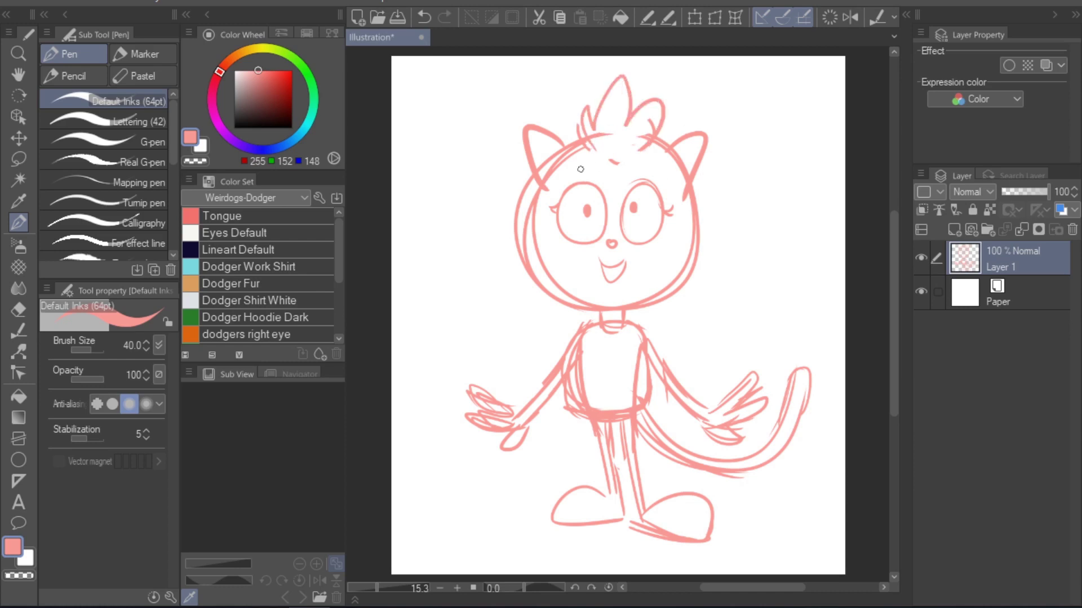
- Add raised eyebrows above the eyes and two vertical lines down the front of the shirt
left_click_drag(578, 169, 597, 164)
left_click_drag(637, 172, 652, 165)
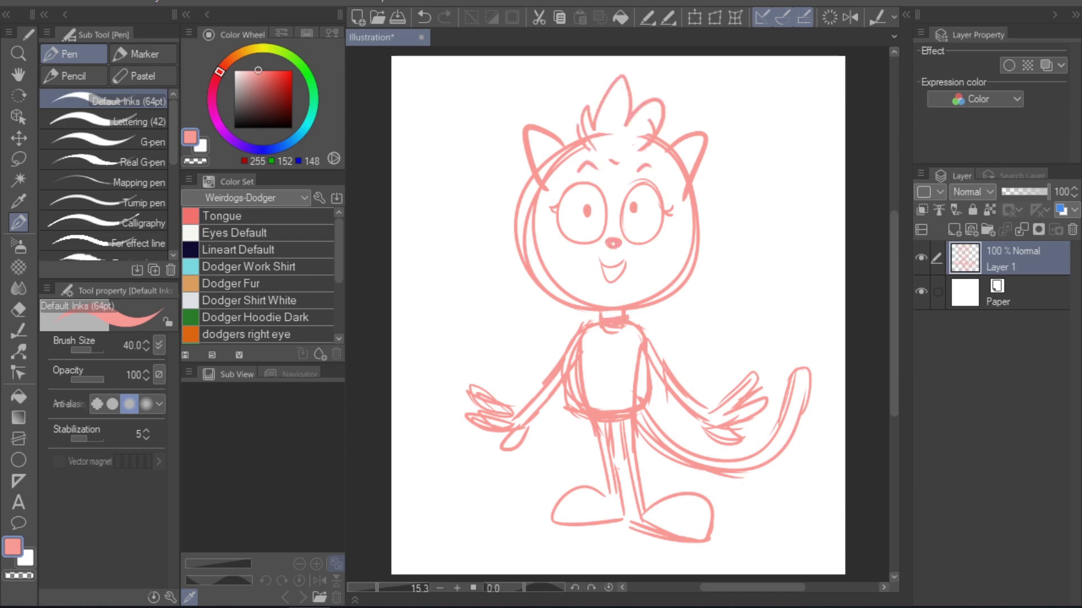
left_click_drag(593, 333, 599, 411)
left_click_drag(632, 330, 629, 406)
- Shift the whole sketch slightly left and strengthen the outline of the left foot
key("k")
left_click_drag(758, 399, 750, 402)
key("p")
left_click_drag(570, 491, 613, 530)
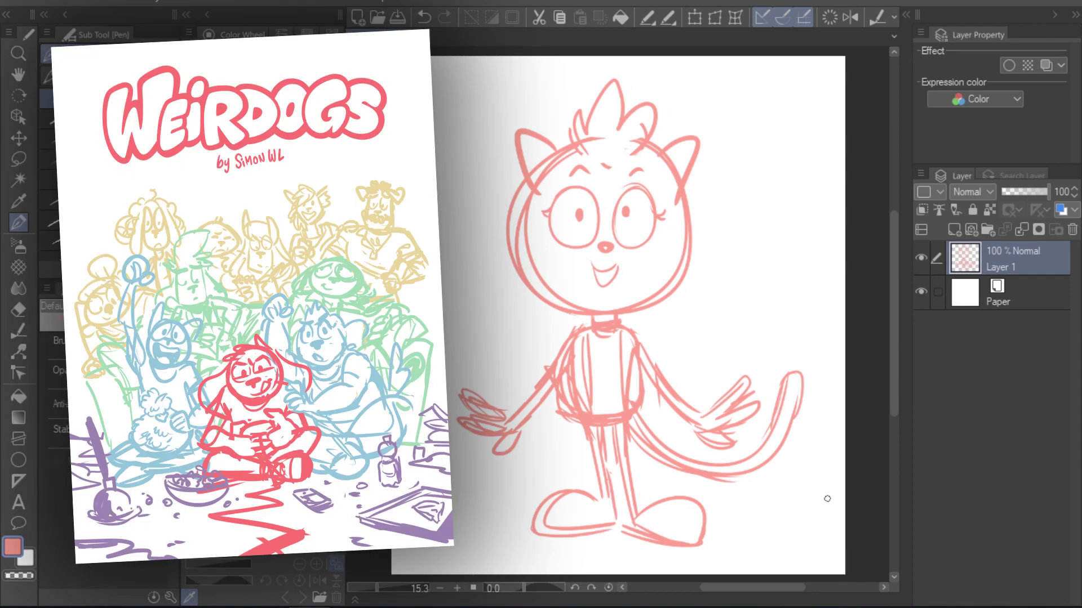
- Lower the sketch layer's opacity to 46% and add a vector layer above it
left_click_drag(1047, 192, 1023, 193)
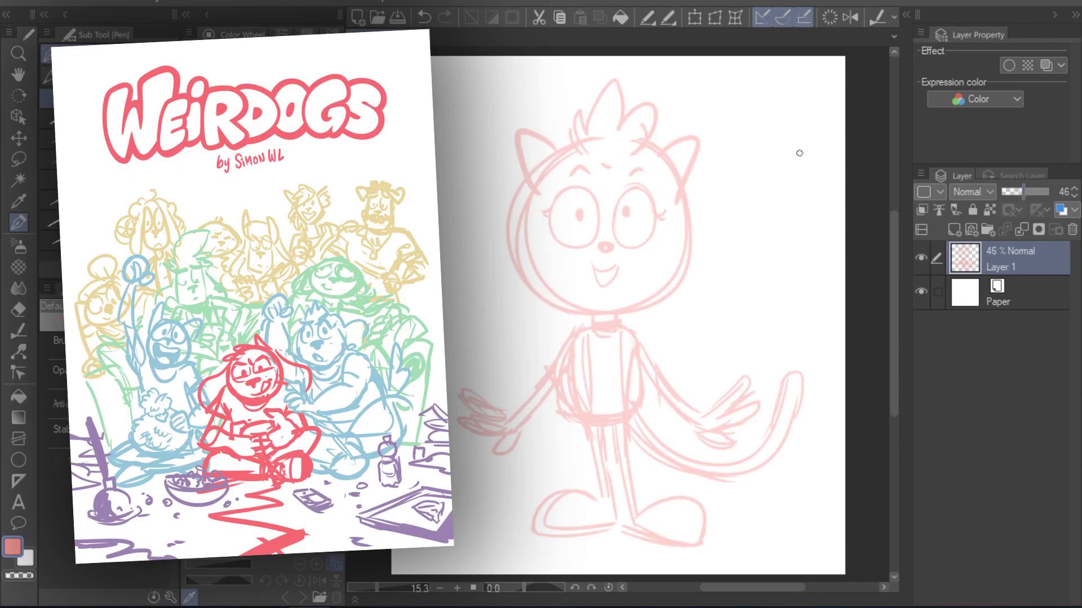
key("ctrl+shift+n")
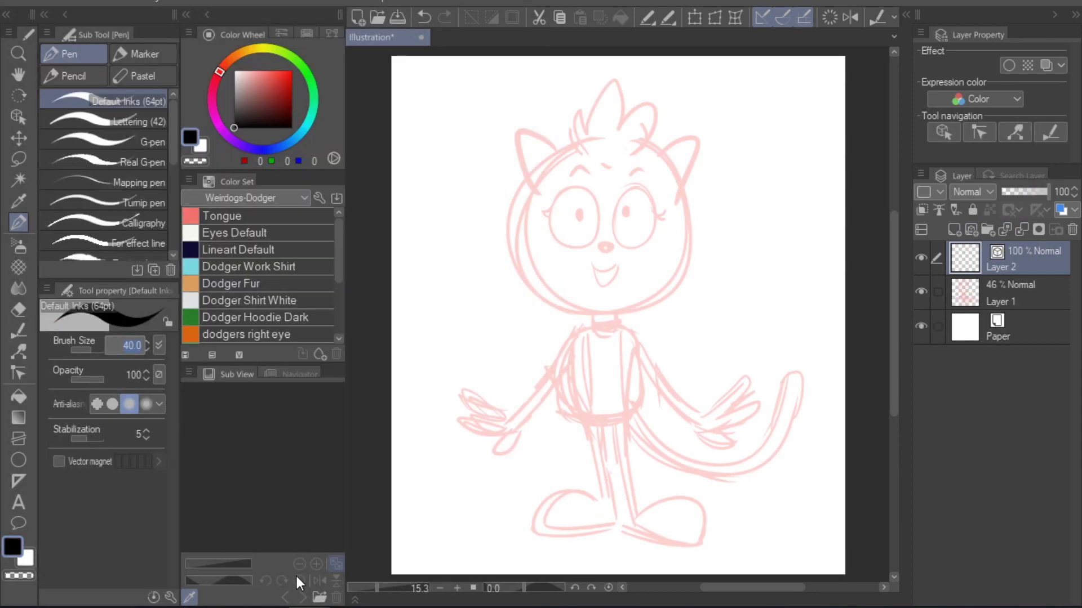
- Ink the cat's round head outline in black with a pen size of 60, undoing the rejected attempts
key("Return")
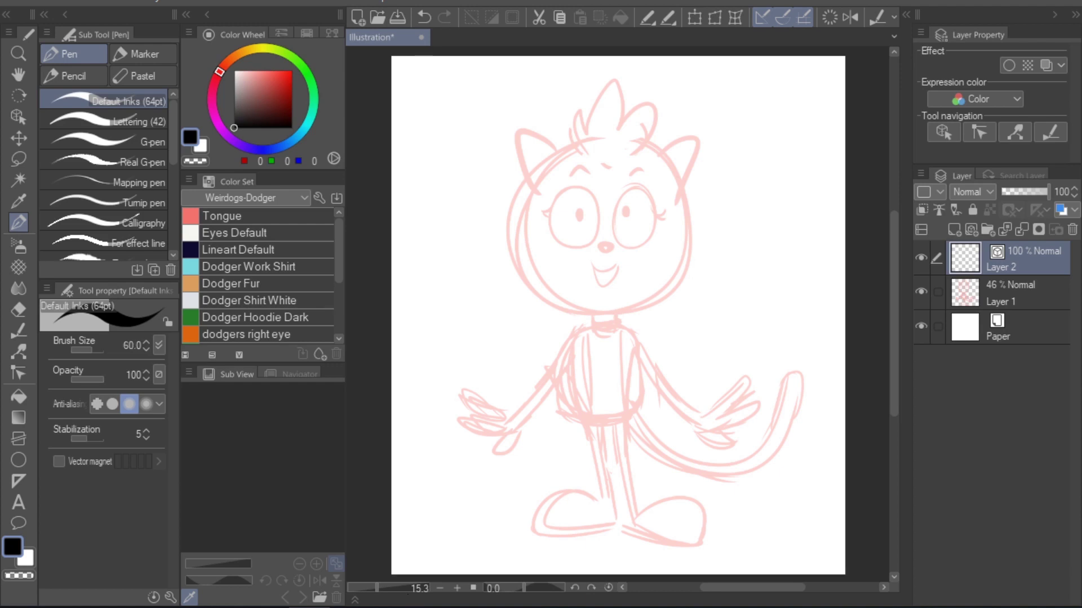
mouse_move(651, 162)
left_mouse_down()
mouse_move(614, 334)
mouse_move(648, 147)
left_mouse_up()
key("ctrl+z")
left_click_drag(628, 143, 526, 169)
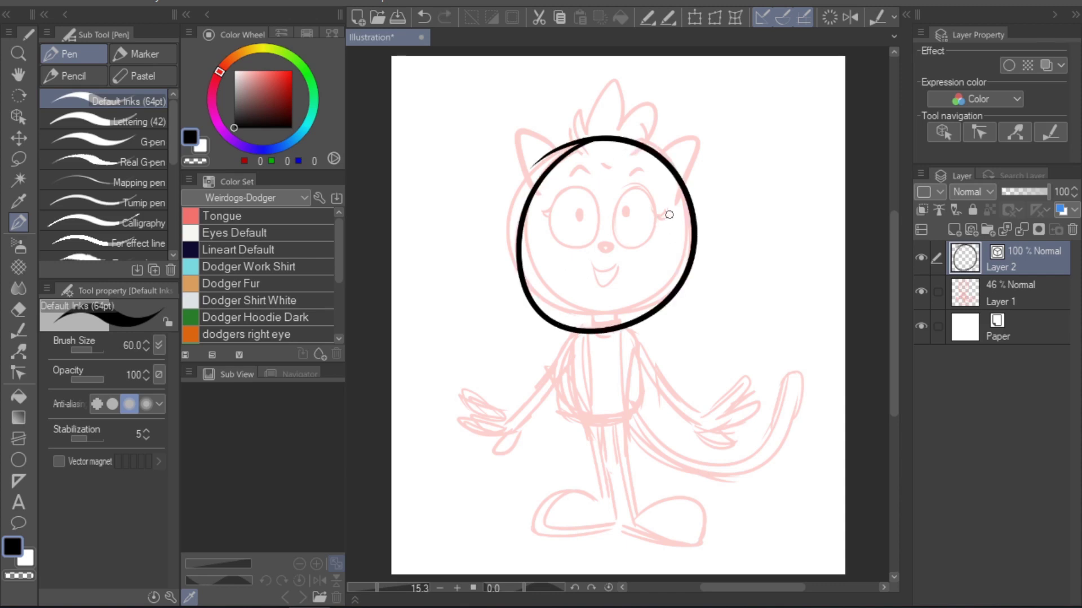
key("ctrl+z")
mouse_move(624, 142)
left_mouse_down()
mouse_move(517, 222)
mouse_move(623, 146)
mouse_move(524, 186)
mouse_move(619, 145)
mouse_move(597, 153)
mouse_move(620, 155)
mouse_move(620, 146)
mouse_move(515, 220)
mouse_move(622, 146)
left_mouse_up()
key("ctrl+z")
key("ctrl+z")
key("ctrl+z")
key("ctrl+z")
key("ctrl+z")
key("ctrl+z")
key("ctrl+z")
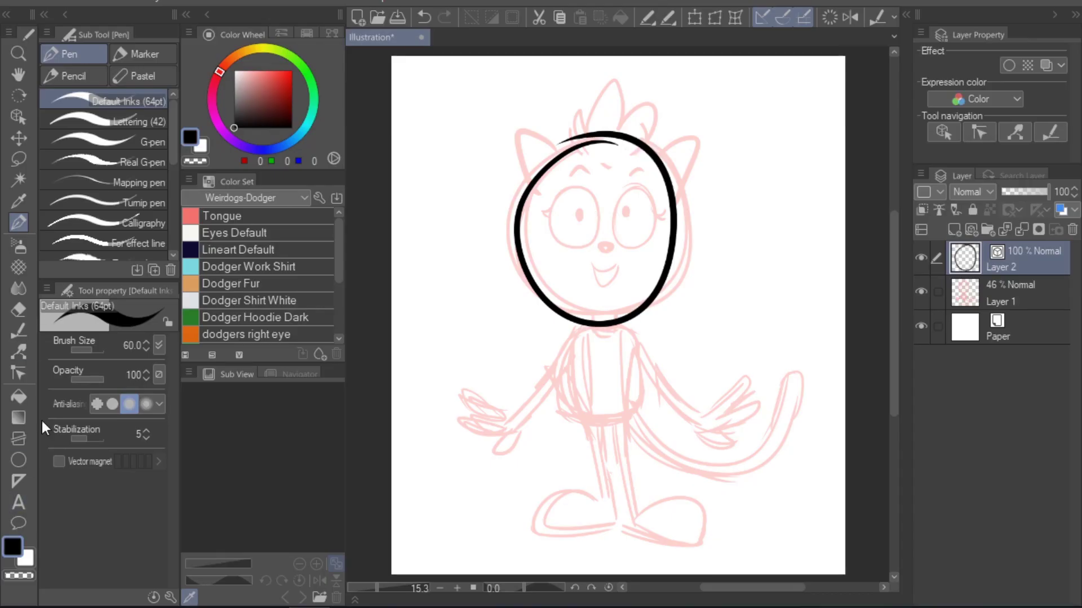
- Use the Pinch vector line tool to bring the head outline's loose ends together at the top
left_click(19, 352)
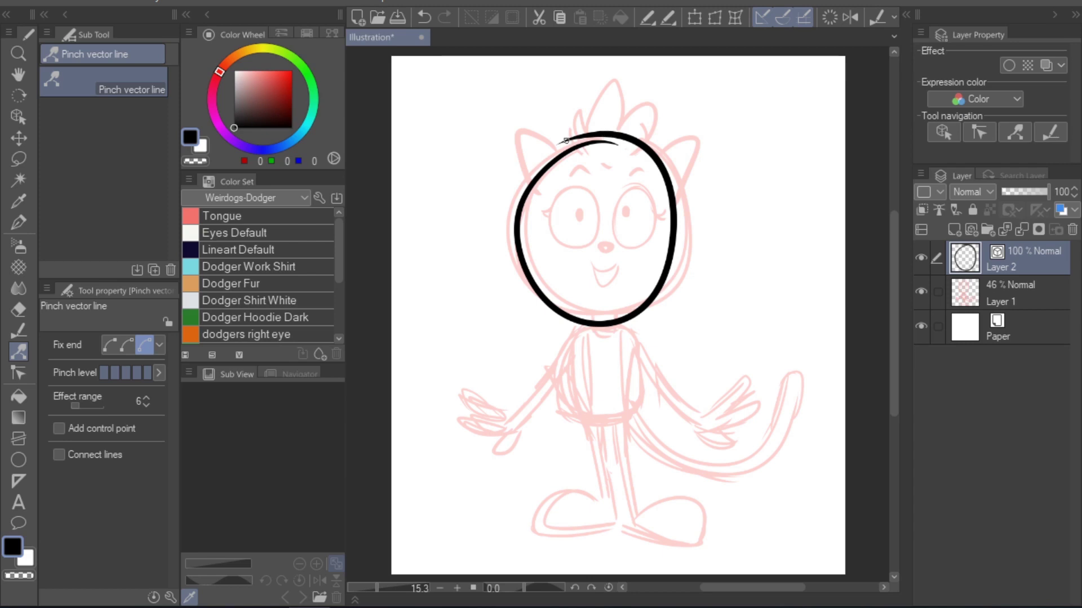
left_click_drag(566, 140, 619, 143)
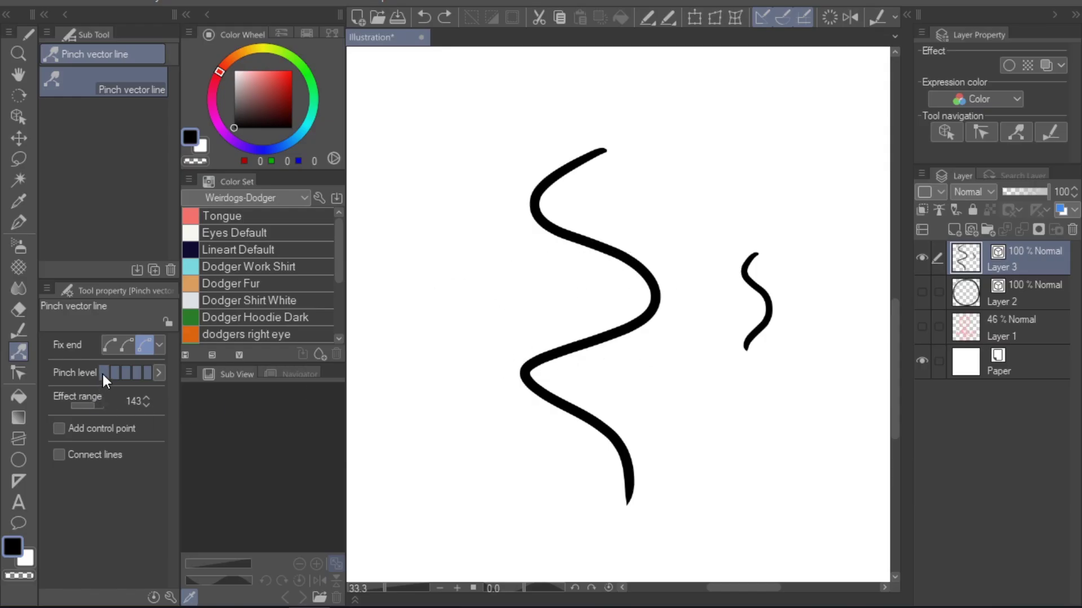
- Try the lowest and highest pinch levels by pulling the bends of the large and small curves
left_click(104, 373)
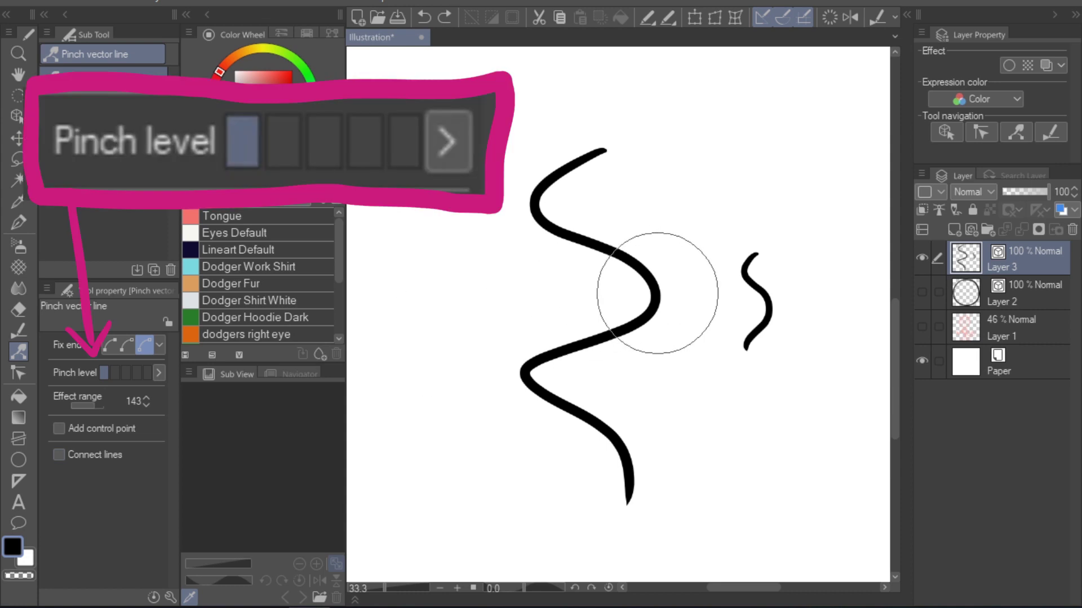
mouse_move(655, 298)
left_mouse_down()
mouse_move(518, 333)
mouse_move(498, 305)
mouse_move(519, 258)
mouse_move(483, 349)
mouse_move(770, 210)
mouse_move(728, 342)
mouse_move(766, 280)
mouse_move(391, 346)
mouse_move(454, 309)
left_mouse_up()
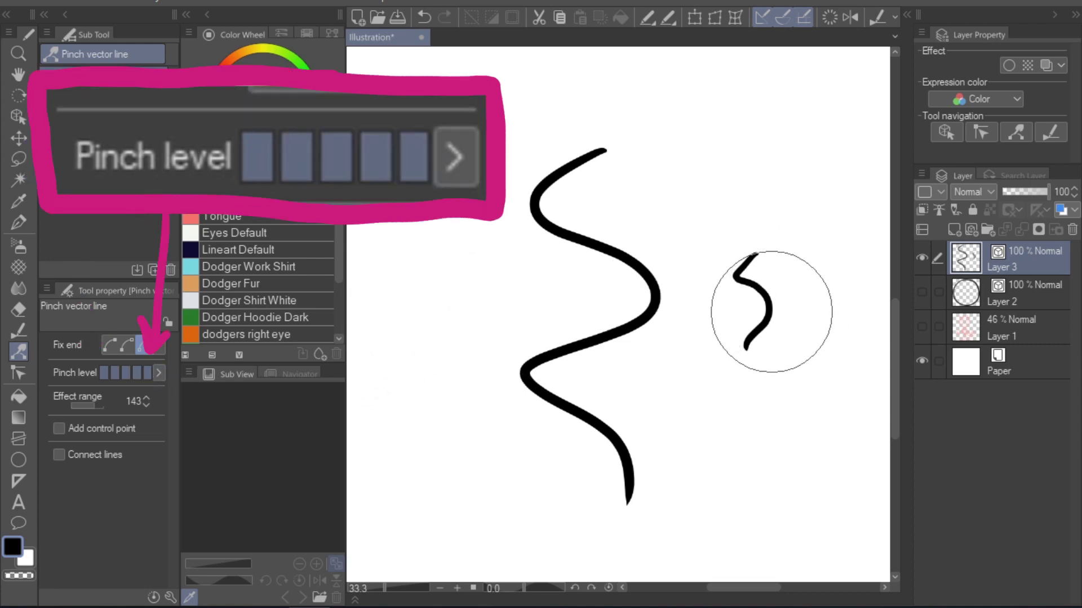
left_click_drag(770, 311, 793, 312)
key("ctrl+z")
mouse_move(526, 201)
left_mouse_down()
mouse_move(490, 195)
mouse_move(448, 209)
left_mouse_up()
left_click_drag(570, 140, 656, 150)
mouse_move(605, 363)
left_mouse_down()
mouse_move(449, 387)
mouse_move(603, 446)
mouse_move(667, 424)
mouse_move(676, 431)
left_mouse_up()
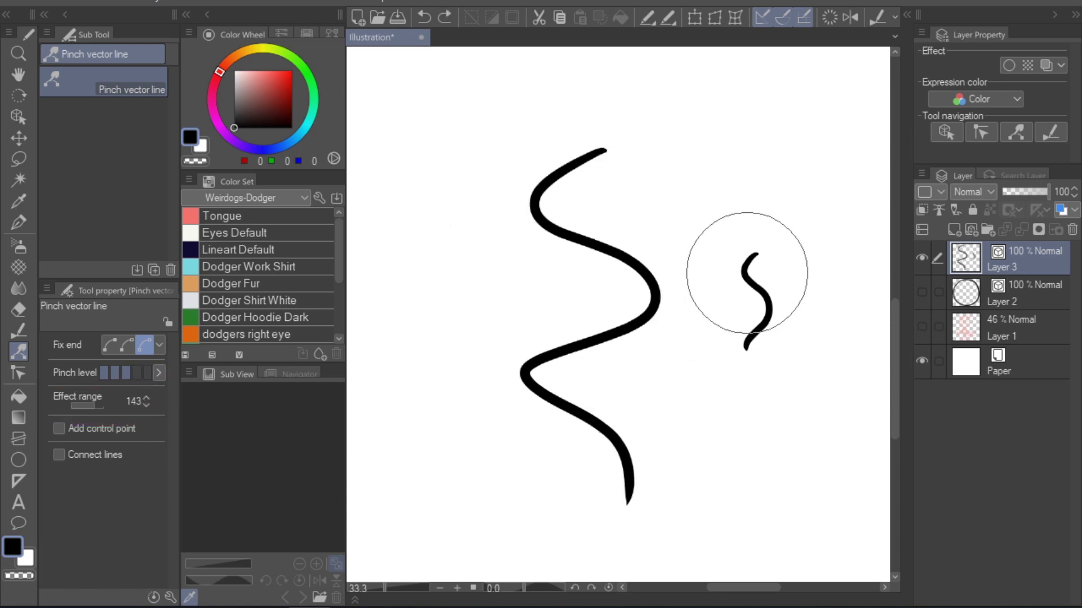
- Test the medium pinch level on both curves, and pull the small curve's lower bend outward at the highest level
left_click_drag(746, 273, 790, 266)
key("ctrl+z")
left_click_drag(620, 259, 563, 137)
key("ctrl+z")
left_click_drag(746, 273, 742, 282)
key("ctrl+z")
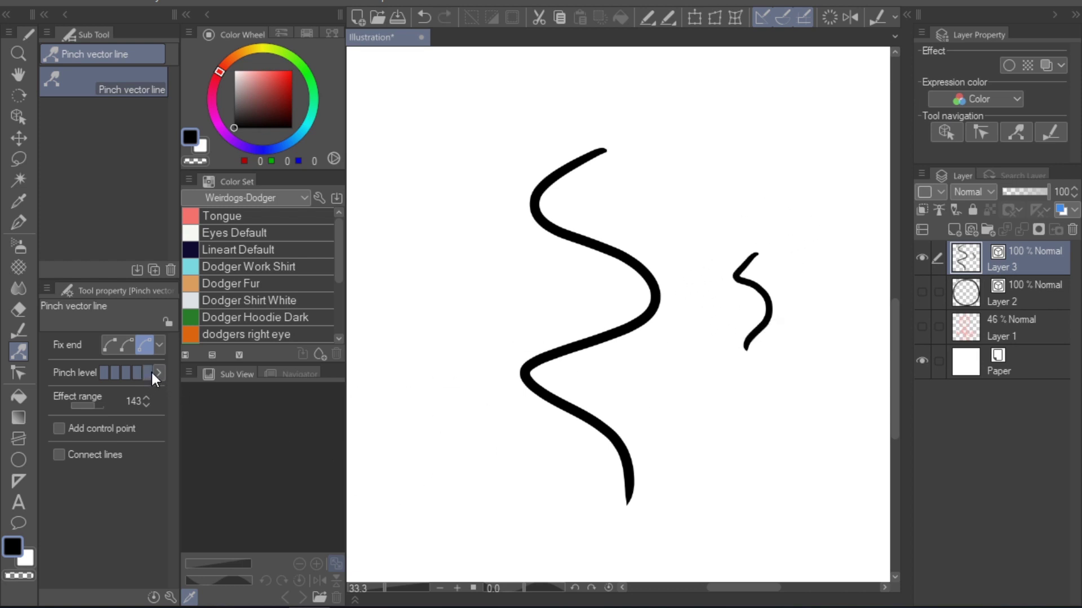
left_click_drag(770, 312, 792, 310)
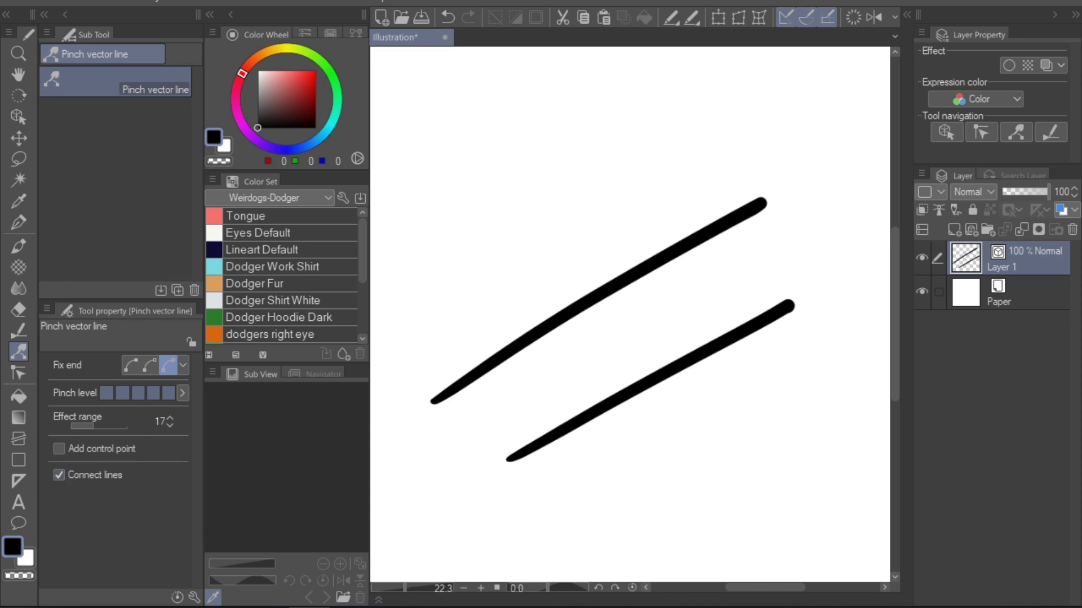
- Join the two lines' right ends with Connect lines on, and pull the joined part downward with the option off
mouse_move(790, 304)
left_mouse_down()
mouse_move(787, 234)
mouse_move(763, 211)
mouse_move(772, 214)
left_mouse_up()
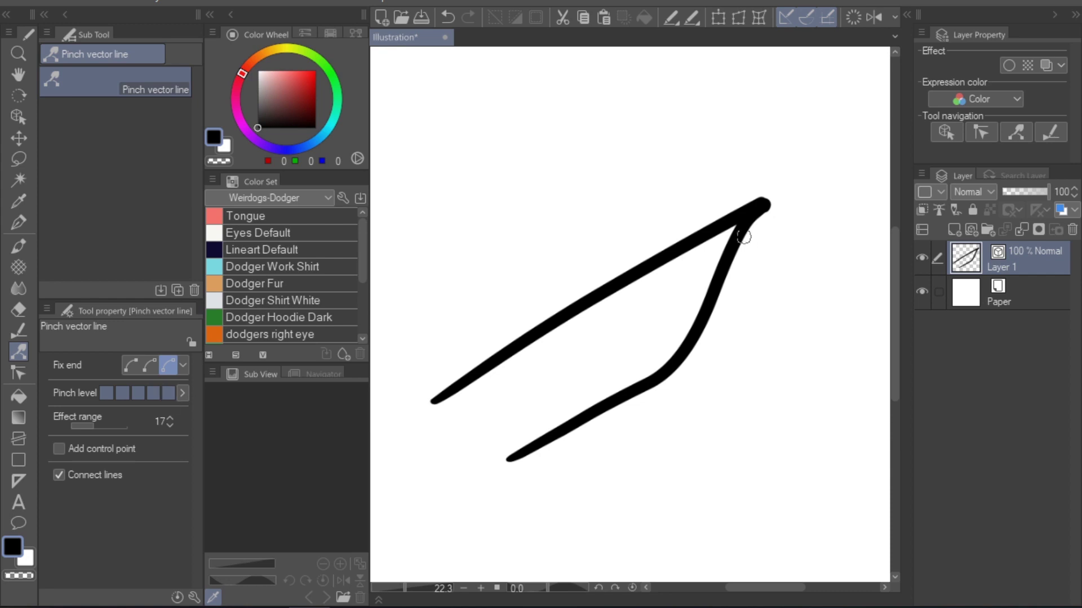
left_click(59, 475)
mouse_move(729, 246)
left_mouse_down()
mouse_move(821, 338)
mouse_move(796, 430)
mouse_move(821, 352)
mouse_move(772, 414)
left_mouse_up()
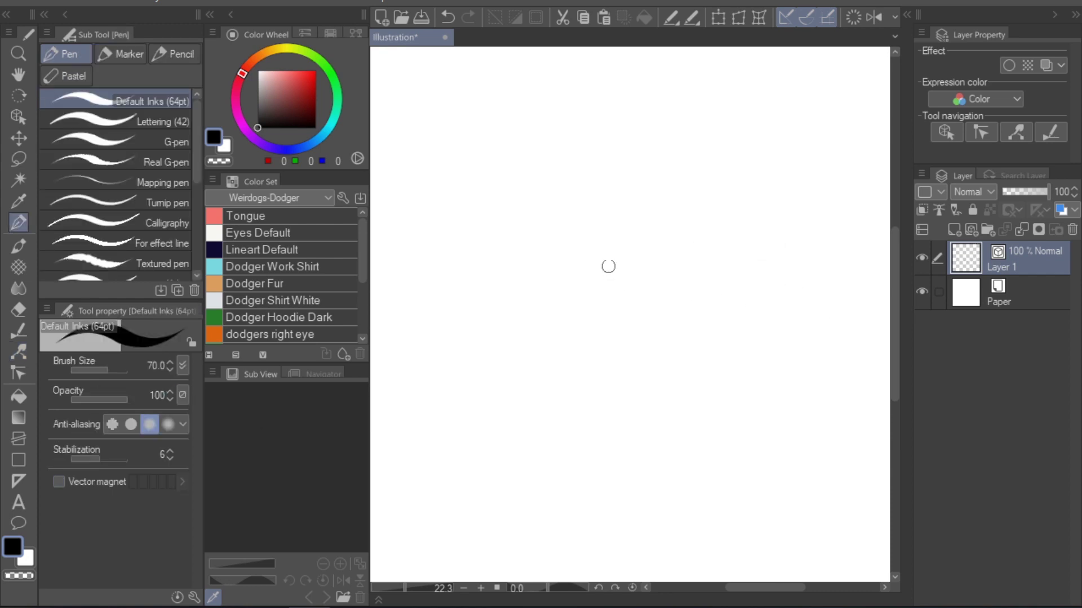
- Draw a large black oval with a gap at the top and choose the Pinch vector line tool
mouse_move(608, 265)
left_mouse_down()
mouse_move(506, 400)
mouse_move(729, 410)
mouse_move(653, 267)
left_mouse_up()
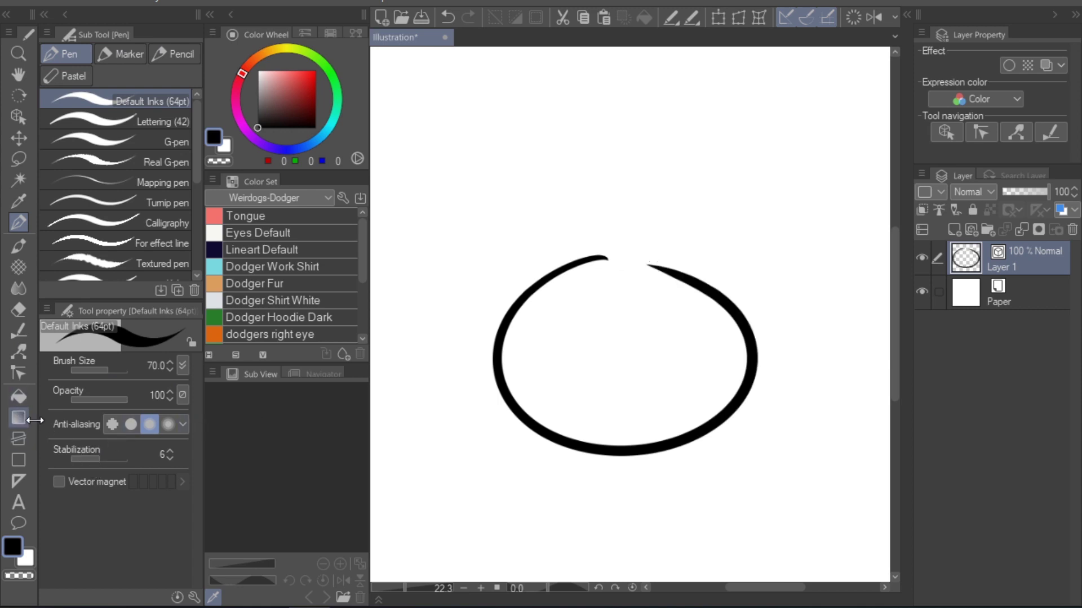
left_click(19, 352)
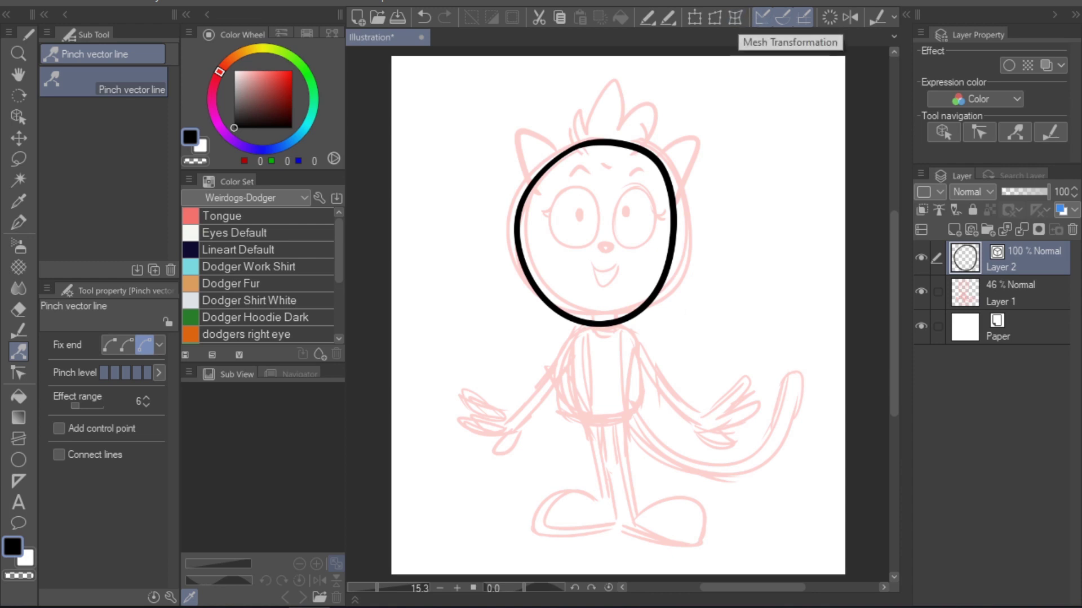
- Apply a Mesh Transformation to the head oval, moving its outer mesh points to round it and fit the sketched head
left_click(726, 19)
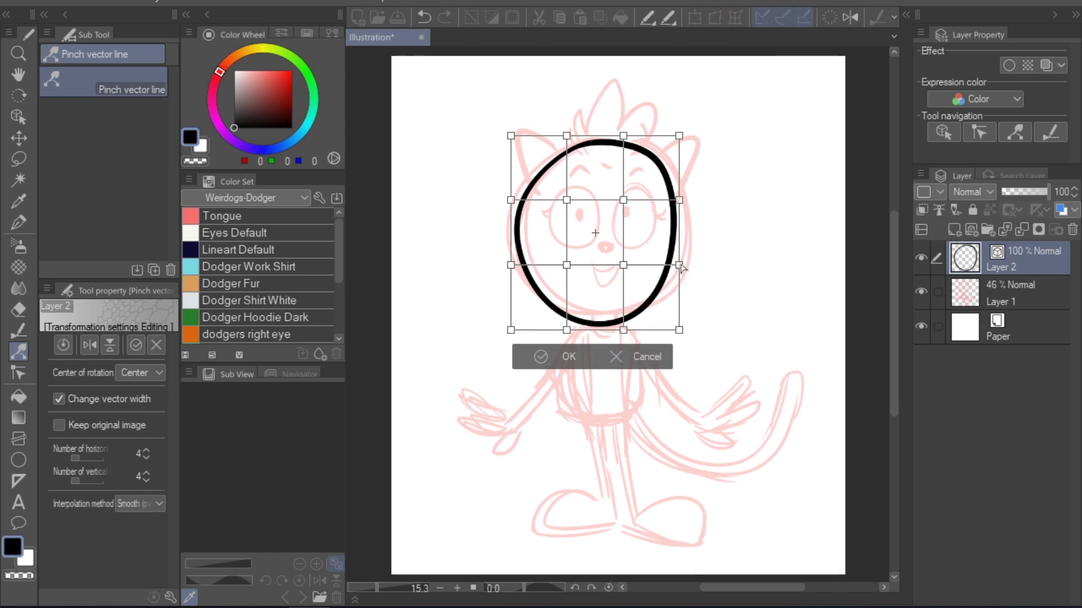
left_click_drag(680, 265, 698, 272)
left_click_drag(680, 201, 689, 201)
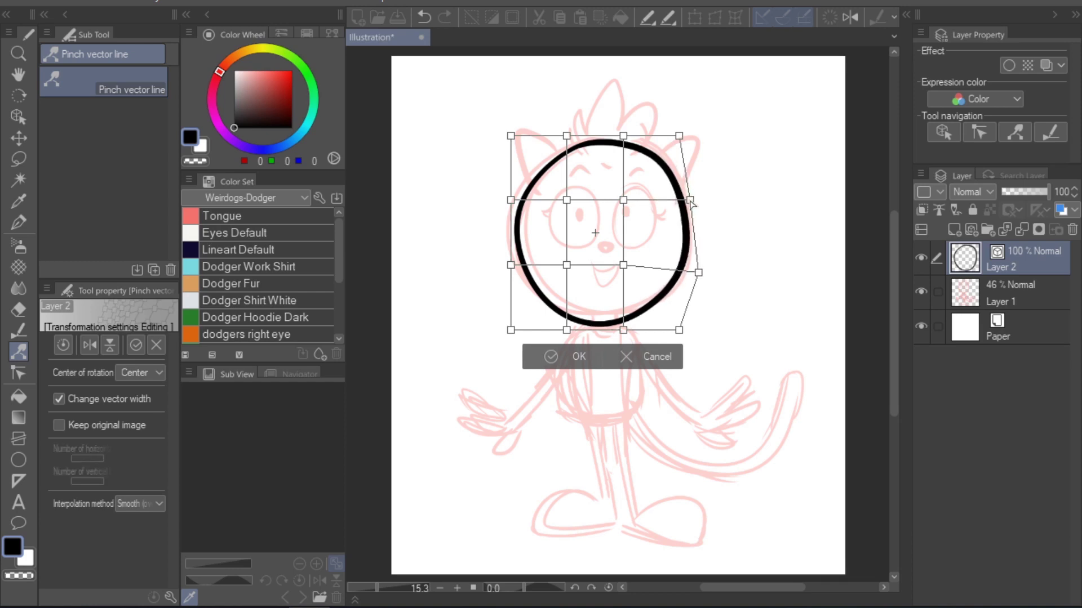
left_click_drag(679, 136, 680, 139)
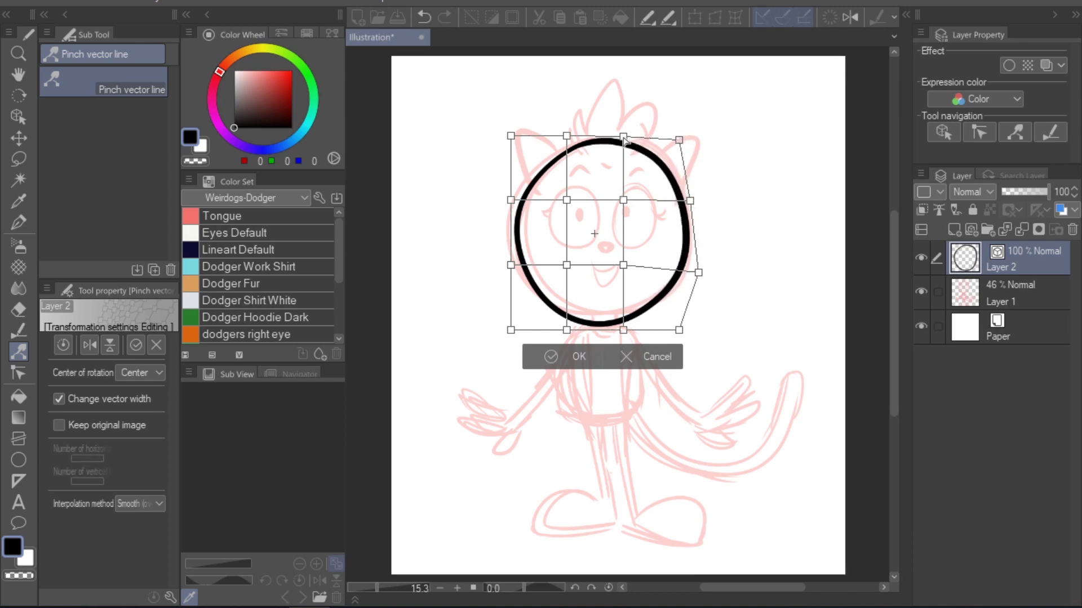
left_click_drag(566, 136, 501, 136)
left_click_drag(511, 201, 503, 205)
left_click_drag(512, 275, 508, 275)
left_click_drag(566, 330, 684, 325)
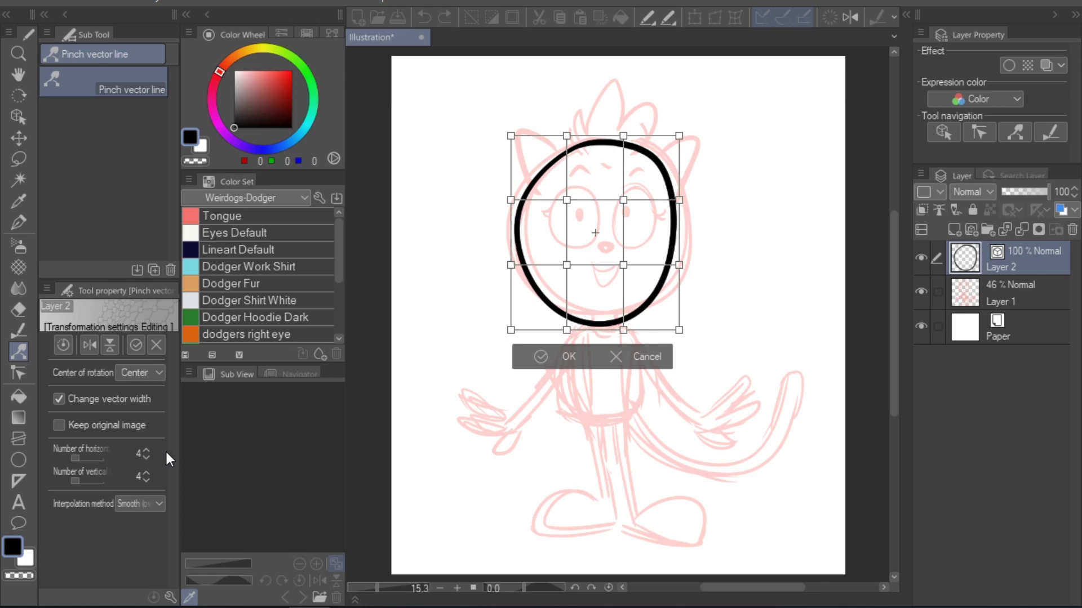
- Try five horizontal and five vertical lattice points for the mesh, and return both to four
left_click(147, 450)
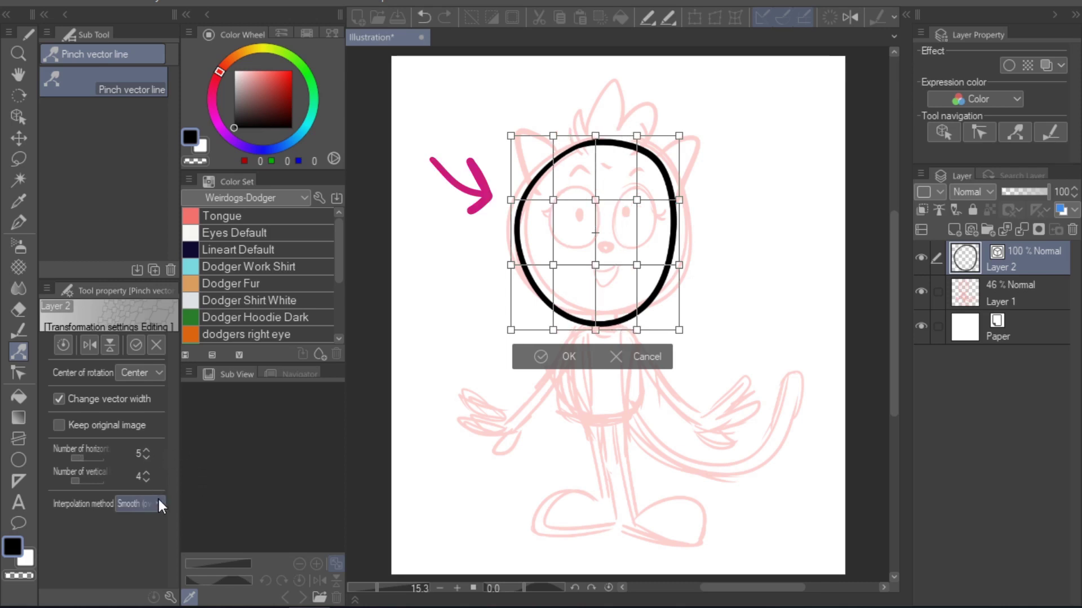
left_click(147, 472)
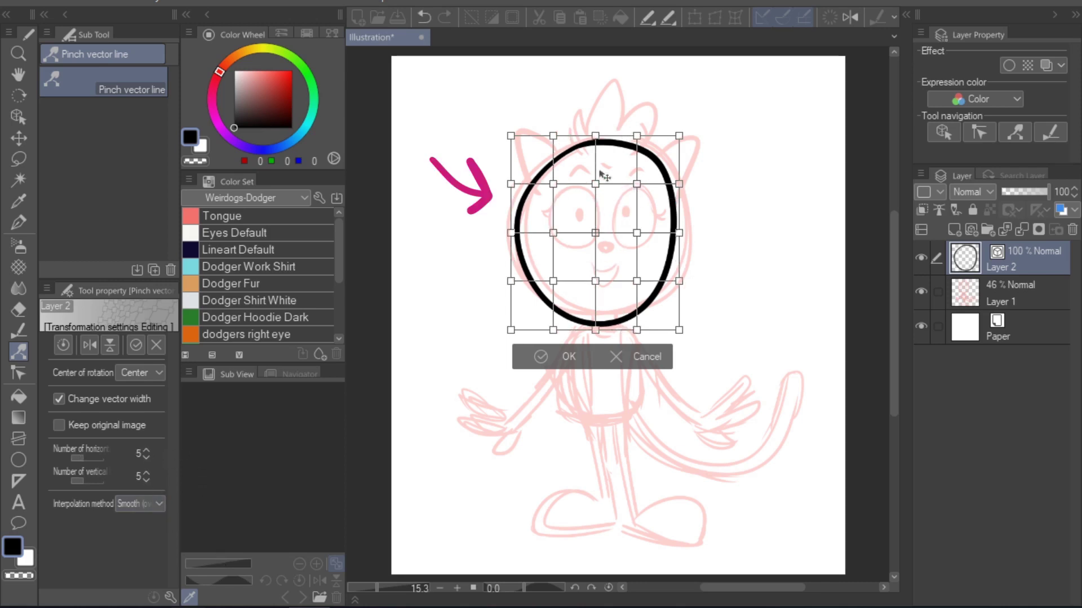
left_click(147, 480)
left_click(146, 457)
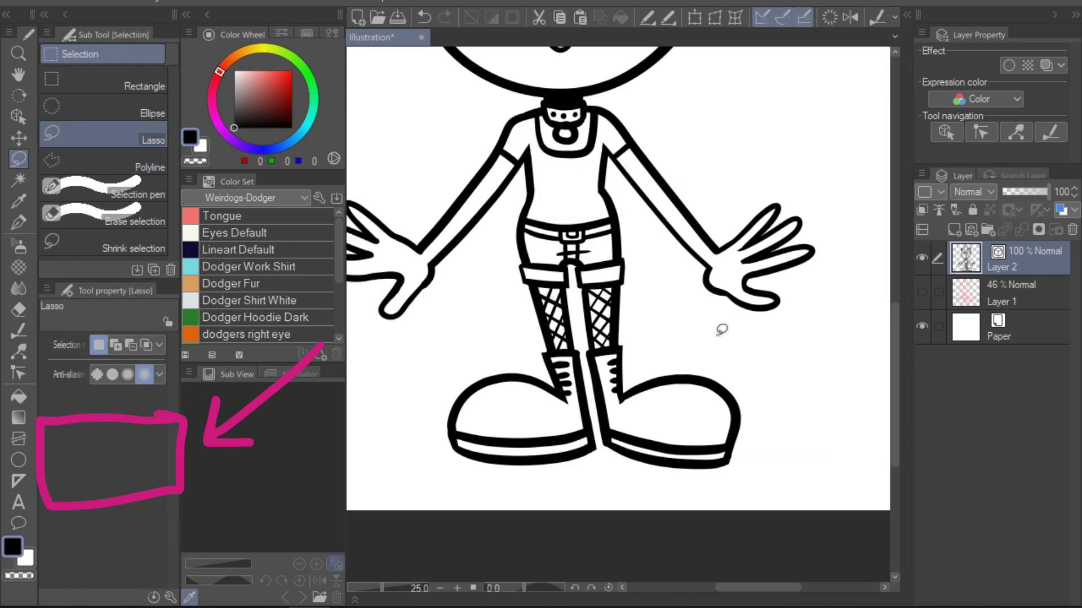
- Lasso the character's right-hand boot, start a Mesh Transformation, and nudge the mesh points around the lower toe
mouse_move(699, 337)
left_mouse_down()
mouse_move(648, 356)
mouse_move(607, 442)
mouse_move(775, 441)
mouse_move(767, 335)
left_mouse_up()
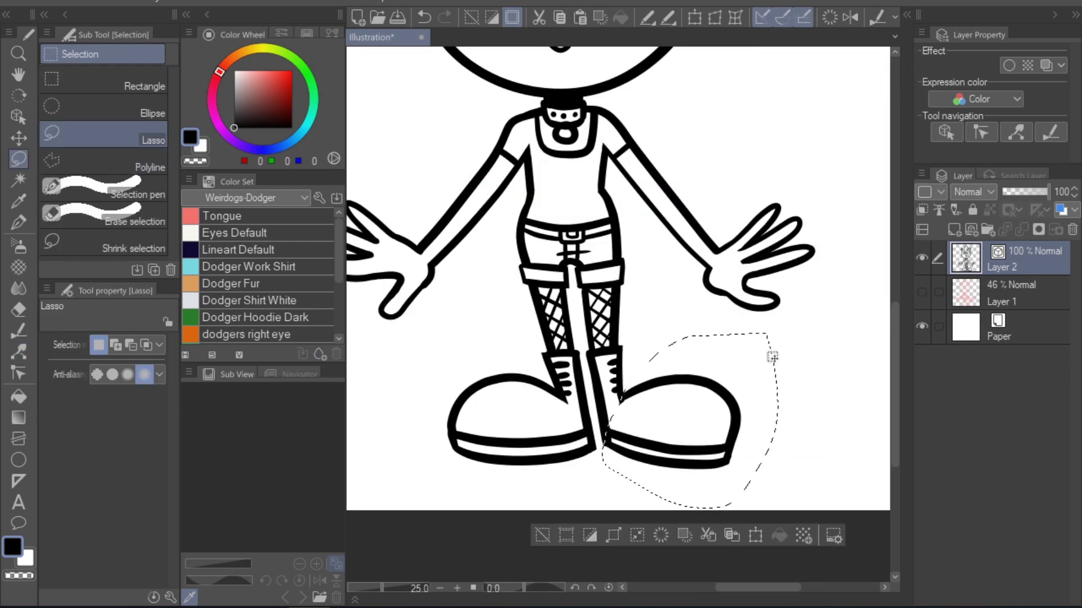
left_click(735, 18)
left_click_drag(778, 509, 784, 489)
left_click_drag(778, 450, 780, 439)
left_click_drag(719, 450, 718, 444)
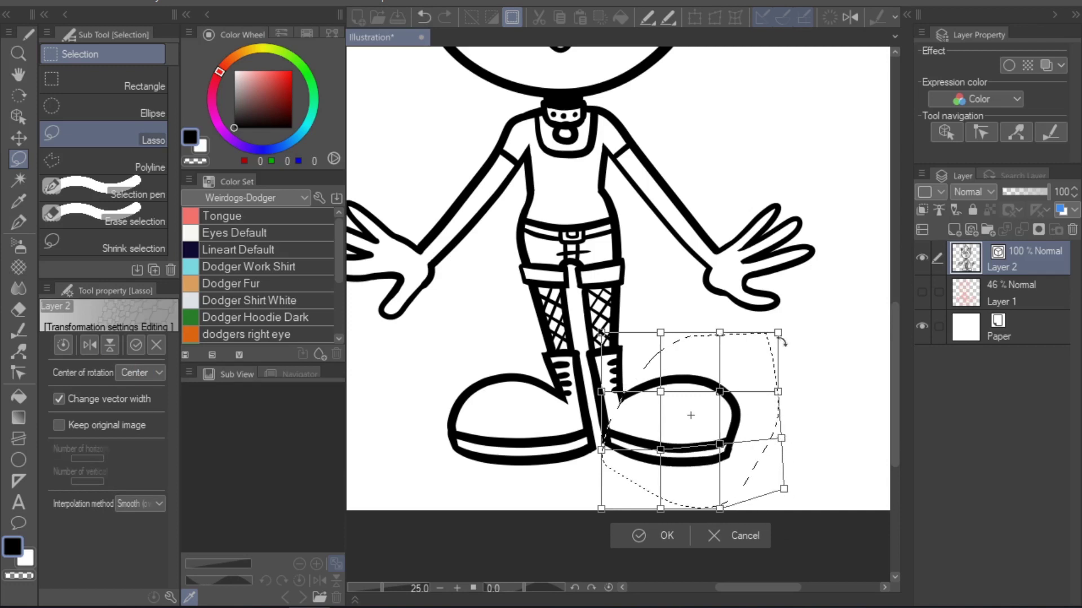
- Reshape the upper part of the boot by shifting the mesh's upper corner, top and inner points slightly
left_click_drag(778, 332, 765, 336)
left_click_drag(719, 391, 714, 385)
left_click_drag(660, 332, 656, 331)
left_click_drag(660, 391, 659, 388)
left_click_drag(781, 438, 780, 440)
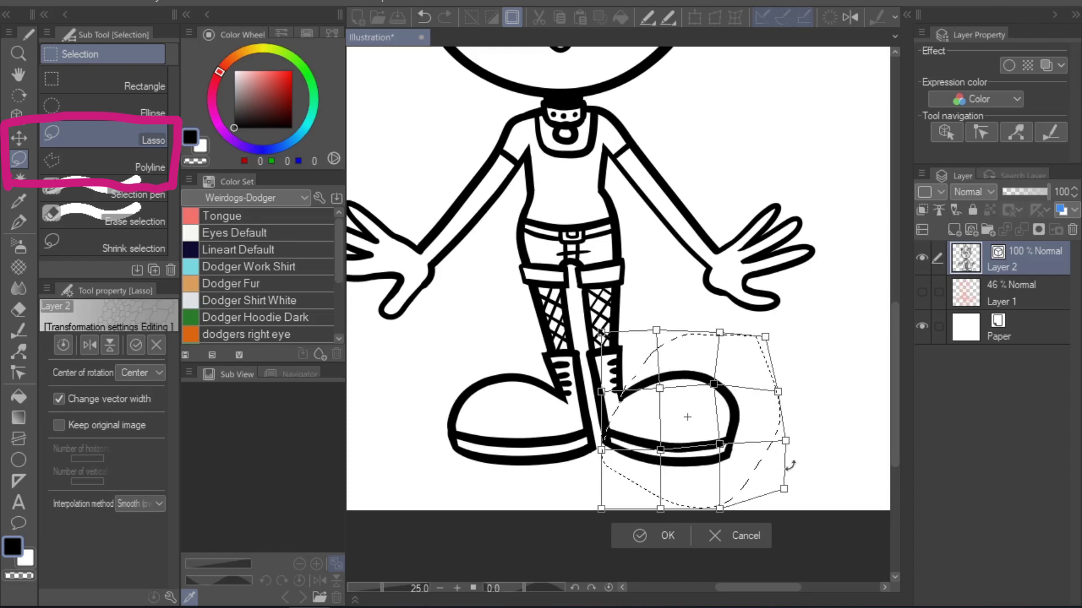
- Undo the last mesh point move and pull the mesh's lower outer points outward to extend the boot's toe
key("ctrl+z")
left_click_drag(783, 489, 808, 486)
left_click_drag(717, 510, 736, 503)
left_click_drag(720, 445, 733, 437)
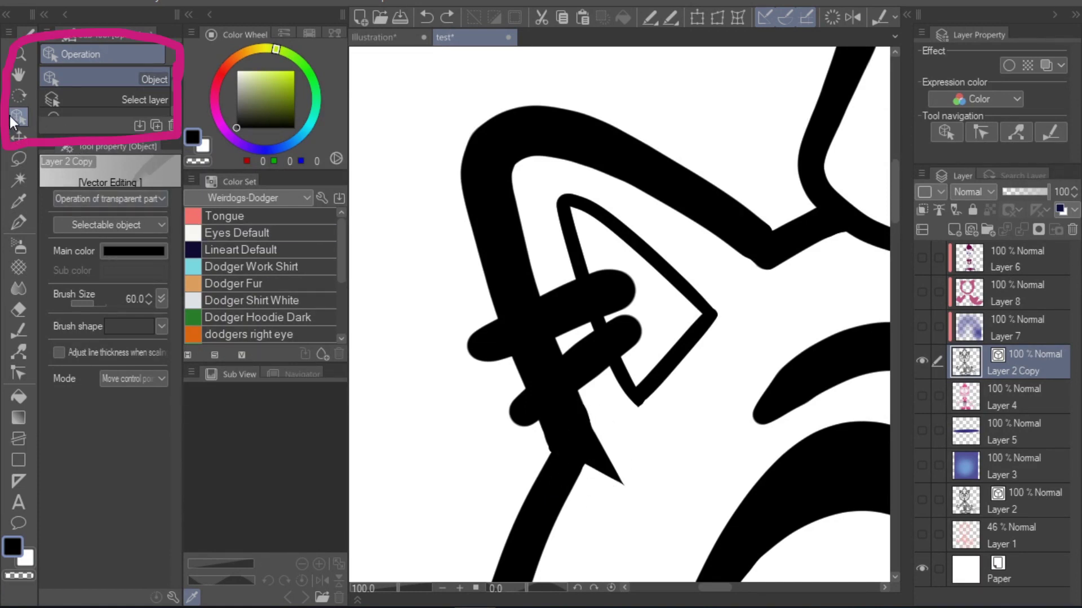
- Select the spiked line at the ear's lower end with the Object tool and shift its control point to remove the spike
left_click(601, 455)
left_click(573, 435)
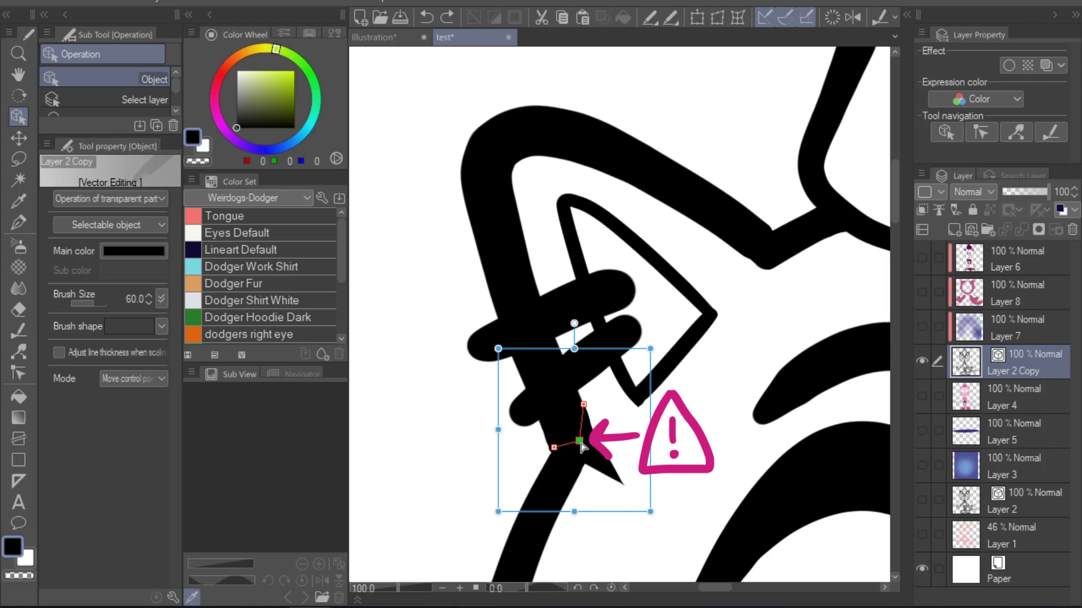
left_click_drag(581, 444, 582, 442)
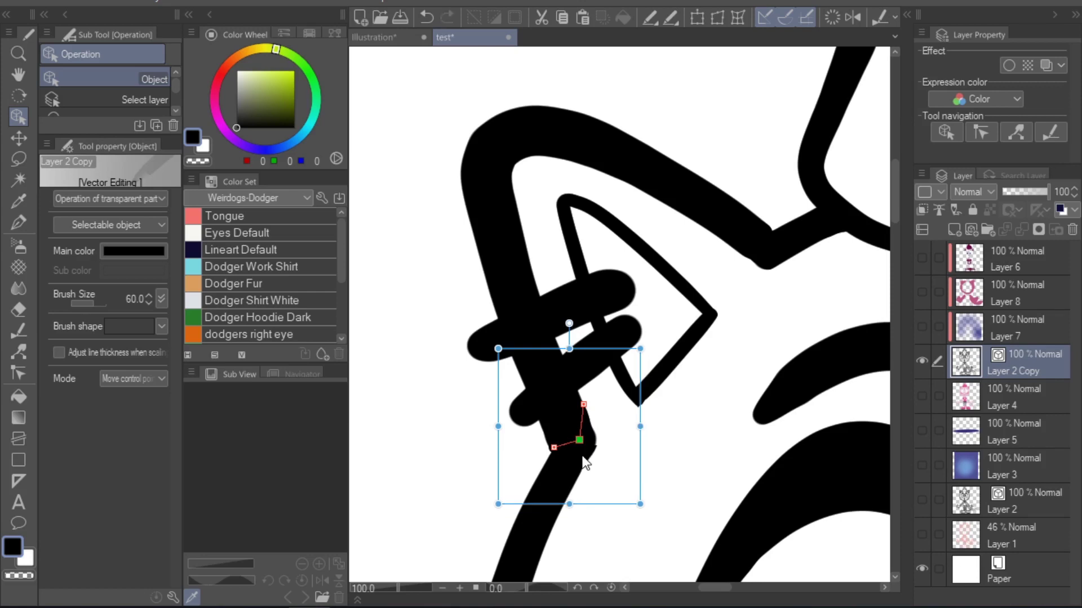
left_click(412, 421)
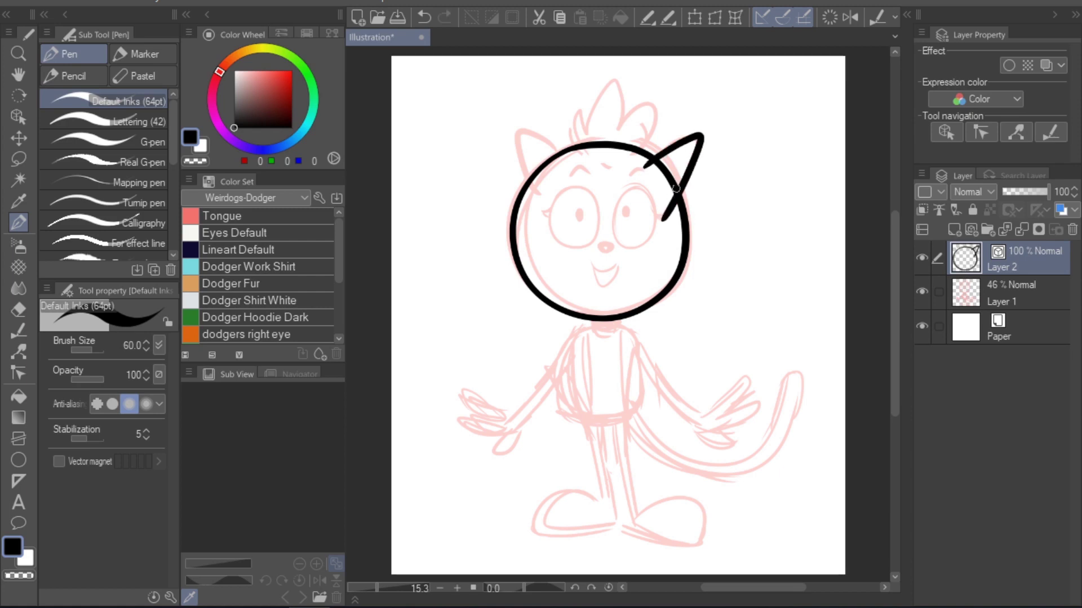
- Ink the cat's left ear, and set the Pinch vector line tool to effect range 20 with Add control point off
mouse_move(566, 162)
left_mouse_down()
mouse_move(533, 137)
mouse_move(550, 221)
left_mouse_up()
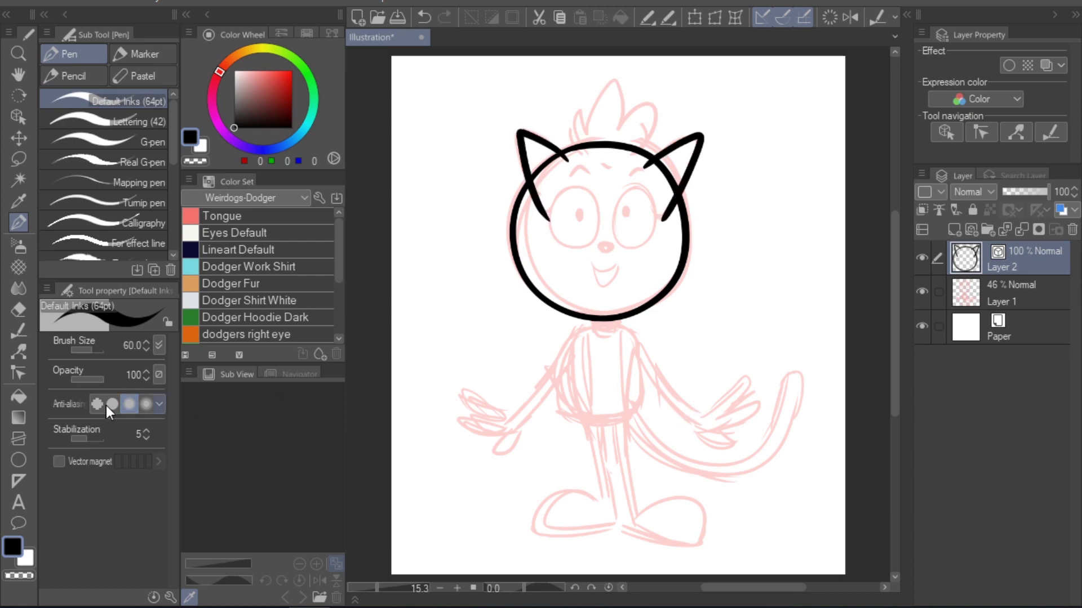
key("y")
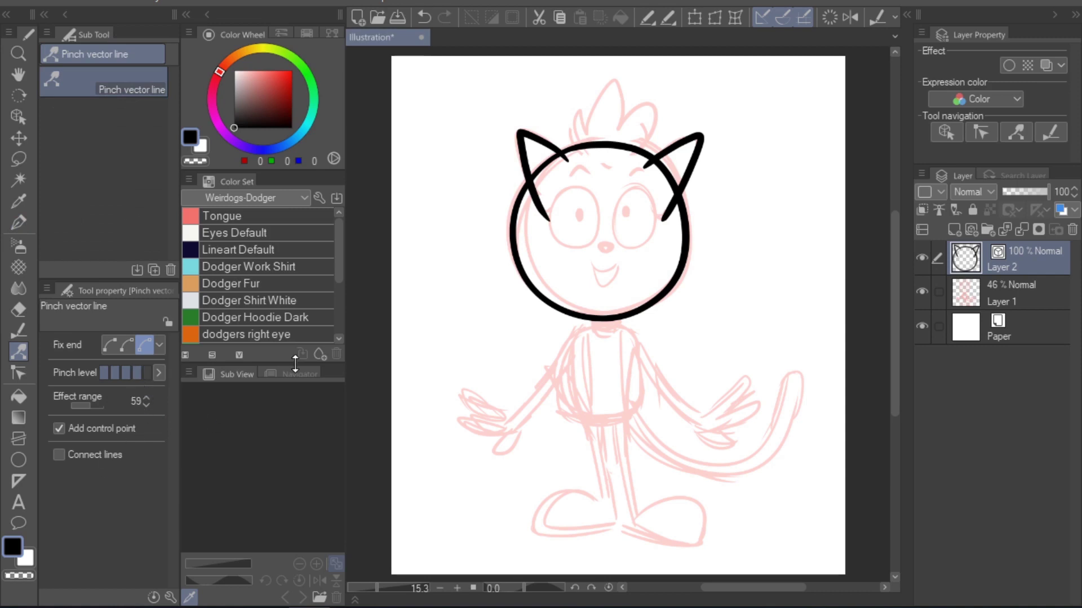
left_click(84, 404)
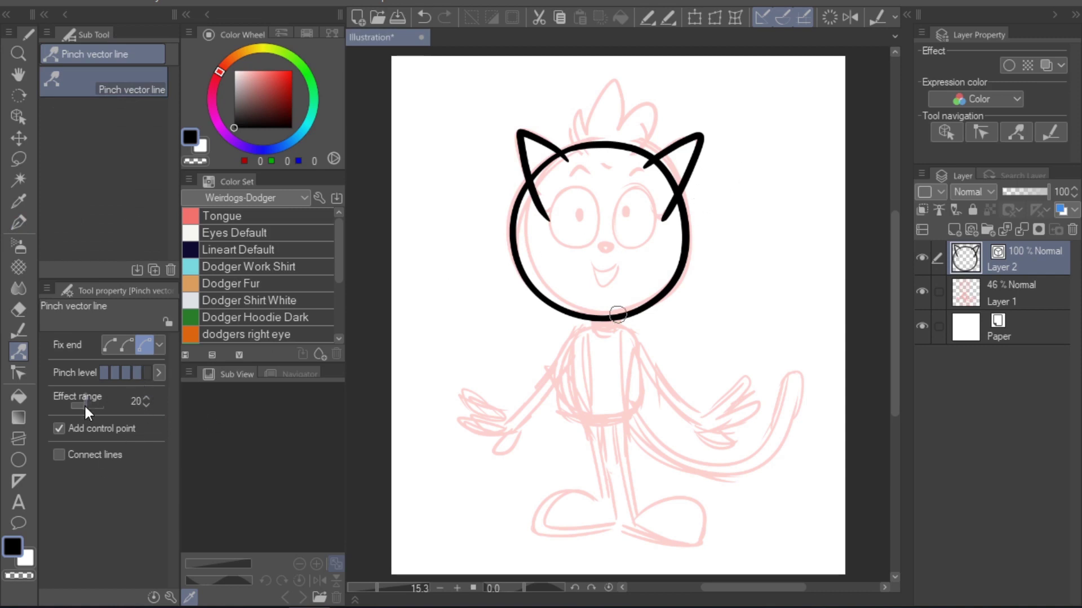
left_click(60, 430)
scroll(705, 237, "up", 2)
left_click_drag(689, 104, 722, 252)
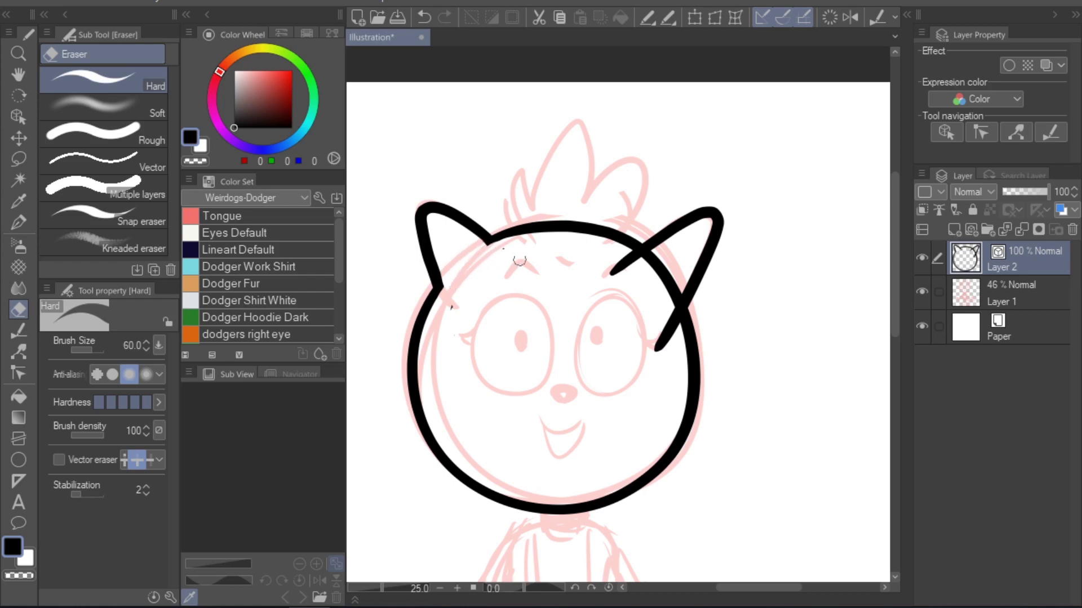
- Erase the right ear's overlapping line ends inside the head outline
scroll(776, 360, "up", 2)
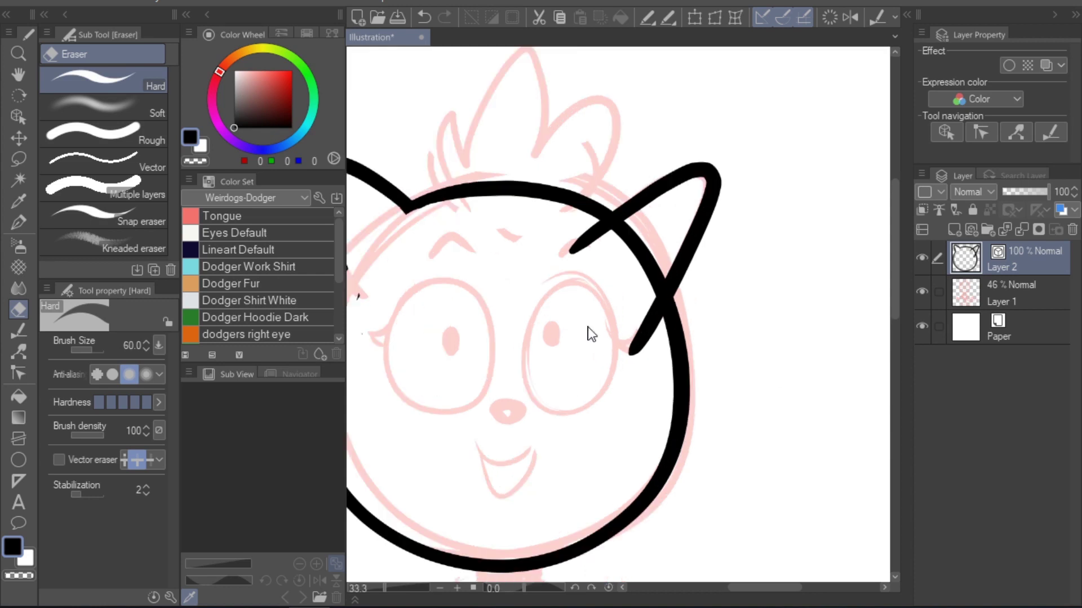
left_click_drag(466, 287, 649, 262)
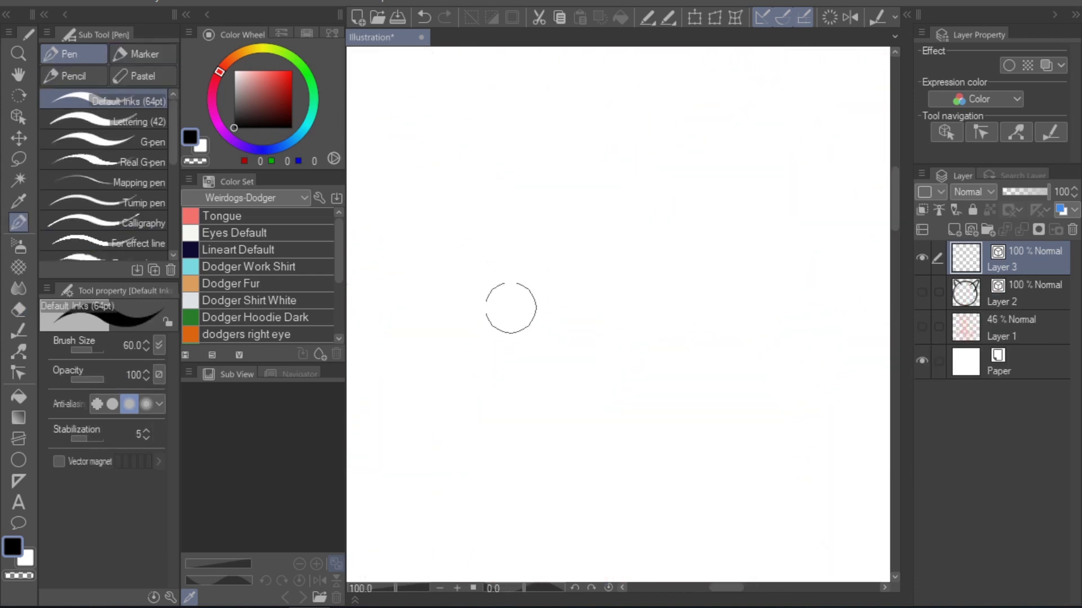
- Draw a crossing grid of two vertical and two horizontal black strokes on the empty Layer 3
left_click_drag(494, 223, 499, 495)
key("ctrl+z")
left_click_drag(503, 186, 498, 502)
left_click_drag(629, 444, 568, 409)
left_click_drag(573, 148, 557, 477)
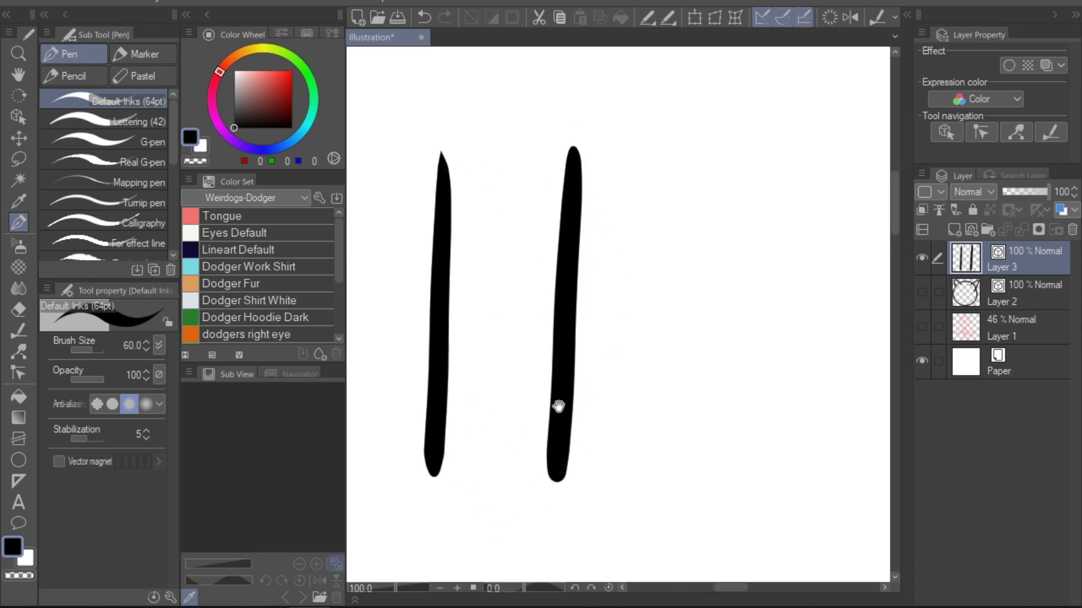
left_click_drag(391, 278, 526, 278)
left_click_drag(454, 253, 795, 276)
left_click_drag(476, 382, 783, 408)
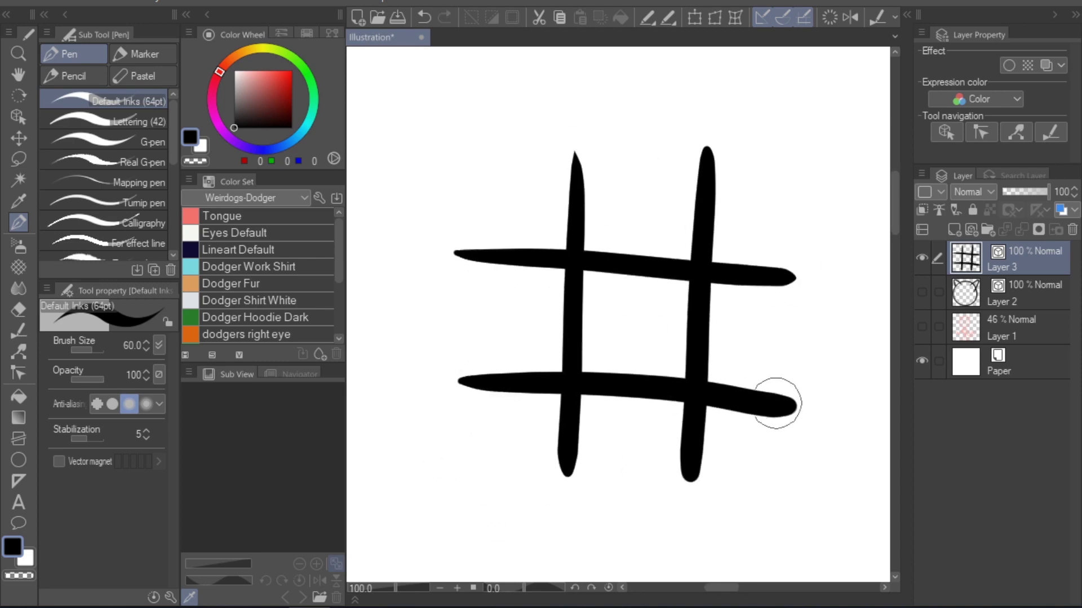
left_click_drag(671, 449, 618, 454)
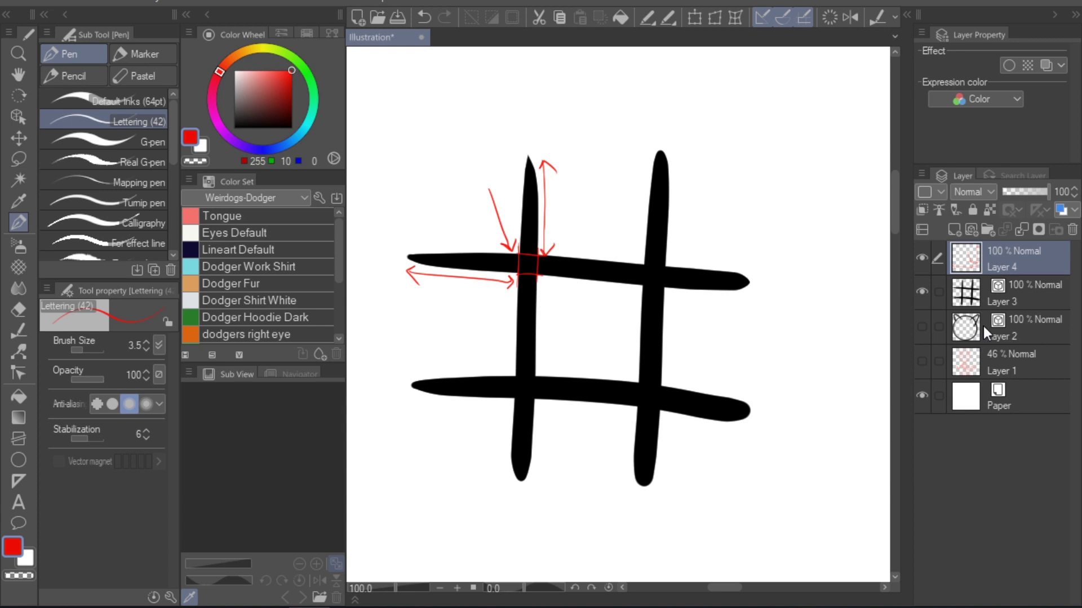
- Try Erase up to intersection on the outer ends of Layer 3's upper horizontal and left vertical strokes, and undo both erasures
left_click(995, 305)
key("e")
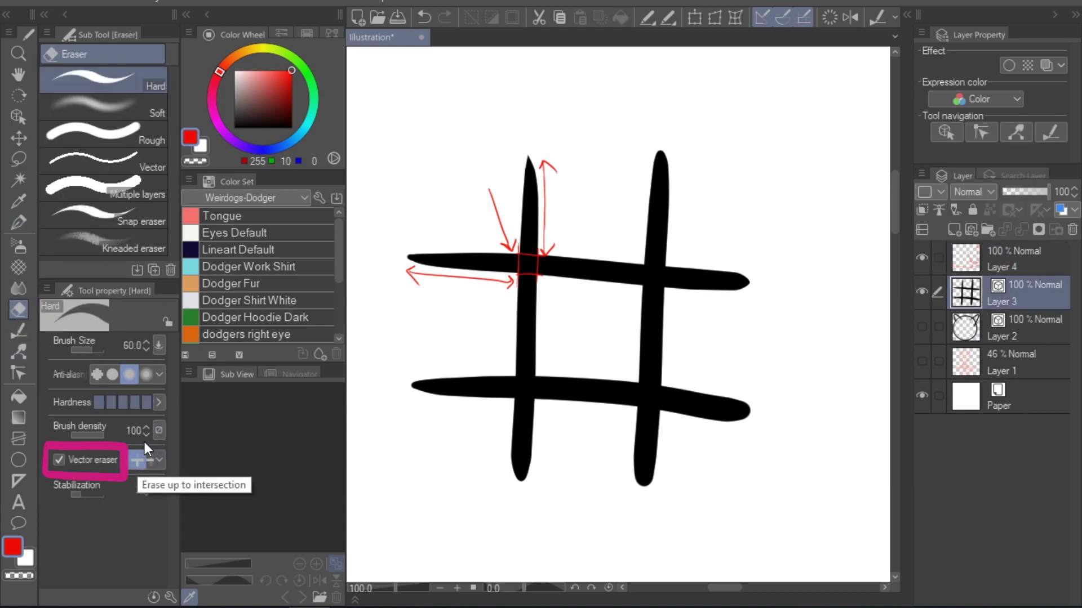
mouse_move(471, 231)
left_mouse_down()
mouse_move(467, 321)
mouse_move(513, 304)
left_mouse_up()
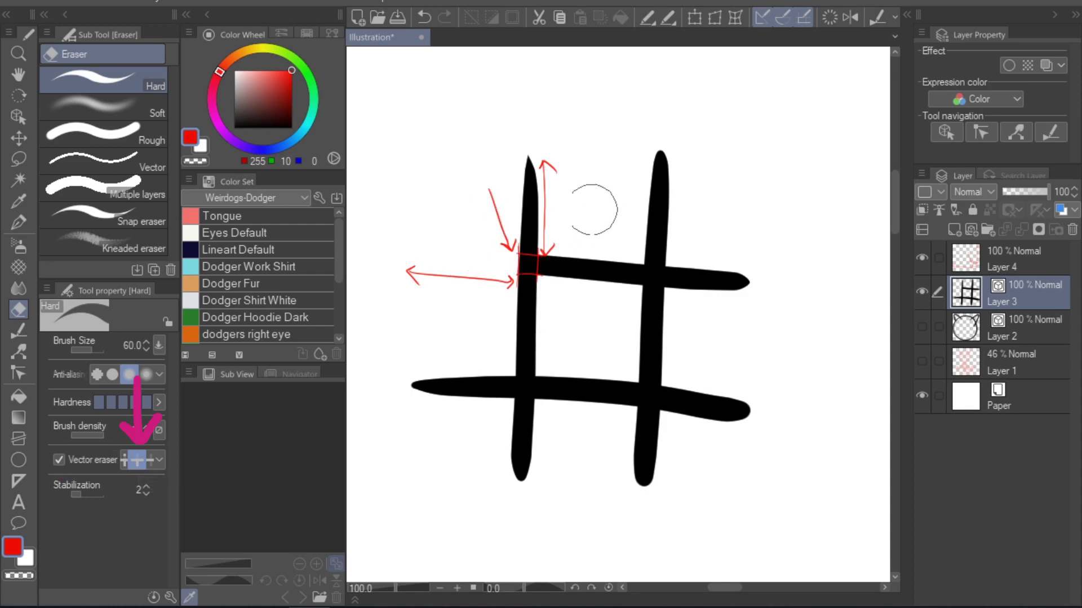
left_click_drag(578, 211, 499, 225)
key("ctrl+z")
key("ctrl+z")
- Try erasing the grid's inner left vertical and upper horizontal segments up to their intersections, with undos between attempts
mouse_move(496, 321)
left_mouse_down()
mouse_move(536, 325)
mouse_move(608, 268)
left_mouse_up()
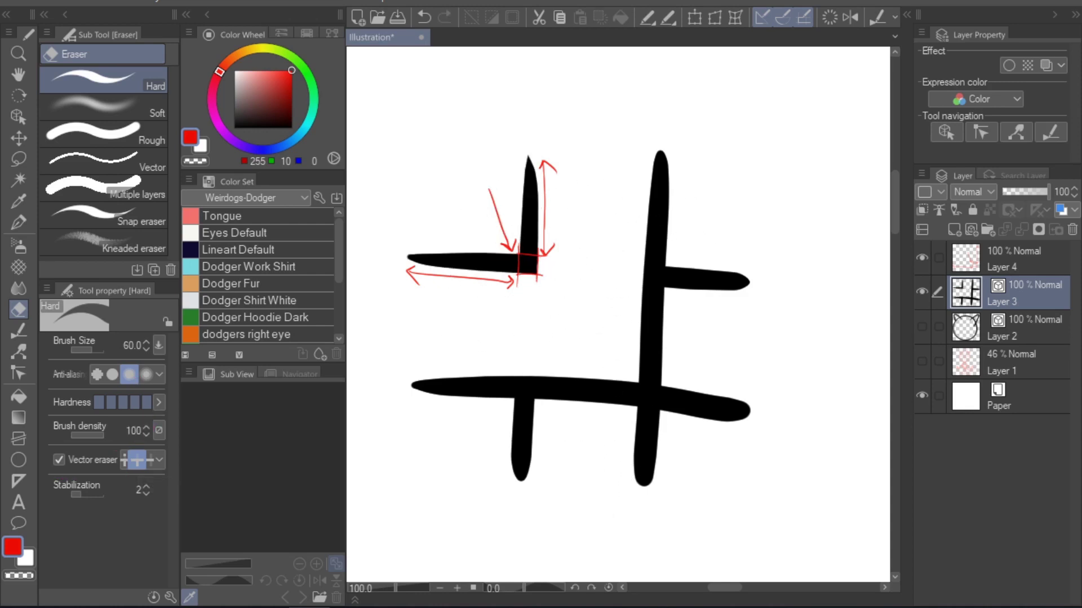
key("ctrl+z")
key("ctrl+z")
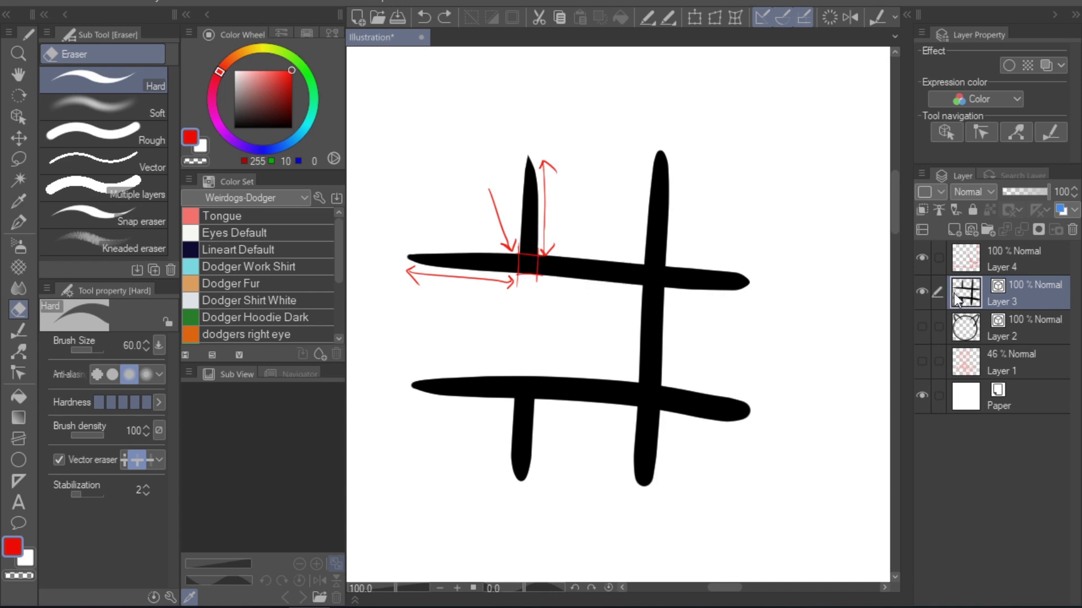
left_click_drag(494, 326, 580, 320)
left_click_drag(599, 243, 586, 316)
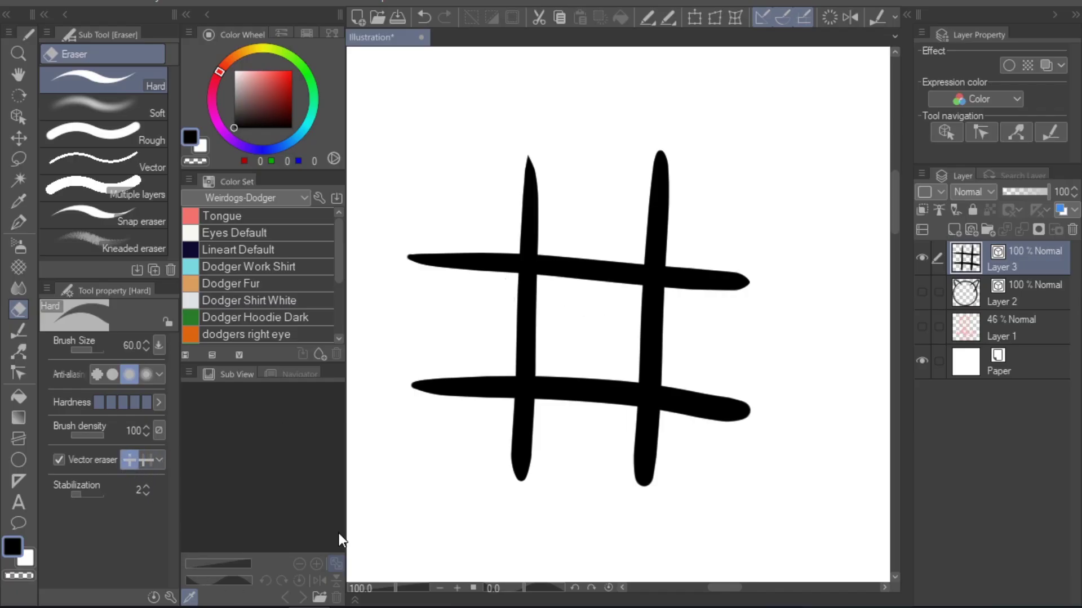
- Test the vector eraser on the upper horizontal stroke, first erasing only the touched area and then the whole line
left_click_drag(442, 242, 468, 251)
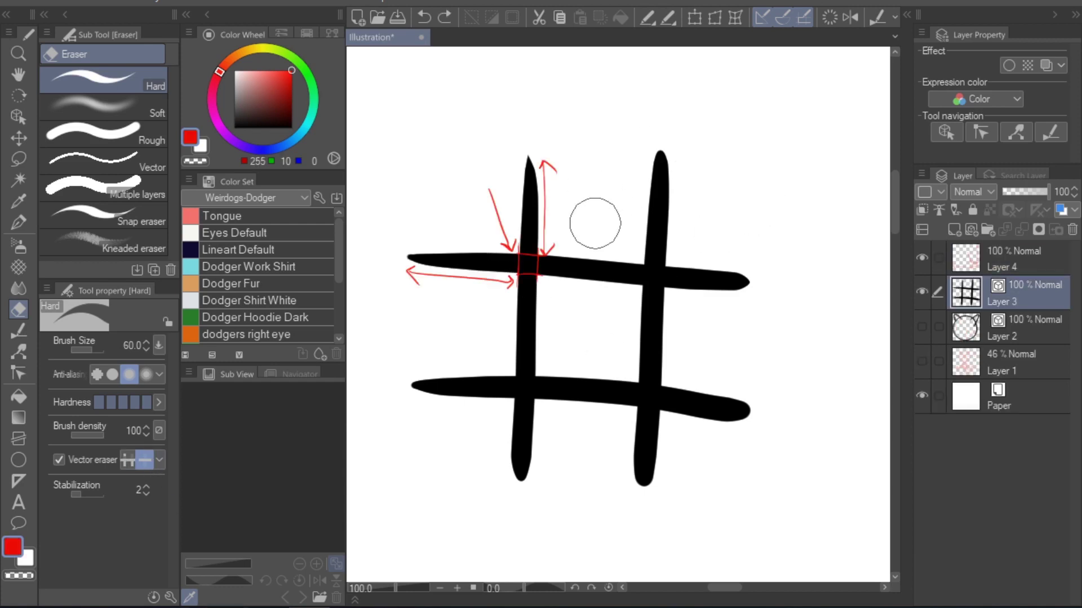
left_click(618, 258)
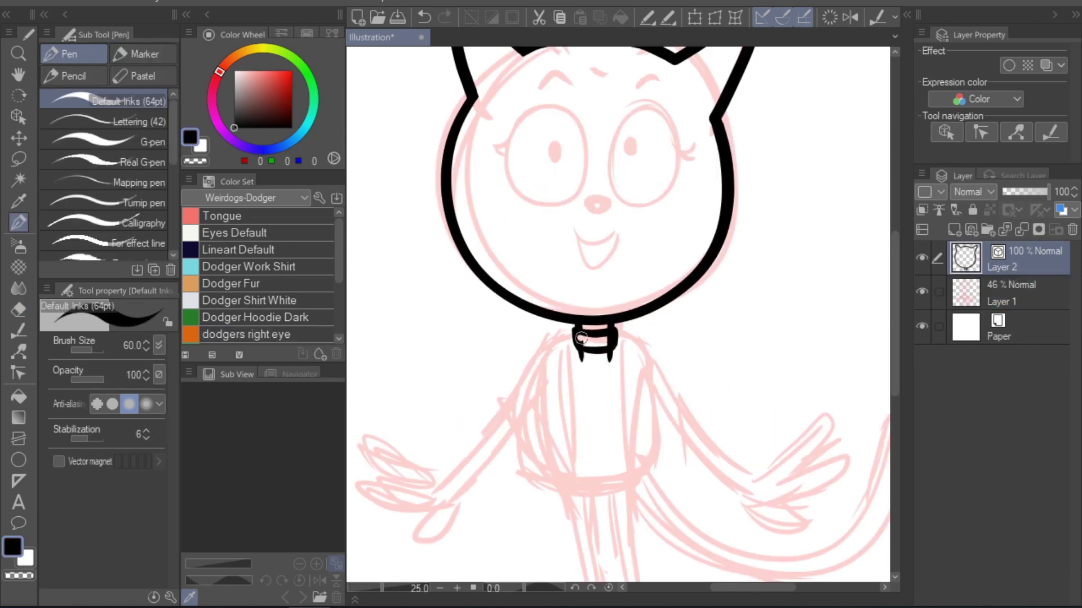
- Ink the left arm's outer and inner lines and the torso's left side down to the leg
left_click_drag(558, 369, 428, 510)
scroll(541, 338, "down", 3)
left_click_drag(527, 293, 411, 431)
left_click_drag(533, 284, 573, 506)
left_click(538, 355)
left_click(534, 285)
- Ink the right arm and the torso's right side down along the leg to the ankle
scroll(569, 304, "up", 2)
scroll(642, 271, "down", 1)
scroll(707, 260, "down", 1)
mouse_move(501, 190)
left_mouse_down()
mouse_move(535, 190)
mouse_move(739, 392)
left_mouse_up()
key("y")
key("p")
mouse_move(549, 230)
left_mouse_down()
mouse_move(701, 387)
mouse_move(553, 301)
left_mouse_up()
left_click_drag(556, 283, 576, 515)
left_click(549, 280)
left_click_drag(681, 324, 685, 287)
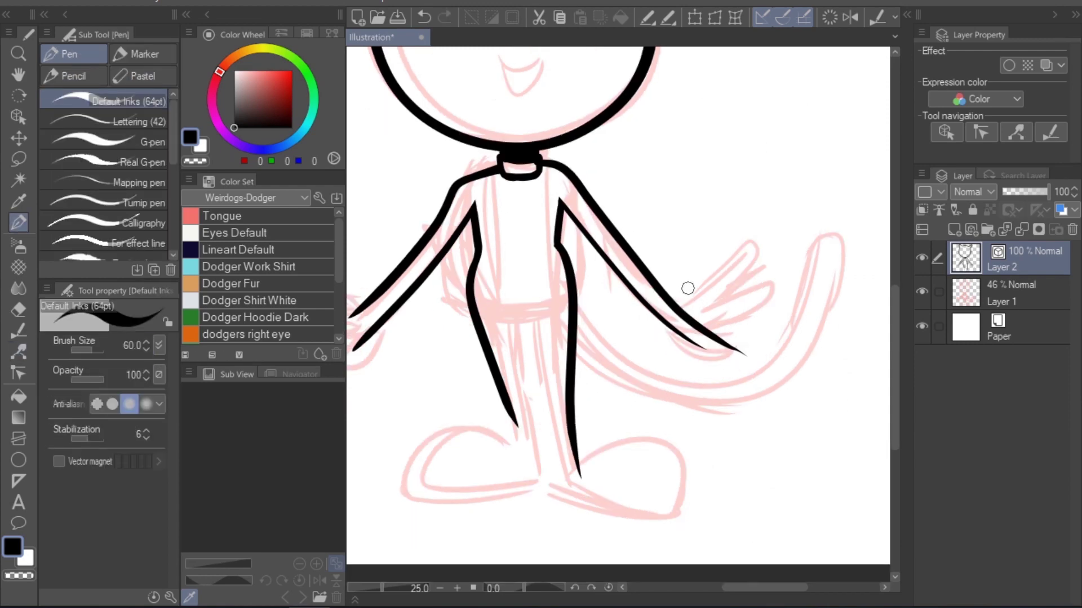
- Lasso the left arm lines for repositioning, and switch to the Pinch vector line tool
key("m")
mouse_move(352, 332)
left_mouse_down()
mouse_move(504, 430)
mouse_move(490, 189)
mouse_move(473, 209)
left_mouse_up()
key("k")
key("p")
left_click_drag(537, 101, 608, 69)
left_click(23, 330)
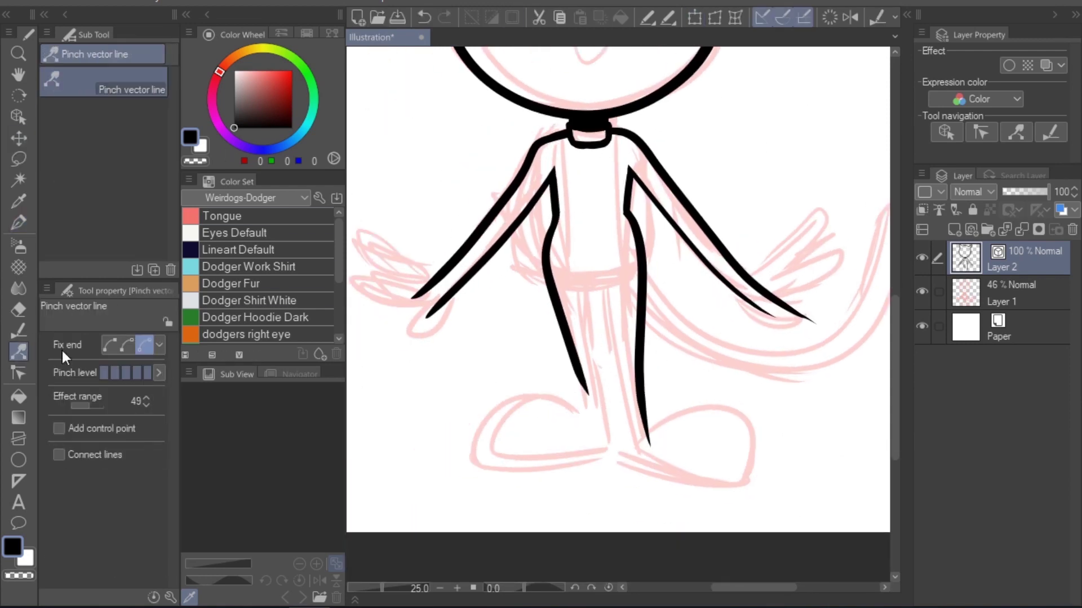
- Ink the right hand with its fingers, palm and thumb joined to the arm
left_click_drag(732, 282, 649, 307)
key("p")
mouse_move(662, 301)
left_mouse_down()
mouse_move(654, 316)
mouse_move(683, 297)
left_mouse_up()
left_click_drag(684, 296, 707, 319)
scroll(710, 313, "up", 4)
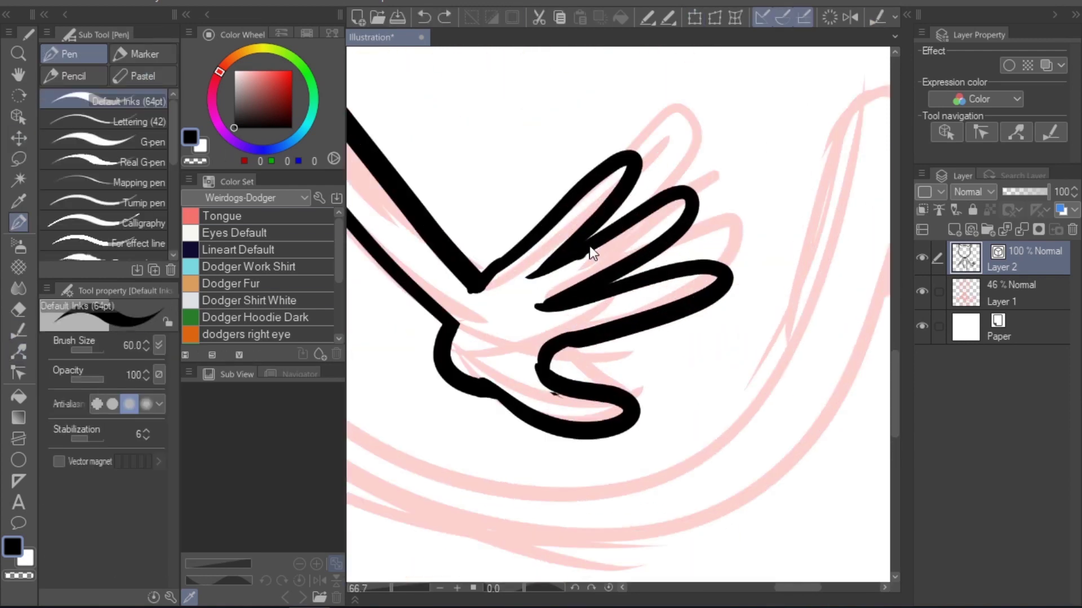
- Clean up the right hand's lines at the wrist, fingers and thumb by selecting them with the Object tool
key("o")
left_click(481, 278)
left_click(786, 242)
left_click(576, 340)
left_click(605, 329)
left_click(483, 387)
key("p")
scroll(586, 278, "up", 2)
key("o")
scroll(500, 321, "down", 4)
- Ink the left hand's fingers, palm and thumb over the sketch
key("p")
mouse_move(463, 340)
left_mouse_down()
mouse_move(422, 324)
mouse_move(442, 372)
left_mouse_up()
left_click_drag(476, 349, 448, 377)
left_click_drag(445, 327, 423, 317)
mouse_move(423, 318)
left_mouse_down()
mouse_move(409, 333)
mouse_move(434, 355)
left_mouse_up()
left_click_drag(437, 333, 417, 322)
- Refine the left hand's finger and thumb curves with the Pinch vector line tool
key("y")
scroll(429, 320, "up", 2)
left_click_drag(586, 313, 569, 296)
left_click_drag(583, 359, 595, 352)
left_click_drag(592, 312, 601, 322)
left_click_drag(637, 423, 648, 401)
- Tidy the left hand's line joins by selecting its lines with the Object tool
key("p")
key("o")
scroll(624, 333, "up", 3)
left_click(538, 384)
left_click(528, 383)
left_click(583, 300)
scroll(601, 301, "down", 1)
scroll(737, 274, "down", 6)
- Ink the open smiling mouth with its tongue below the nose, and adjust its curve with the Pinch vector line tool
key("p")
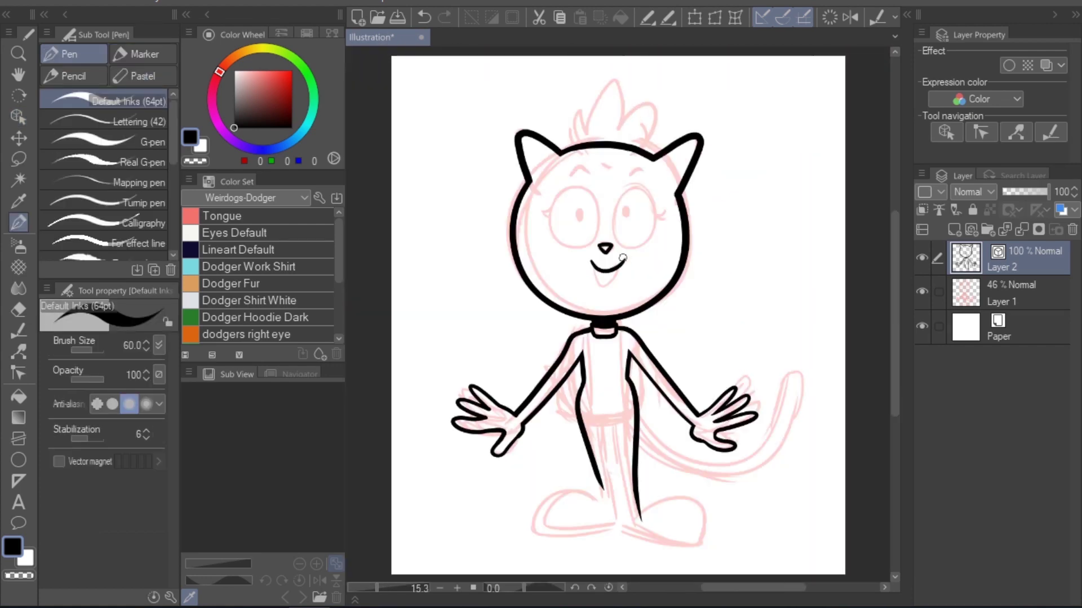
left_click_drag(621, 260, 590, 262)
key("y")
scroll(619, 310, "up", 3)
left_click_drag(530, 151, 525, 136)
key("p")
left_click_drag(554, 208, 606, 208)
scroll(750, 252, "down", 2)
- Ink the hair tuft on top of the head and refine its strands with the Pinch vector line tool
mouse_move(592, 291)
left_mouse_down()
mouse_move(587, 255)
mouse_move(640, 254)
left_mouse_up()
key("y")
mouse_move(645, 239)
left_mouse_down()
mouse_move(635, 287)
mouse_move(683, 242)
left_mouse_up()
left_click_drag(653, 277, 572, 273)
left_click(19, 331)
left_click(20, 349)
key("p")
- Toggle the sketch layer's visibility to check the lineart, and ink the inner shapes of both ears
scroll(563, 225, "down", 3)
left_click(922, 292)
left_click(922, 292)
scroll(616, 314, "up", 3)
left_click_drag(642, 264, 670, 231)
left_click_drag(445, 228, 472, 210)
scroll(589, 168, "up", 1)
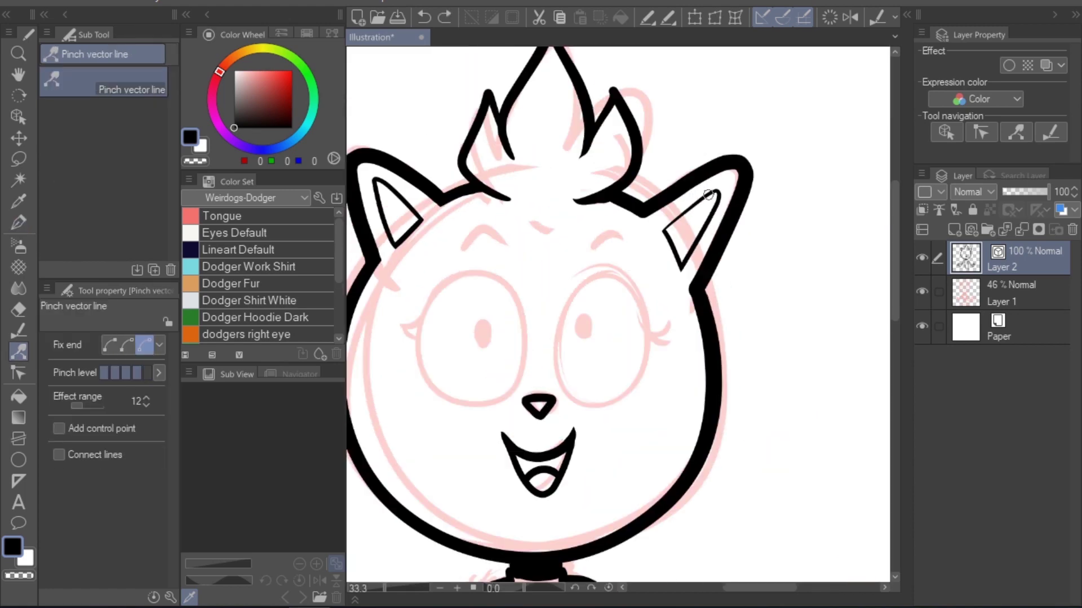
- Adjust the base lines of the hair tuft with the Pinch vector line tool and hide the sketch layer
scroll(773, 195, "down", 1)
left_click_drag(550, 163, 541, 174)
left_click_drag(640, 195, 650, 197)
key("p")
scroll(728, 155, "down", 3)
left_click(921, 292)
- Ink the left eyebrow above the eye and refine its curve with the Pinch vector line tool
scroll(753, 203, "up", 3)
mouse_move(509, 196)
left_mouse_down()
mouse_move(471, 237)
mouse_move(490, 210)
mouse_move(452, 220)
mouse_move(546, 180)
mouse_move(561, 189)
left_mouse_up()
key("y")
key("p")
- Paste a copy of the inked eye lines, position it on the other side of the face, and merge it into the lineart layer
key("m")
key("ctrl+v")
left_click(90, 345)
left_click_drag(612, 248, 630, 246)
key("Return")
left_click(1009, 285)
left_click_drag(555, 198, 530, 169)
key("ctrl+e")
- Ink the collar around the neck with its small studs and refine the lines with the Pinch vector line tool
mouse_move(532, 322)
left_mouse_down()
mouse_move(597, 319)
mouse_move(604, 348)
mouse_move(639, 328)
left_mouse_up()
key("p")
left_click(591, 333)
left_click(605, 331)
key("ctrl+z")
scroll(676, 294, "down", 1)
key("y")
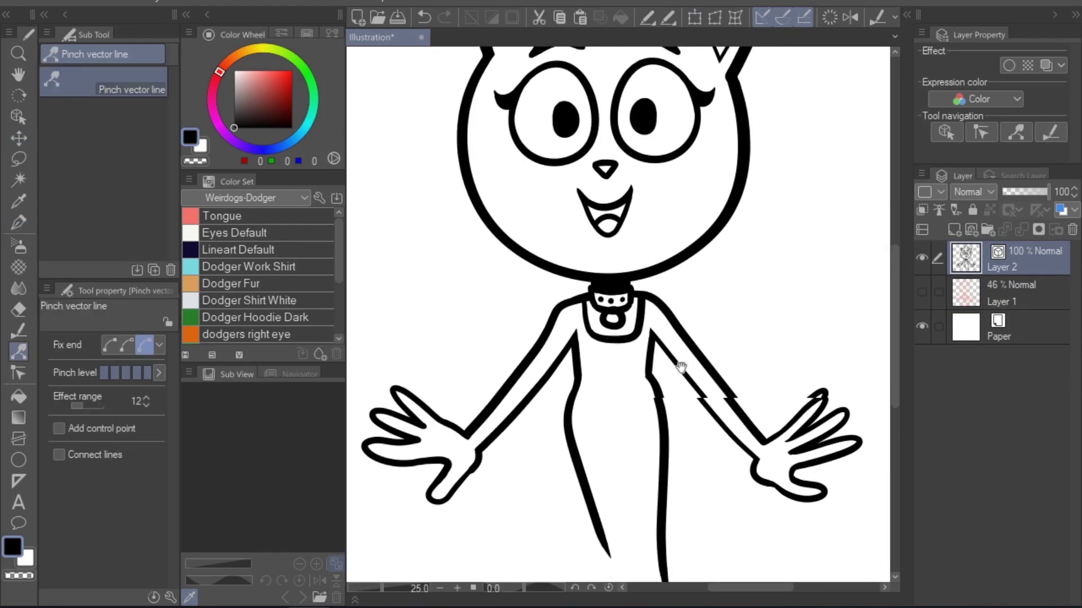
- Show the sketch layer again and ink the rounded outlines of both boots over it
left_click(921, 292)
key("p")
scroll(620, 310, "down", 1)
mouse_move(579, 299)
left_mouse_down()
mouse_move(630, 477)
mouse_move(666, 500)
left_mouse_up()
key("y")
key("ctrl+z")
key("p")
left_click_drag(624, 456, 504, 504)
mouse_move(506, 488)
left_mouse_down()
mouse_move(651, 484)
mouse_move(782, 513)
left_mouse_up()
mouse_move(661, 485)
left_mouse_down()
mouse_move(791, 500)
mouse_move(772, 503)
left_mouse_up()
- Change the pinch level and reshape the boot outlines with the Pinch vector line tool
key("y")
left_click(137, 373)
left_click_drag(580, 489, 581, 496)
left_click_drag(762, 508, 762, 504)
- Ink the lines of both legs down to the boots and adjust them with the Pinch vector line tool
key("p")
mouse_move(599, 408)
left_mouse_down()
mouse_move(636, 406)
mouse_move(612, 433)
mouse_move(622, 451)
left_mouse_up()
mouse_move(631, 410)
left_mouse_down()
mouse_move(649, 510)
mouse_move(676, 402)
left_mouse_up()
left_click_drag(679, 394, 678, 472)
left_click_drag(646, 404, 667, 489)
key("y")
mouse_move(696, 454)
left_mouse_down()
mouse_move(699, 445)
mouse_move(735, 459)
left_mouse_up()
- Ink the waistline, raise the pinch level to adjust it, and draw the sleeve hems across both upper arms
key("p")
mouse_move(669, 304)
left_mouse_down()
mouse_move(565, 300)
mouse_move(623, 314)
left_mouse_up()
key("y")
left_click(145, 371)
key("p")
left_click_drag(579, 248, 562, 237)
left_click_drag(672, 243, 689, 231)
- Ink the bar-shaped piercings across the edges of both ears
key("ctrl+0")
key("ctrl+[")
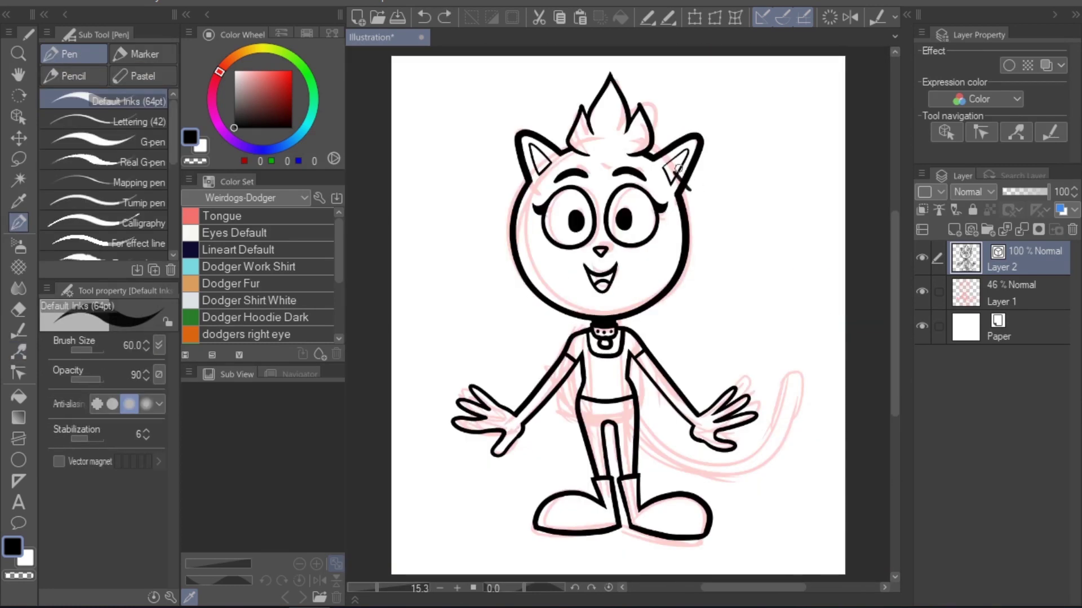
left_click_drag(675, 165, 696, 195)
scroll(709, 107, "up", 4)
key("ctrl+z")
scroll(679, 340, "down", 4)
left_click(19, 117)
key("ctrl+minus")
key("ctrl+a")
left_click(170, 598)
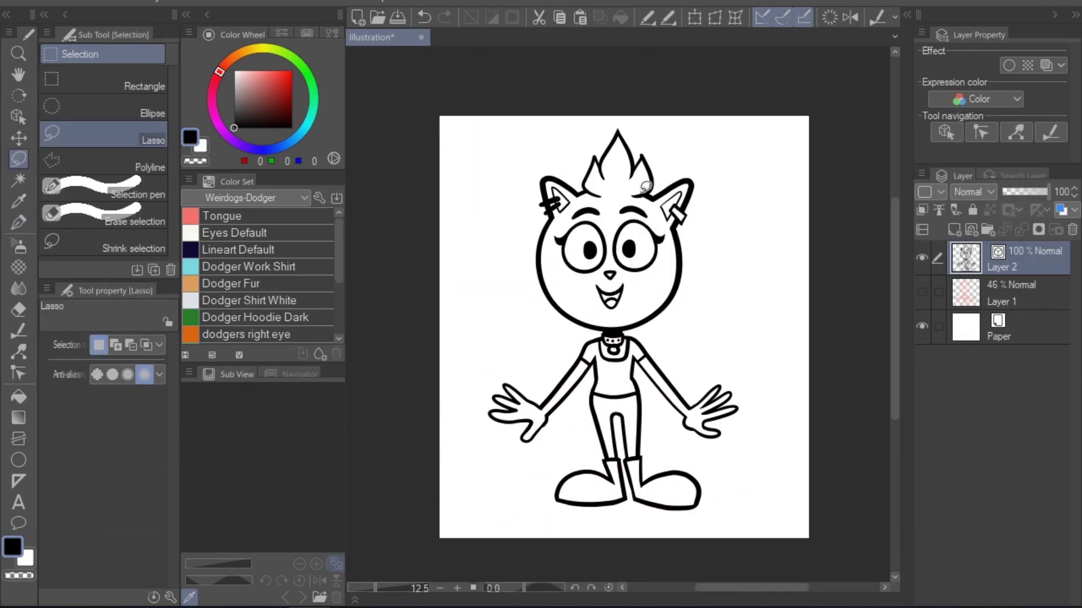
- Lasso a section of the character's lineart, cut it, and paste it onto its own layer
key("o")
scroll(645, 187, "up", 3)
scroll(665, 276, "down", 3)
scroll(632, 302, "up", 2)
left_click_drag(687, 227, 606, 386)
scroll(724, 319, "up", 3)
scroll(739, 290, "down", 2)
left_click_drag(718, 210, 603, 430)
left_click_drag(412, 169, 715, 361)
key("ctrl+x")
key("ctrl+v")
- Hide the pasted layer, then lasso and delete leftover lines on the layer below
left_click(921, 258)
left_click(1008, 292)
left_click_drag(438, 236, 516, 321)
key("Delete")
scroll(515, 188, "down", 3)
scroll(511, 173, "up", 3)
- Cut and paste the remaining selected lines, reposition them with Transform, and merge the selected lineart layers
left_click(760, 264)
key("ctrl+x")
key("ctrl+v")
left_click(921, 257)
key("ctrl+t")
left_click_drag(728, 379, 727, 304)
key("Return")
left_click(1014, 258, "shift")
key("shift+alt+e")
- Ink the belt at the waist and the details and cuffs of the shorts
scroll(766, 380, "up", 3)
key("p")
mouse_move(543, 285)
left_mouse_down()
mouse_move(599, 288)
mouse_move(602, 310)
mouse_move(678, 277)
left_mouse_up()
left_click_drag(622, 310, 677, 304)
left_click_drag(675, 309, 681, 265)
mouse_move(600, 241)
left_mouse_down()
mouse_move(609, 275)
mouse_move(599, 278)
left_mouse_up()
key("ctrl+z")
mouse_move(618, 275)
left_mouse_down()
mouse_move(624, 240)
mouse_move(620, 250)
left_mouse_up()
key("ctrl+z")
mouse_move(550, 232)
left_mouse_down()
mouse_move(592, 242)
mouse_move(617, 275)
mouse_move(634, 264)
left_mouse_up()
- Draw crossing diagonal lines on both legs to form a fishnet pattern
scroll(700, 243, "down", 1)
scroll(684, 235, "up", 1)
mouse_move(569, 370)
left_mouse_down()
mouse_move(589, 317)
mouse_move(603, 328)
left_mouse_up()
left_click_drag(586, 395, 605, 358)
left_click_drag(636, 355, 676, 394)
left_click_drag(636, 320, 687, 374)
left_click_drag(673, 329, 640, 389)
- Ink the sole lines along the bottoms of both boots and adjust the boot lines with the Pinch vector line tool
scroll(744, 350, "down", 3)
scroll(751, 471, "up", 2)
mouse_move(509, 351)
left_mouse_down()
mouse_move(657, 352)
mouse_move(805, 377)
left_mouse_up()
mouse_move(788, 357)
left_mouse_down()
mouse_move(778, 388)
mouse_move(795, 395)
left_mouse_up()
scroll(725, 320, "up", 1)
key("ctrl+z")
scroll(771, 466, "down", 1)
left_click(18, 351)
key("p")
left_click_drag(656, 307, 681, 427)
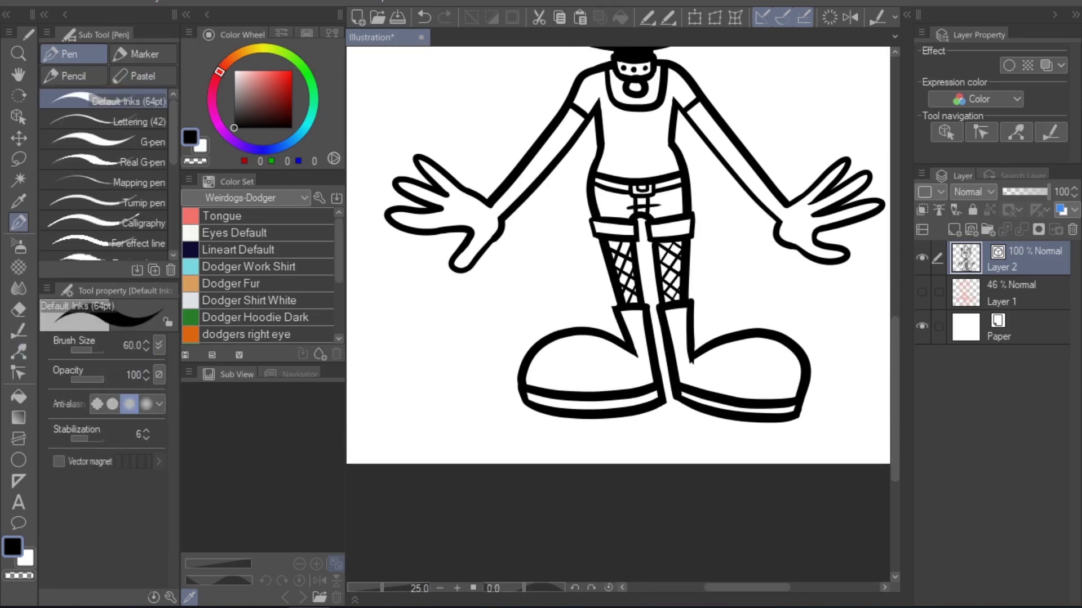
- Ink short lace strokes along the front edges of both boot shafts
left_click_drag(678, 316, 687, 313)
left_click_drag(678, 324, 688, 321)
key("y")
scroll(746, 483, "down", 2)
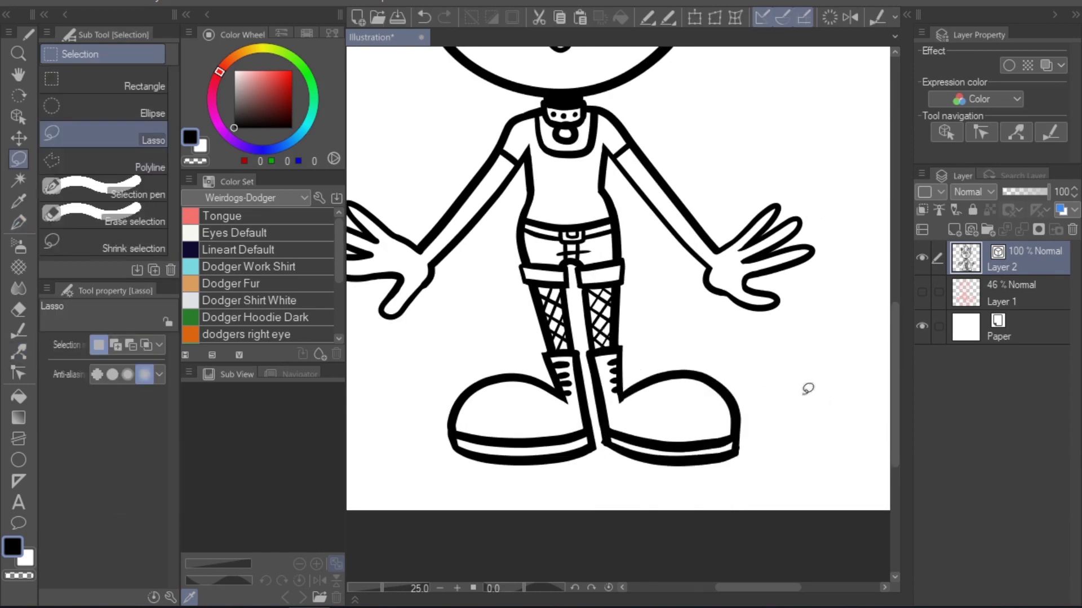
- Adjust the control points where the right boot's lines meet with the Object tool
scroll(623, 434, "up", 4)
key("o")
left_click(616, 282)
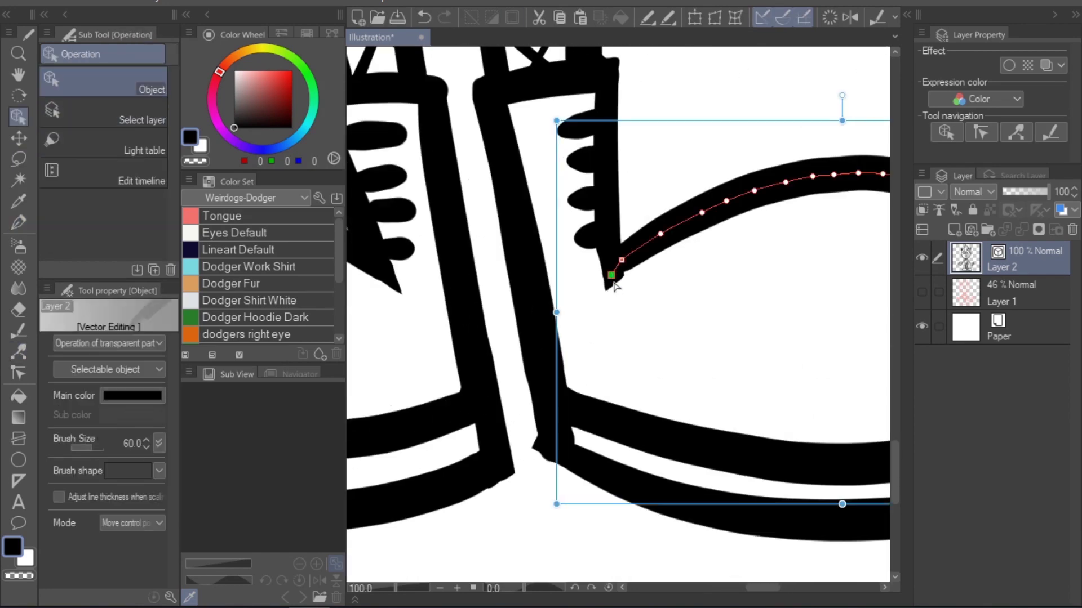
left_click(609, 275)
left_click(527, 338)
left_click(536, 448)
key("ctrl+z")
- Ink the tail on a separate vector layer and reshape its end with the Pinch vector line tool and a transform
key("p")
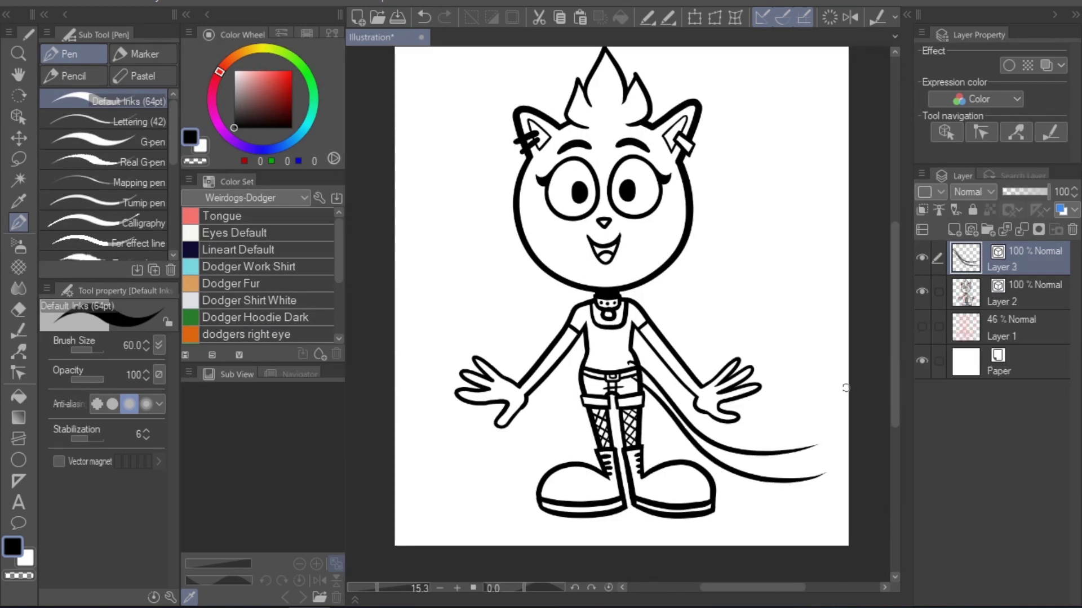
key("y")
mouse_move(800, 451)
left_mouse_down()
mouse_move(783, 474)
mouse_move(830, 468)
mouse_move(821, 469)
left_mouse_up()
key("p")
key("ctrl+shift+t")
left_click_drag(819, 440, 820, 415)
left_click_drag(821, 466, 821, 455)
key("Return")
- Ink thick upper eyelids over both eyes and adjust their lines with the Pinch vector line tool
scroll(879, 431, "up", 2)
key("y")
key("p")
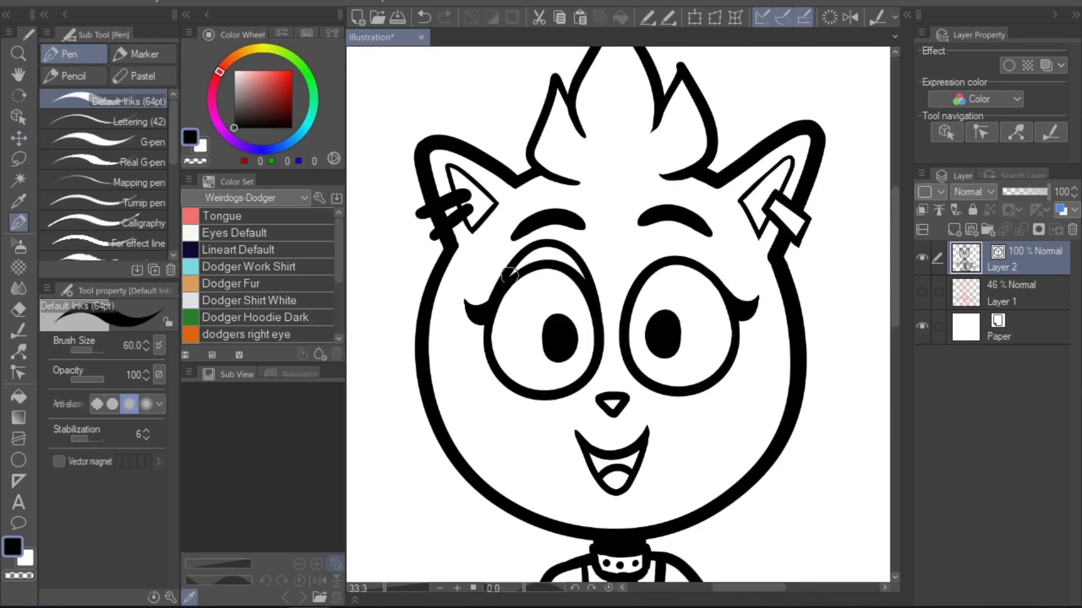
left_click_drag(509, 275, 581, 273)
key("y")
mouse_move(725, 286)
left_mouse_down()
mouse_move(630, 285)
mouse_move(716, 267)
left_mouse_up()
key("p")
left_click_drag(676, 315, 671, 268)
key("ctrl+z")
- Ink the dark upper part of the mouth and cut highlights into both pupils with the transparent color
mouse_move(572, 387)
left_mouse_down()
mouse_move(620, 395)
mouse_move(631, 425)
left_mouse_up()
left_click_drag(656, 383, 647, 419)
key("c")
left_click(656, 314)
left_click(552, 320)
key("c")
key("ctrl+minus")
key("ctrl+minus")
key("ctrl+minus")
- Ink three pointed spikes on the toe of each boot
left_click_drag(731, 538, 745, 410)
scroll(750, 410, "up", 2)
left_click_drag(404, 383, 428, 424)
mouse_move(383, 403)
left_mouse_down()
mouse_move(396, 431)
mouse_move(454, 428)
left_mouse_up()
key("ctrl+z")
left_click_drag(456, 437, 457, 381)
left_click_drag(438, 444, 458, 381)
left_click_drag(612, 434, 614, 390)
left_click_drag(620, 431, 653, 363)
left_click_drag(648, 435, 662, 394)
key("ctrl+z")
- Ink the two edges of a wristband across the wrist on the tail side
scroll(690, 383, "down", 1)
scroll(651, 352, "up", 1)
left_click_drag(663, 275, 643, 310)
left_click_drag(676, 279, 653, 315)
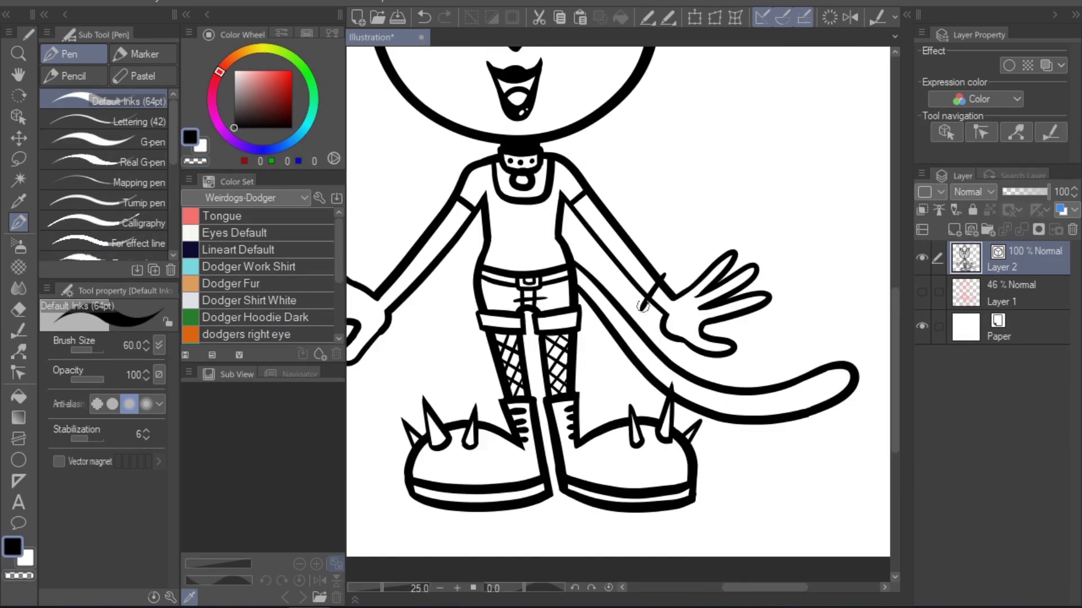
scroll(664, 285, "down", 5)
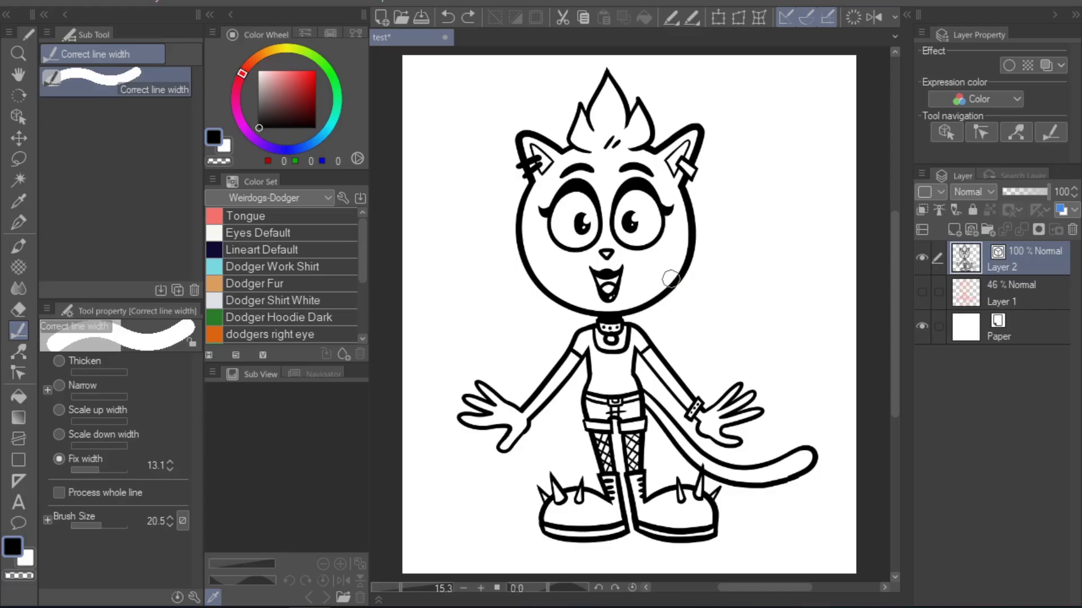
- Try thinning the whole lineart with Correct line width, using Fix width 13.1 and a brush size of 339.4
left_click_drag(671, 280, 680, 306)
left_click_drag(682, 252, 708, 255)
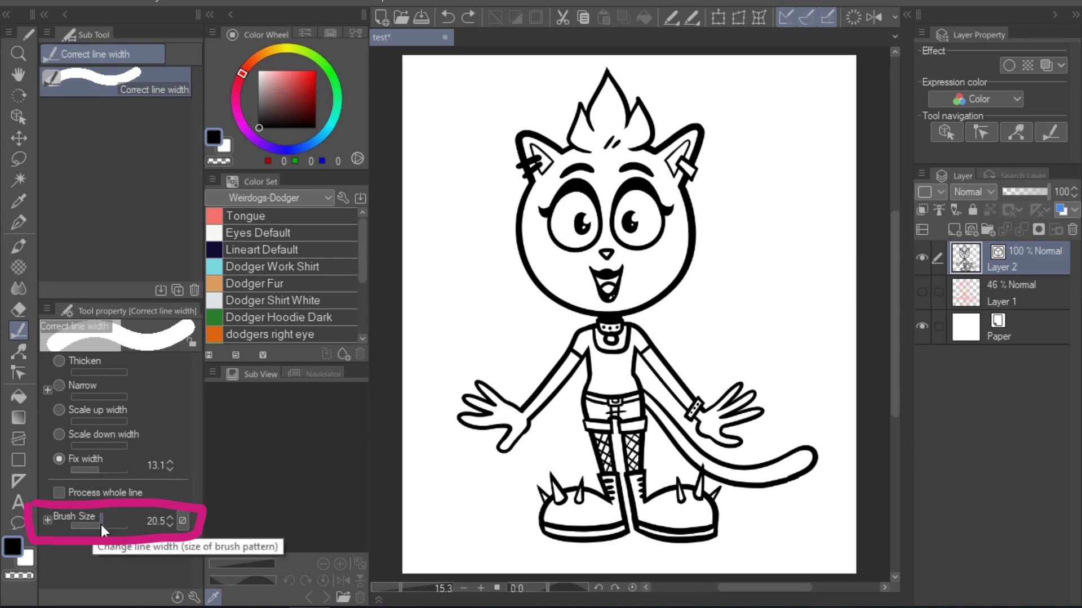
left_click_drag(102, 526, 117, 526)
mouse_move(699, 219)
left_mouse_down()
mouse_move(619, 250)
mouse_move(596, 395)
mouse_move(689, 243)
mouse_move(531, 365)
mouse_move(726, 356)
mouse_move(623, 196)
left_mouse_up()
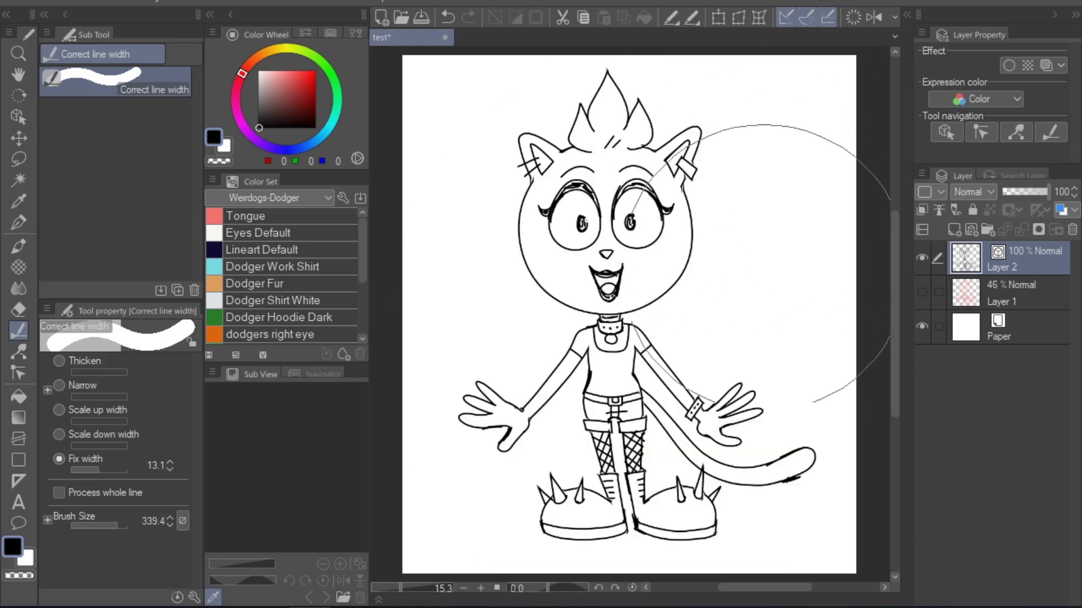
key("ctrl+z")
- Select every line of the character with the Object tool and try reducing their brush size
key("o")
left_click_drag(446, 75, 830, 560)
mouse_move(149, 461)
left_mouse_down()
mouse_move(110, 471)
mouse_move(90, 463)
mouse_move(100, 467)
left_mouse_up()
left_click(780, 293)
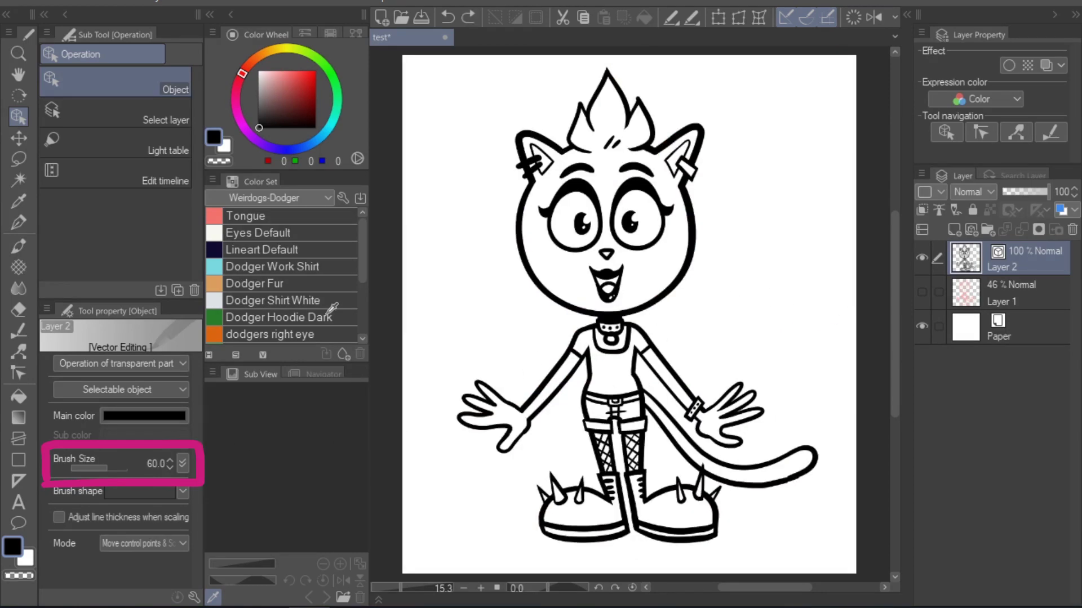
- Try thickening all of the character's lines to brush size 104.0 with the Object tool
left_click_drag(426, 73, 839, 584)
left_click_drag(112, 468, 111, 467)
left_click(543, 321)
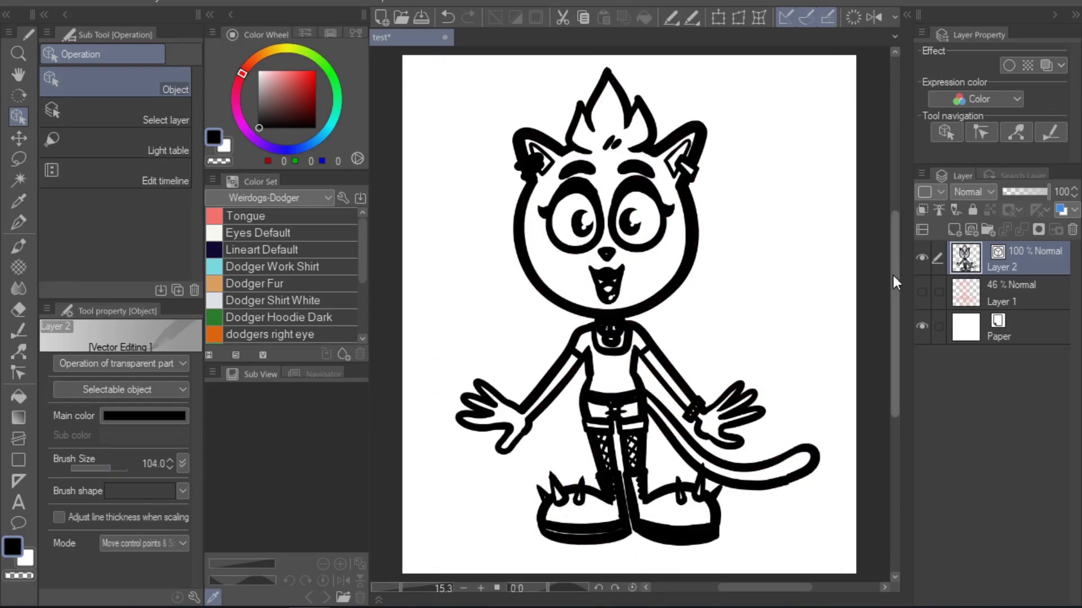
key("ctrl+z")
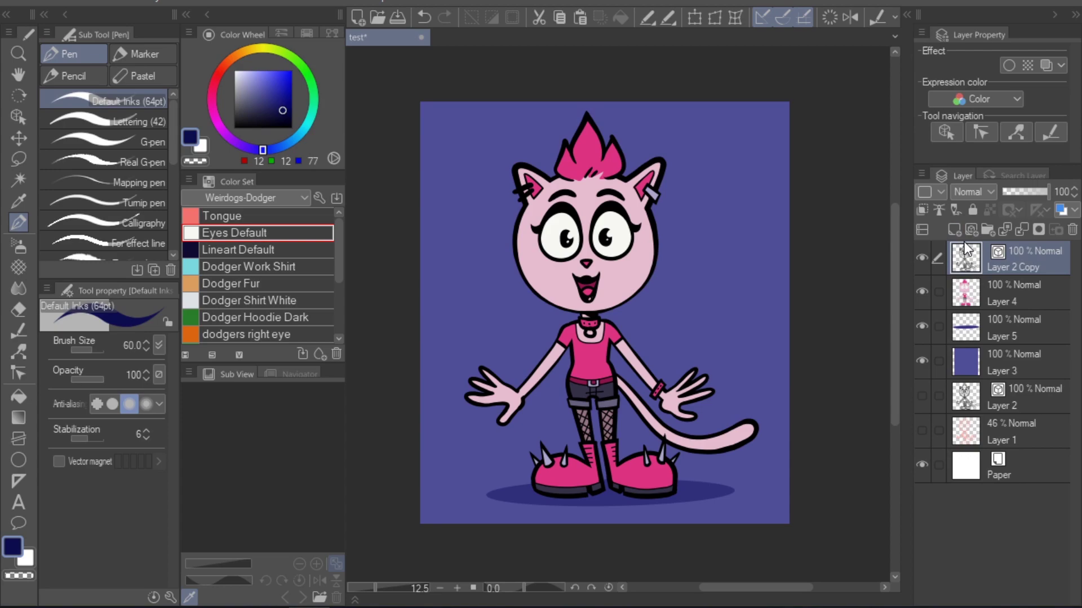
- Enable the Layer color effect on Layer 2 Copy and set the layer color to bright red
key("ctrl+0")
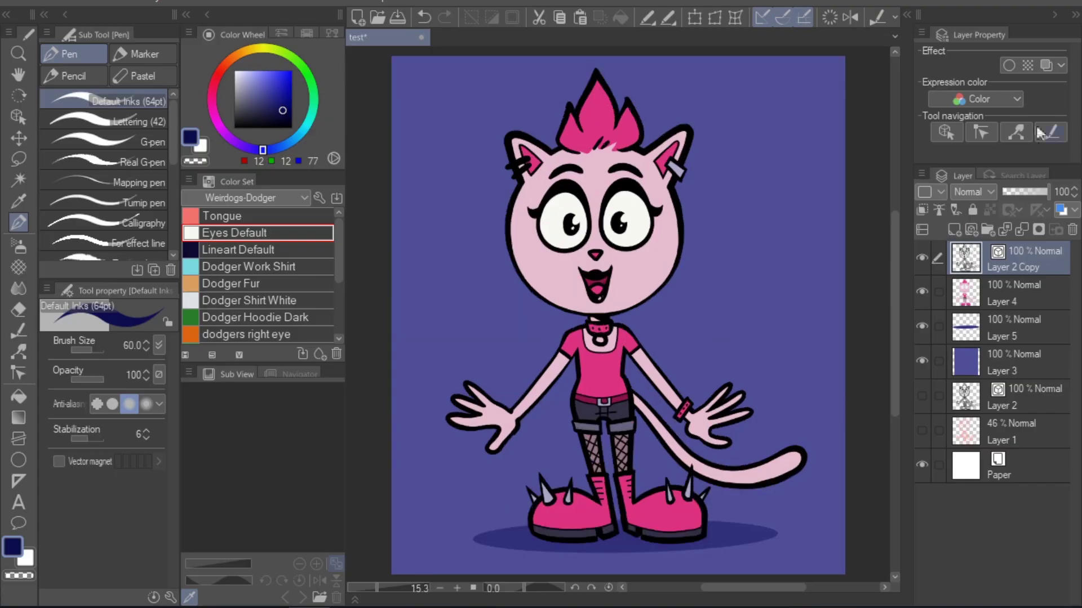
left_click(1061, 65)
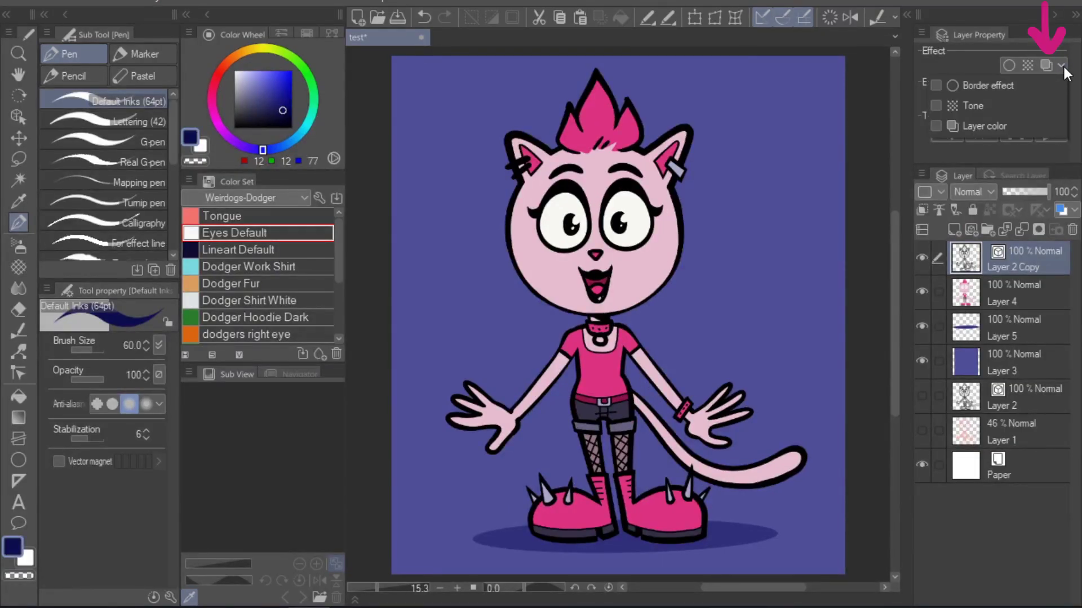
left_click(1002, 127)
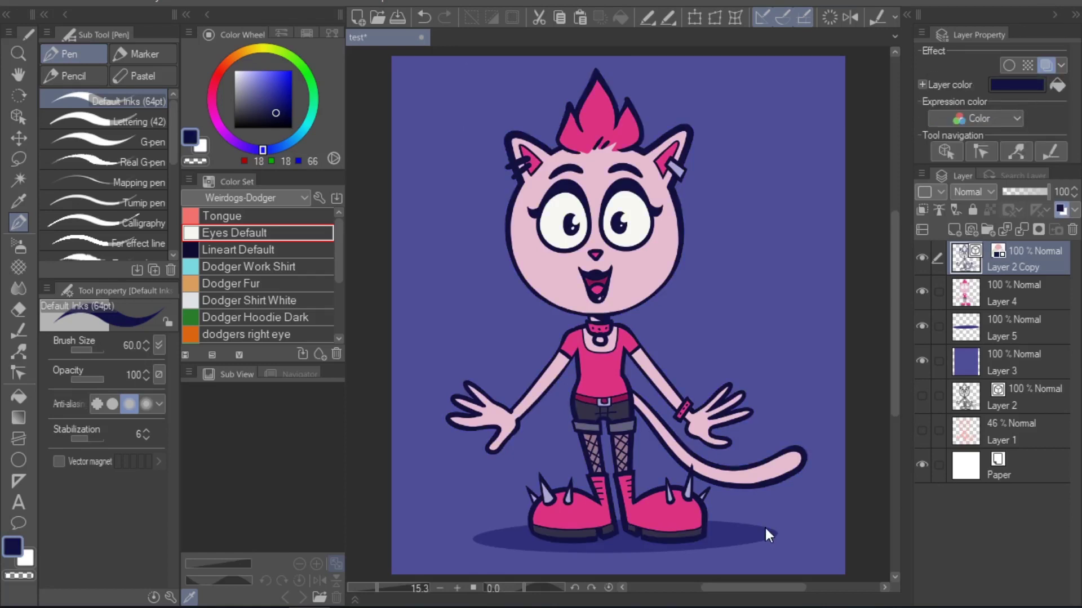
left_click(1017, 85)
left_click_drag(442, 299, 184, 166)
left_click(294, 246)
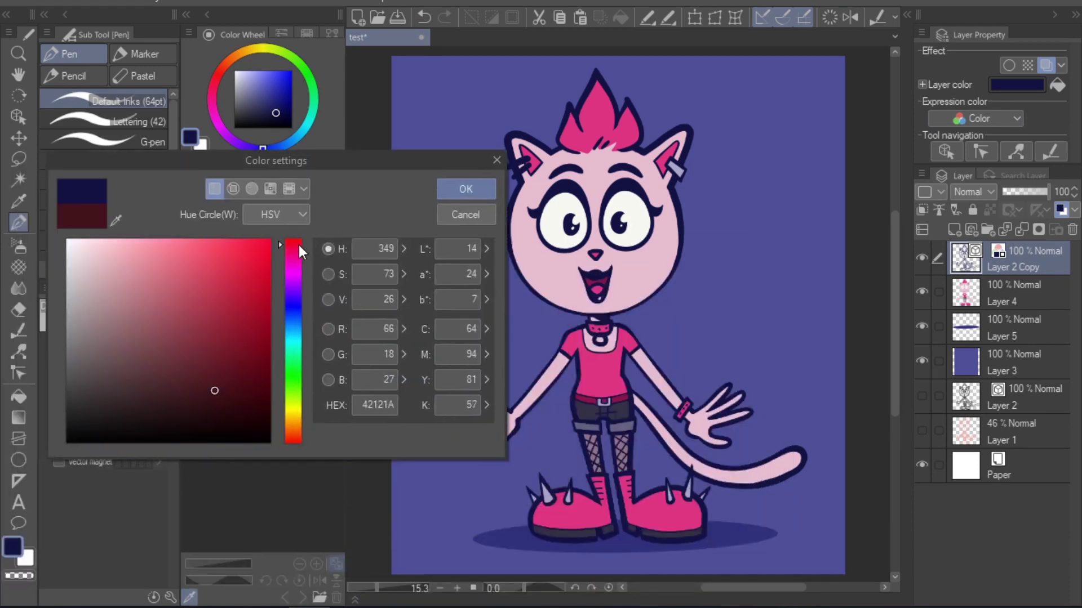
left_click(248, 279)
left_click(465, 188)
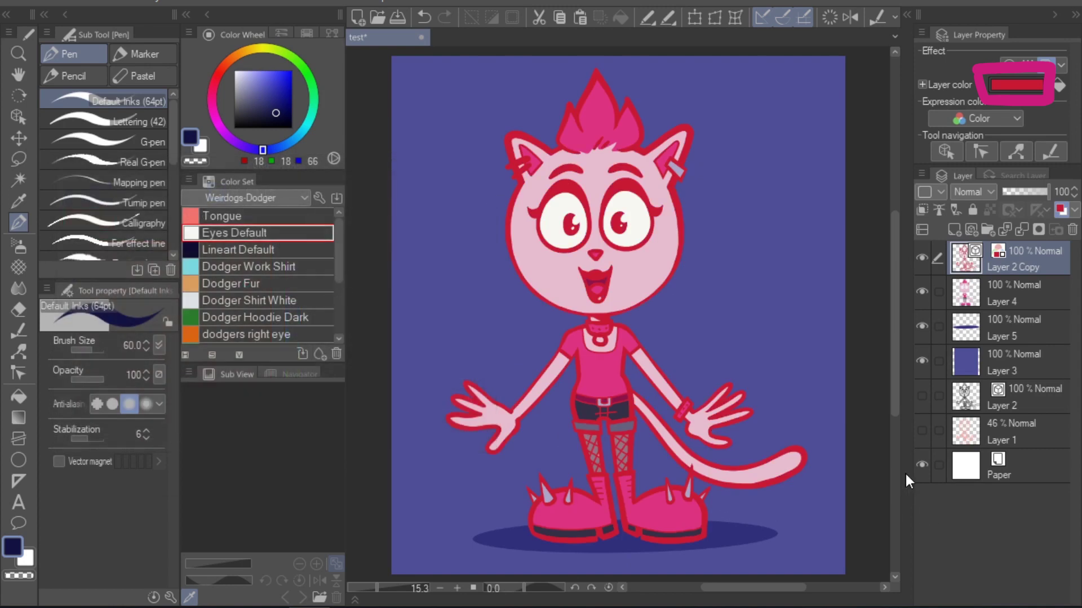
- Apply dark blue (RGB 18, 18, 70) as the layer color of Layer 2 Copy
left_click(277, 112)
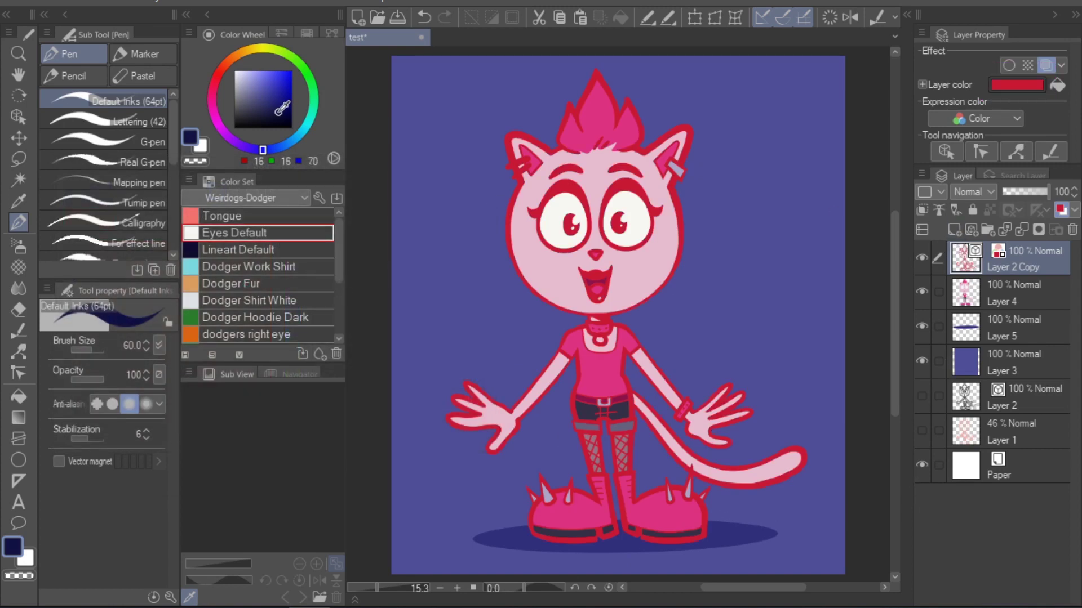
left_click(1058, 86)
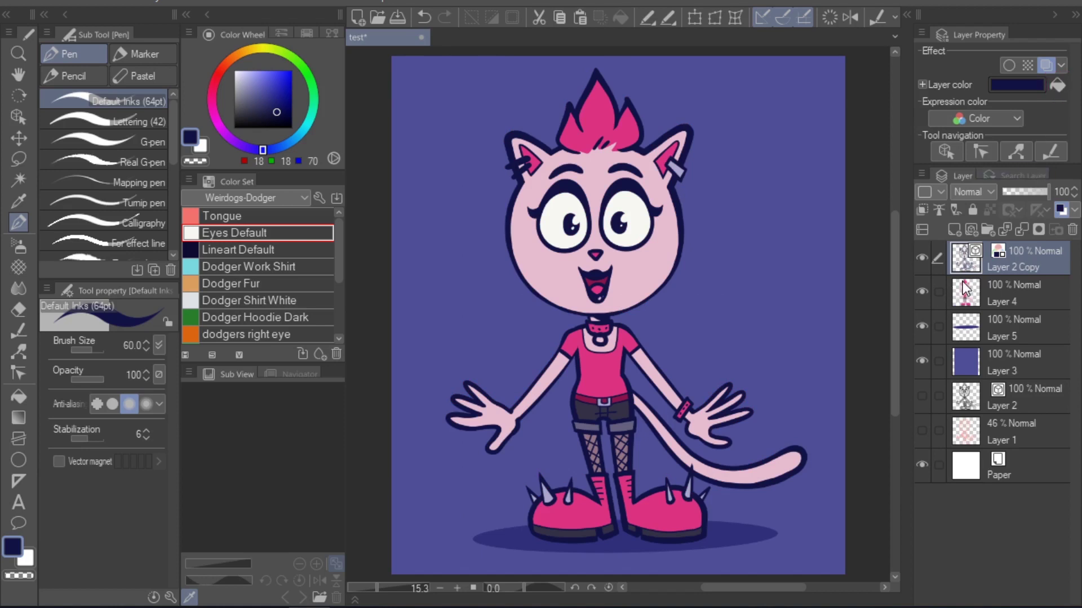
- Draw looping test strokes on Layer 8 in black, magenta (RGB 144, 50, 108) and blue (RGB 50, 79, 144)
mouse_move(568, 194)
left_mouse_down()
mouse_move(552, 200)
mouse_move(567, 369)
mouse_move(645, 324)
left_mouse_up()
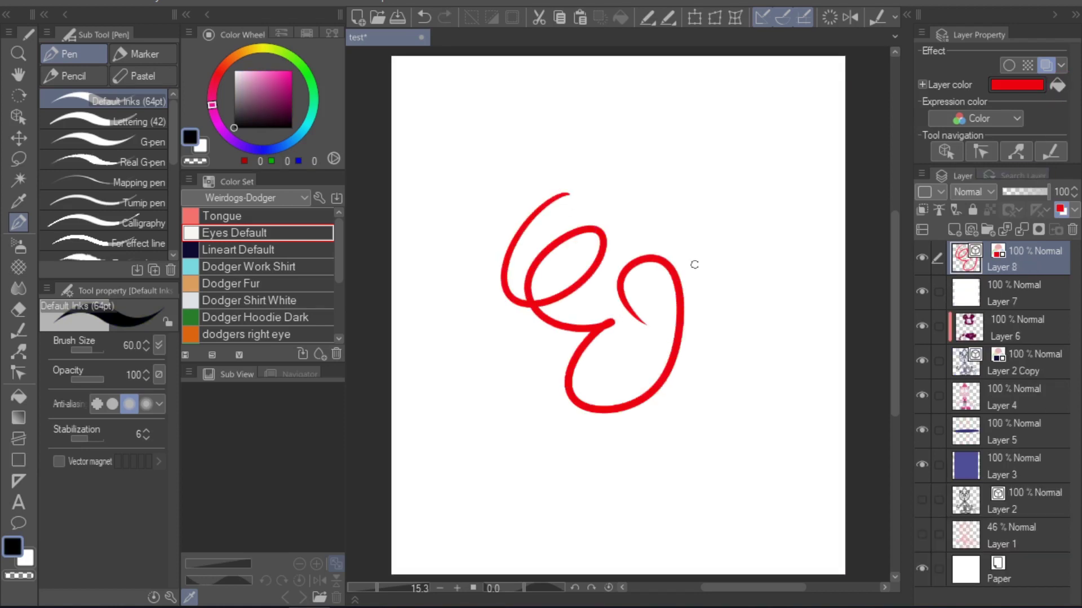
left_click(272, 95)
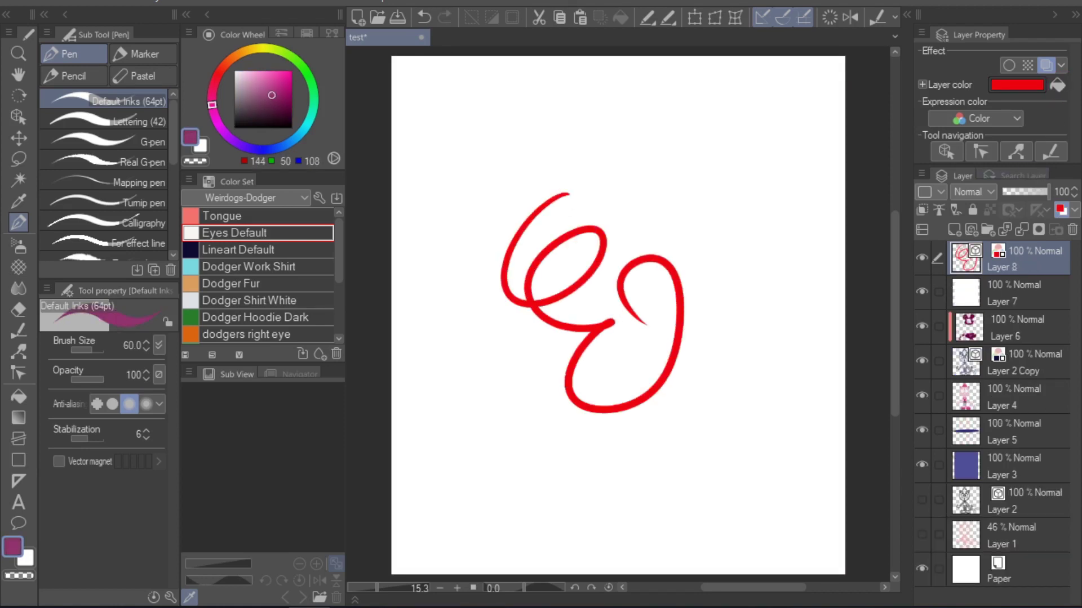
mouse_move(668, 179)
left_mouse_down()
mouse_move(730, 282)
mouse_move(766, 386)
left_mouse_up()
left_click_drag(765, 186, 583, 239)
key("ctrl+z")
left_click(277, 148)
mouse_move(699, 131)
left_mouse_down()
mouse_move(418, 266)
mouse_move(499, 405)
left_mouse_up()
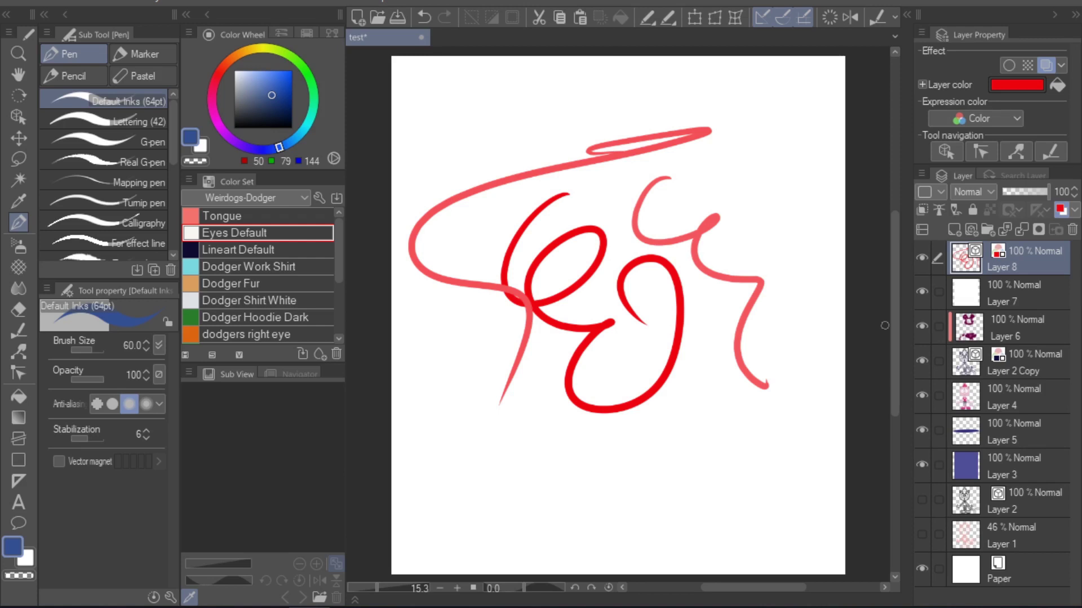
- Switch Layer 8's layer color effect off and back on, and draw a pale blue stroke (RGB 200, 217, 255)
left_click(1046, 67)
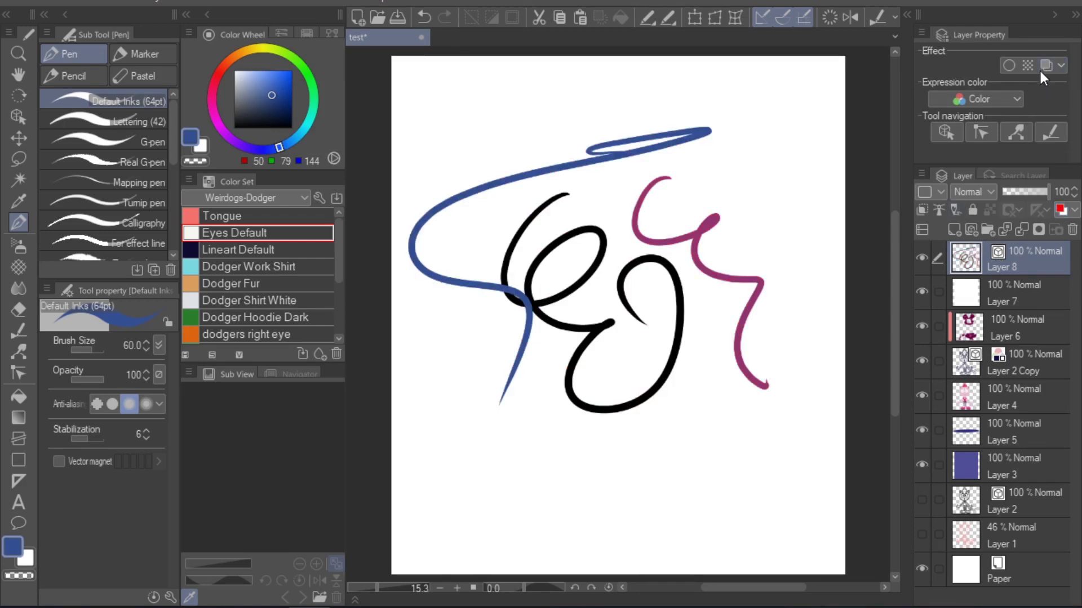
left_click(1043, 69)
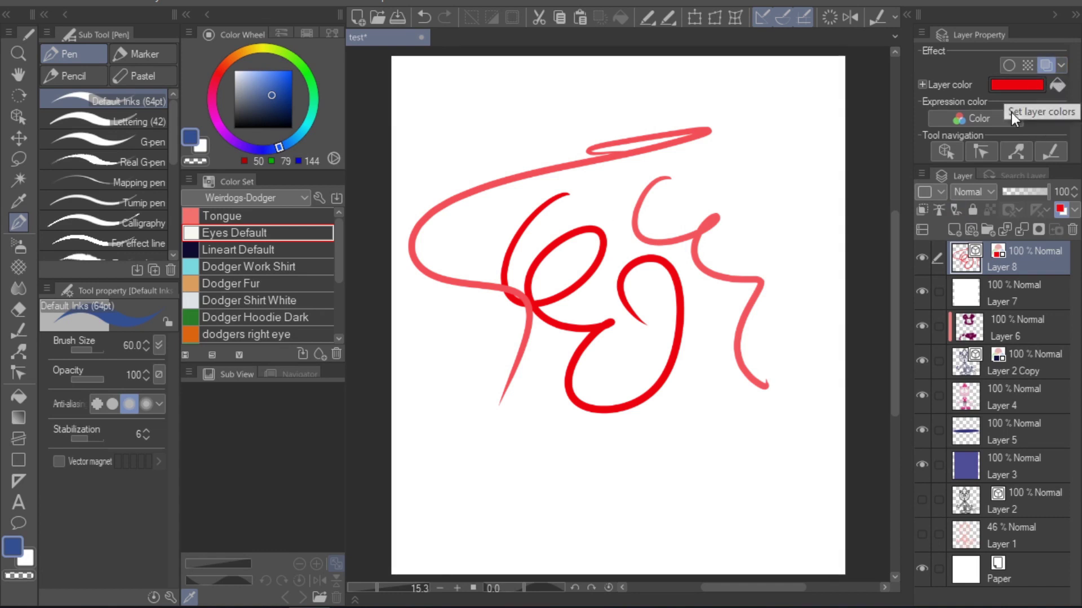
left_click(246, 70)
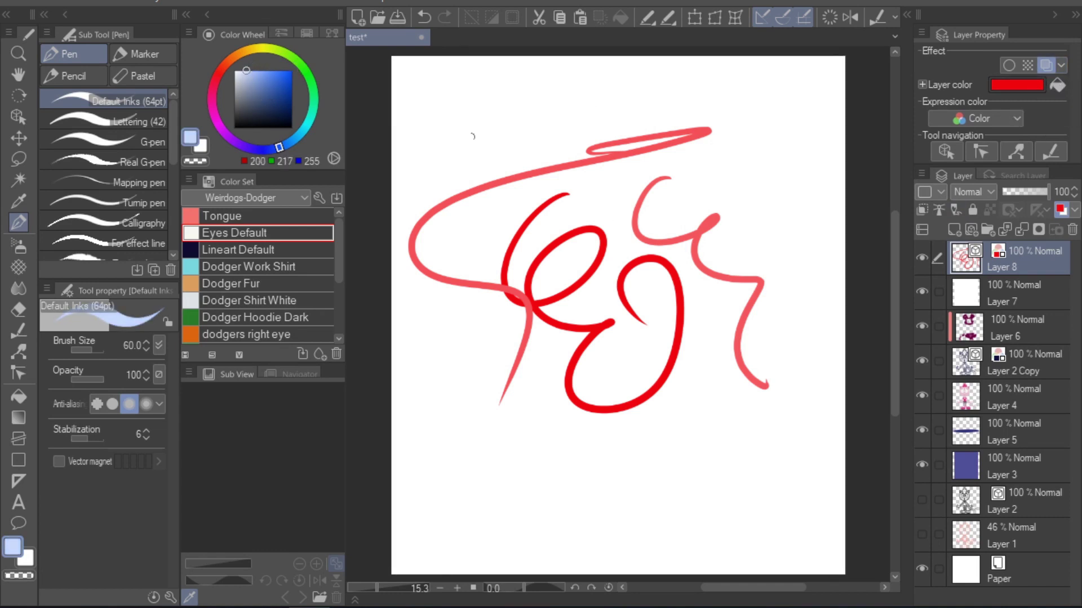
left_click_drag(469, 138, 597, 104)
key("ctrl+z")
mouse_move(473, 150)
left_mouse_down()
mouse_move(740, 107)
mouse_move(738, 179)
mouse_move(775, 212)
mouse_move(767, 265)
left_mouse_up()
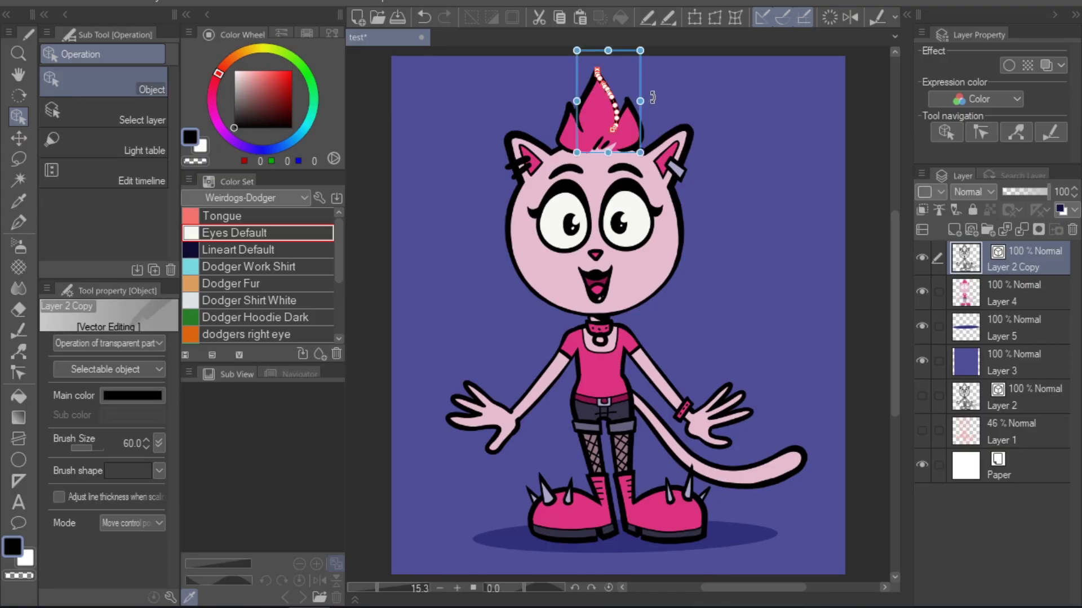
- Try recoloring the hair lines on Layer 2 Copy to crimson (RGB 222, 9, 59) with the Object tool
left_click_drag(627, 97, 559, 133)
left_click_drag(665, 70, 555, 129)
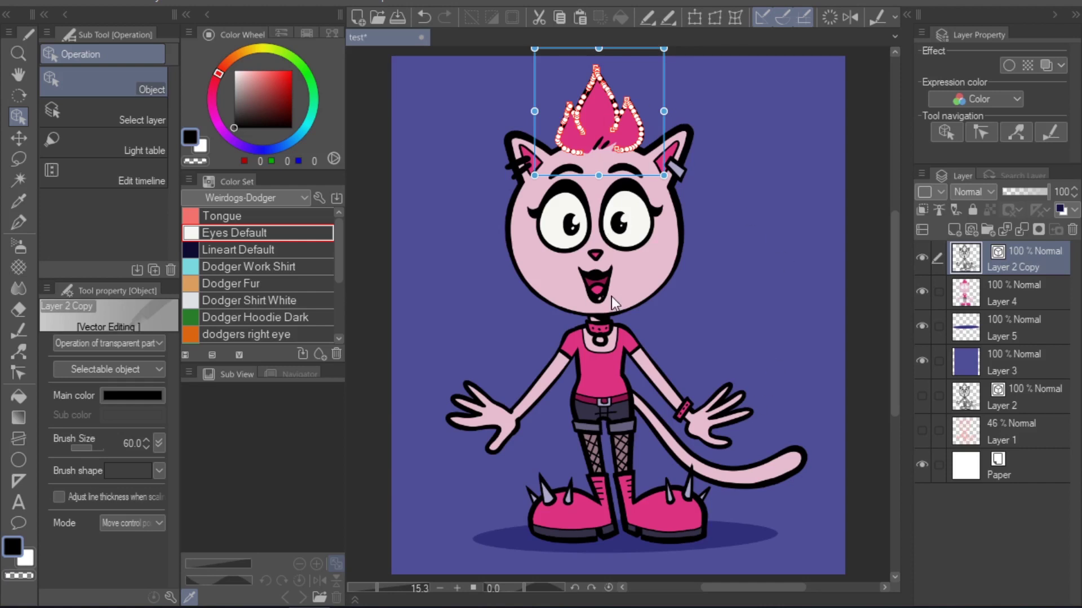
left_click(131, 396)
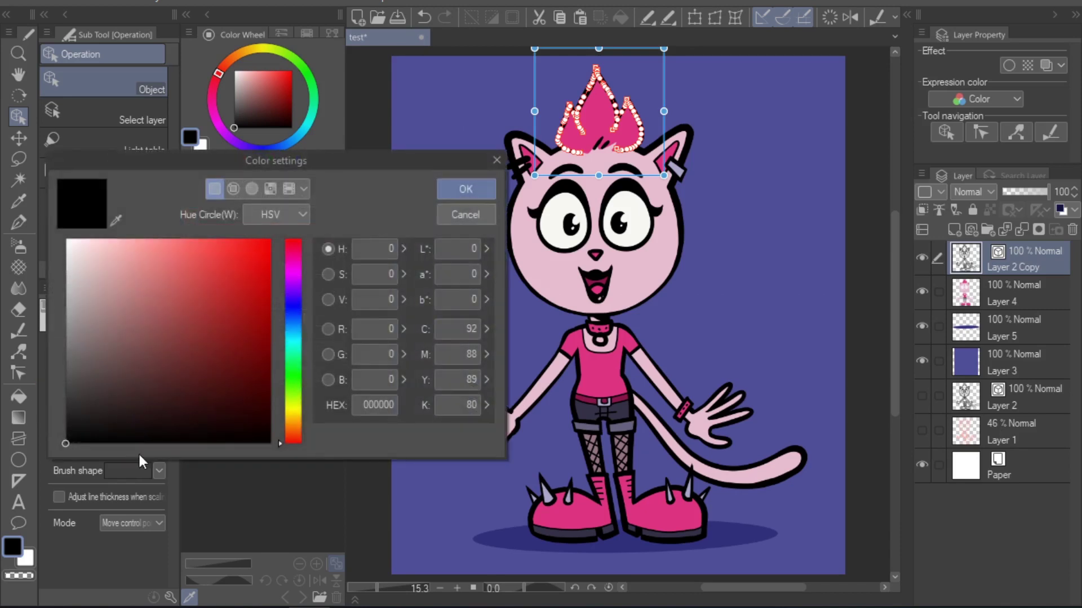
left_click(294, 248)
left_click(262, 265)
left_click(459, 197)
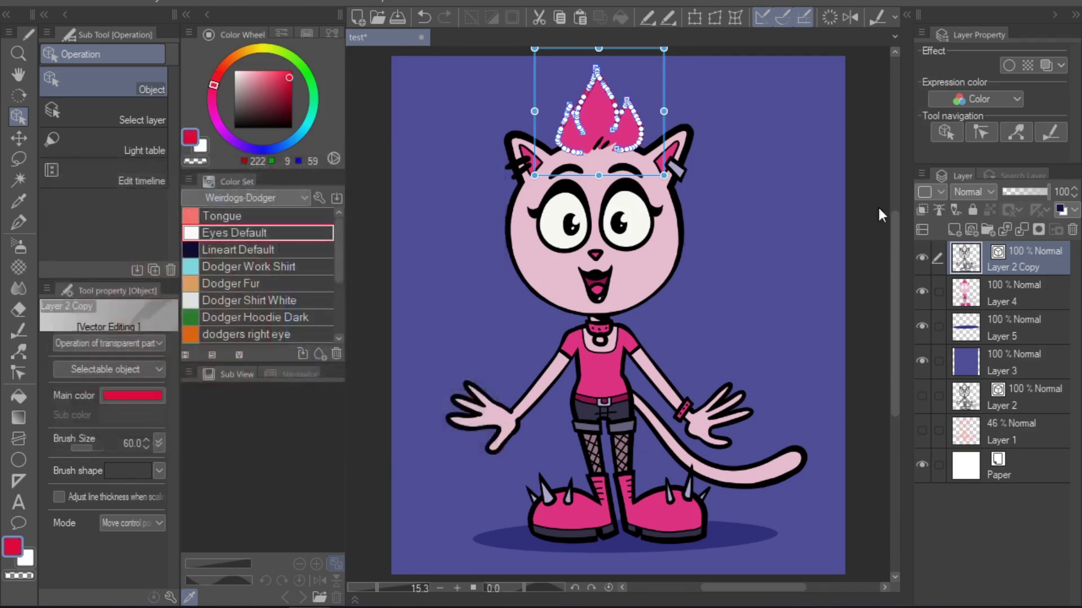
left_click(1013, 290)
key("ctrl+z")
key("ctrl+z")
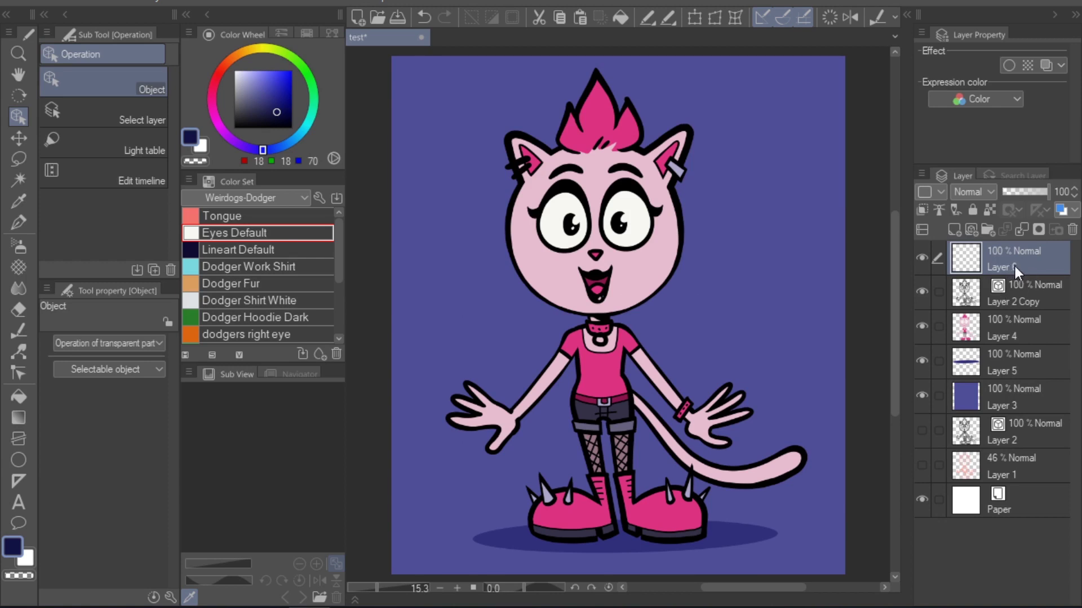
- Clip Layer 6 to the lineart layer below and paint blue strokes (RGB 6, 6, 255) over the character at brush size 203.5
left_click(923, 210)
key("p")
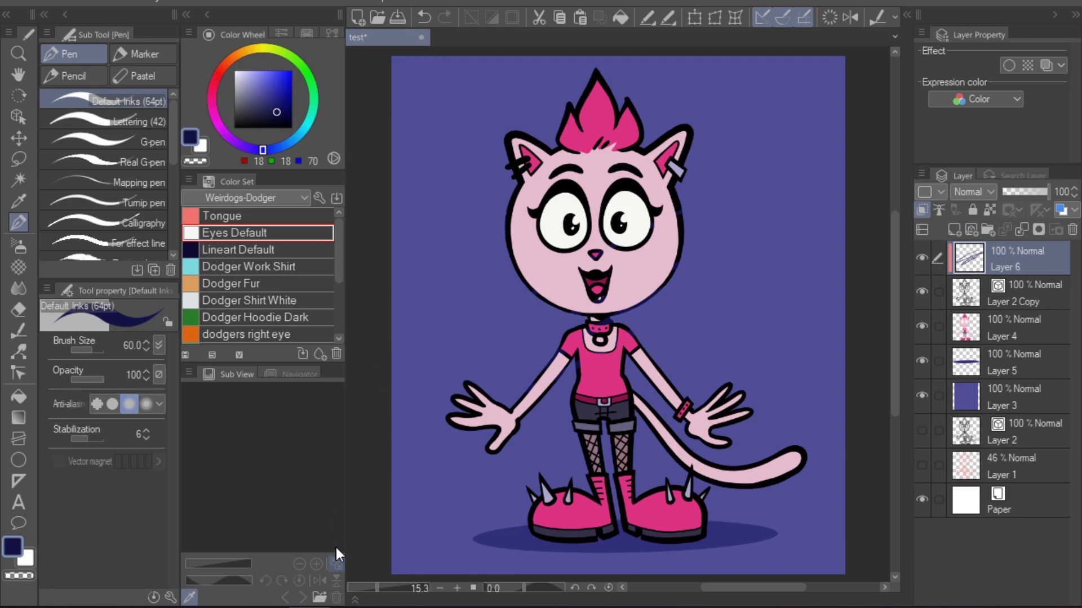
left_click(290, 70)
left_click_drag(289, 56, 291, 56)
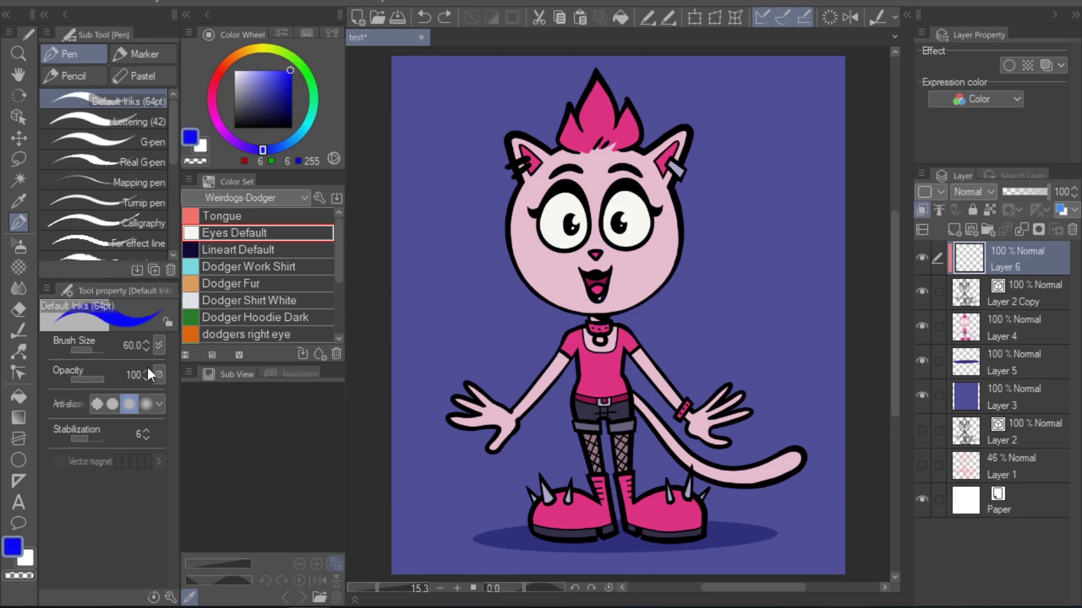
left_click_drag(93, 351, 97, 350)
mouse_move(662, 224)
left_mouse_down()
mouse_move(645, 215)
mouse_move(473, 395)
mouse_move(528, 511)
mouse_move(704, 434)
left_mouse_up()
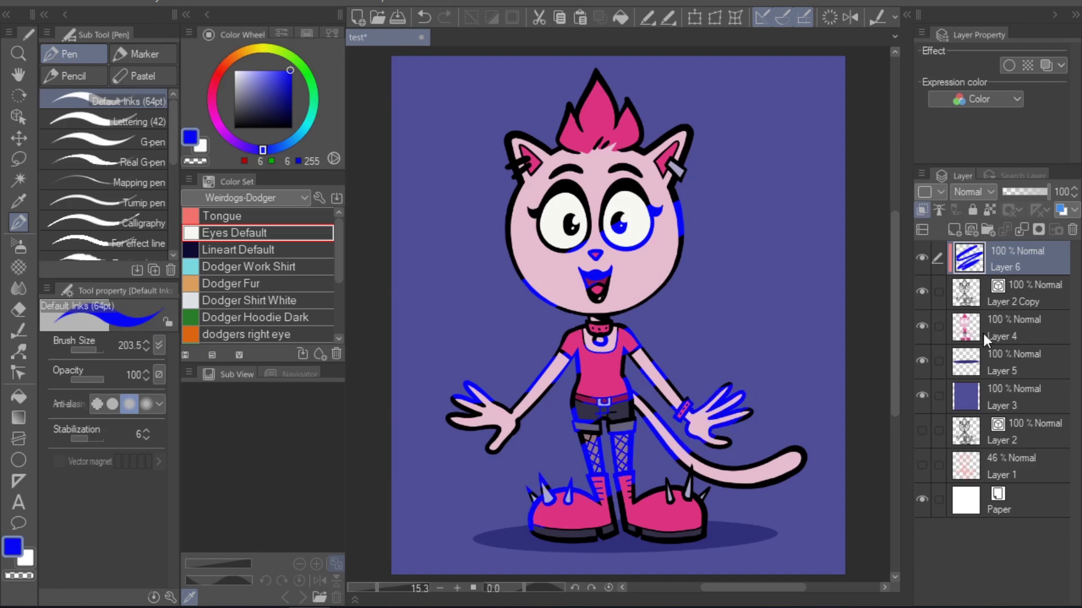
- Turn off clipping on Layer 6, paint more blue strokes across the canvas, and clip the layer again
left_click(924, 261)
left_click(924, 260)
left_click(922, 209)
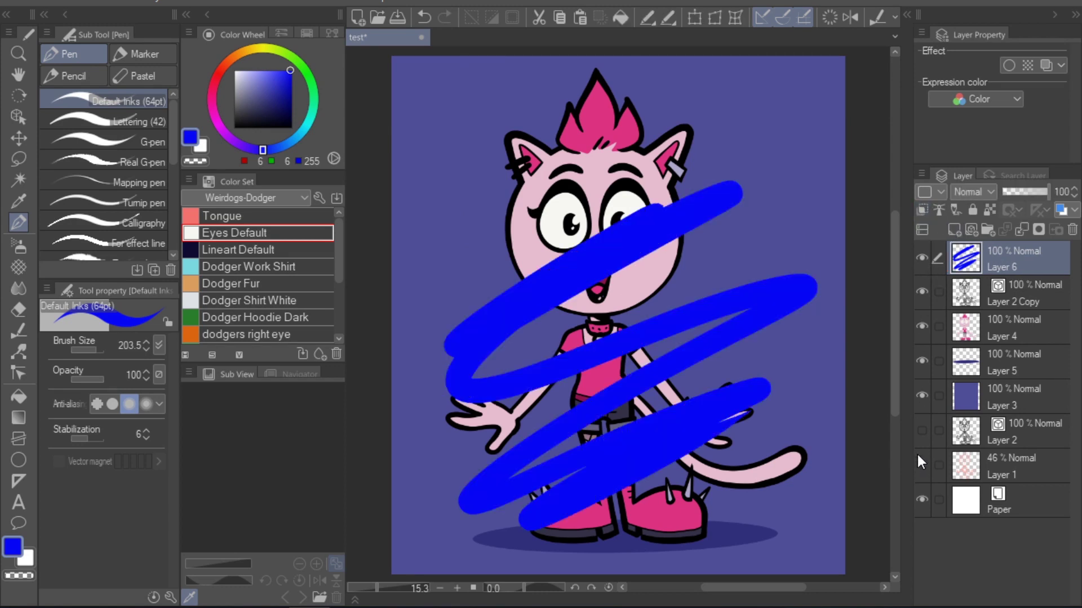
mouse_move(608, 281)
left_mouse_down()
mouse_move(580, 409)
mouse_move(517, 454)
mouse_move(667, 310)
left_mouse_up()
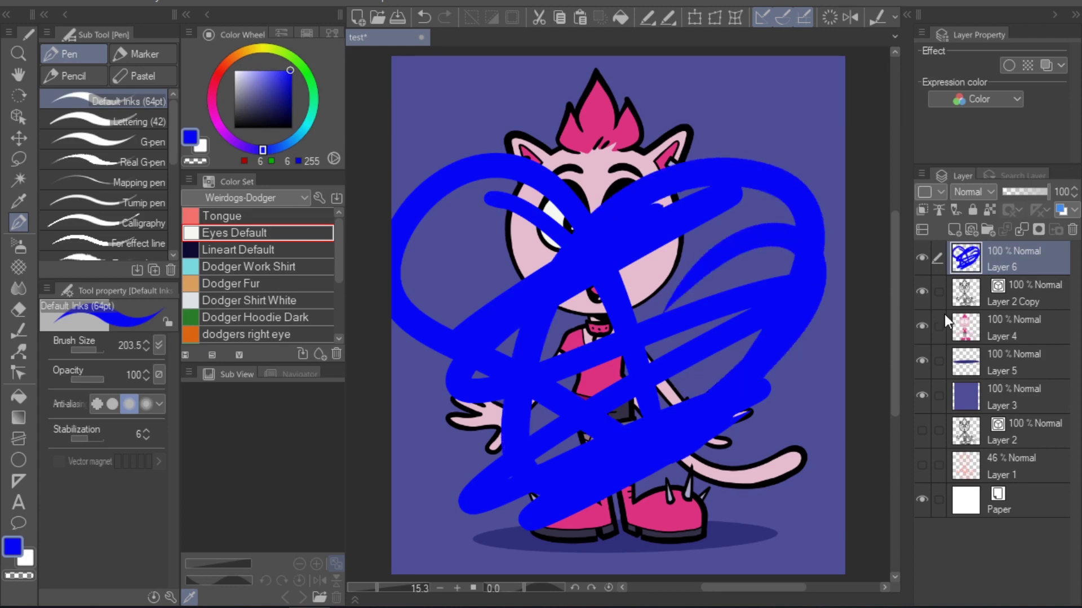
left_click(926, 209)
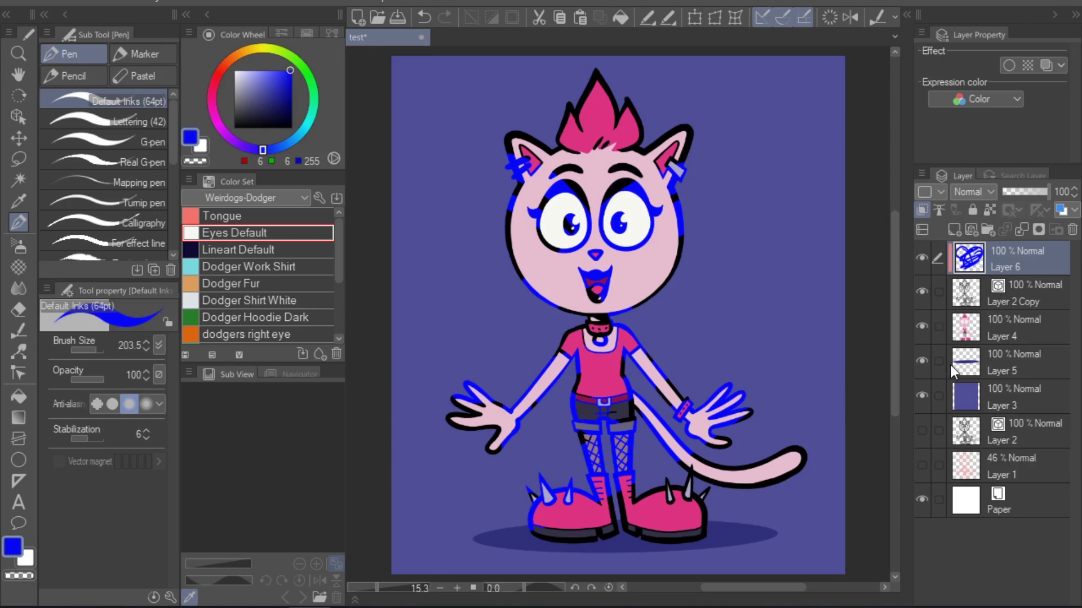
- Clear all the paint from Layer 6, deselect, and make Layer 2 Copy the active layer
key("ctrl+a")
key("Delete")
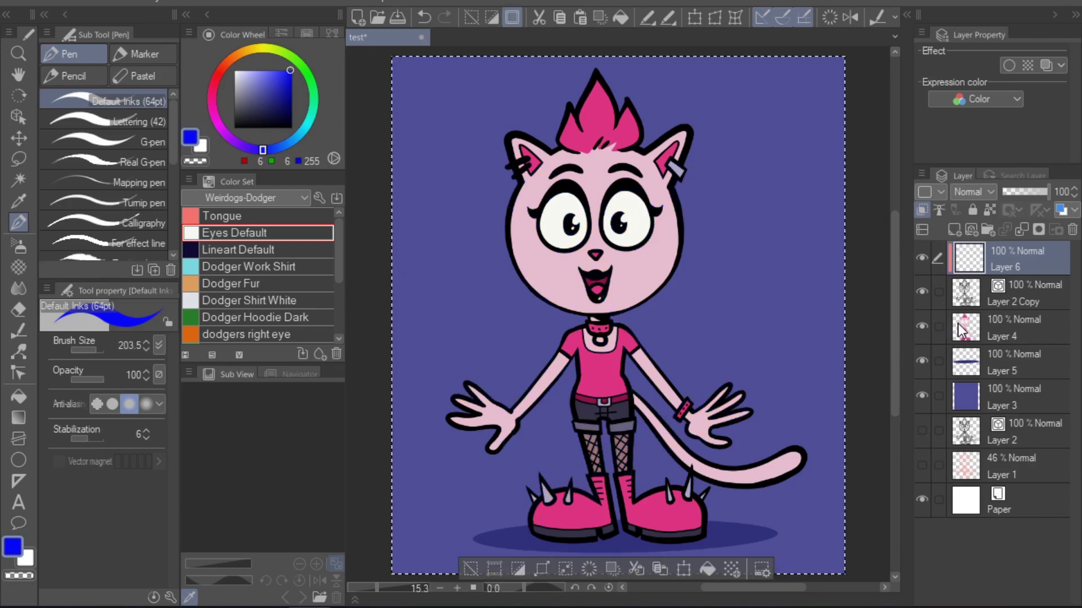
key("ctrl+d")
left_click(1022, 296)
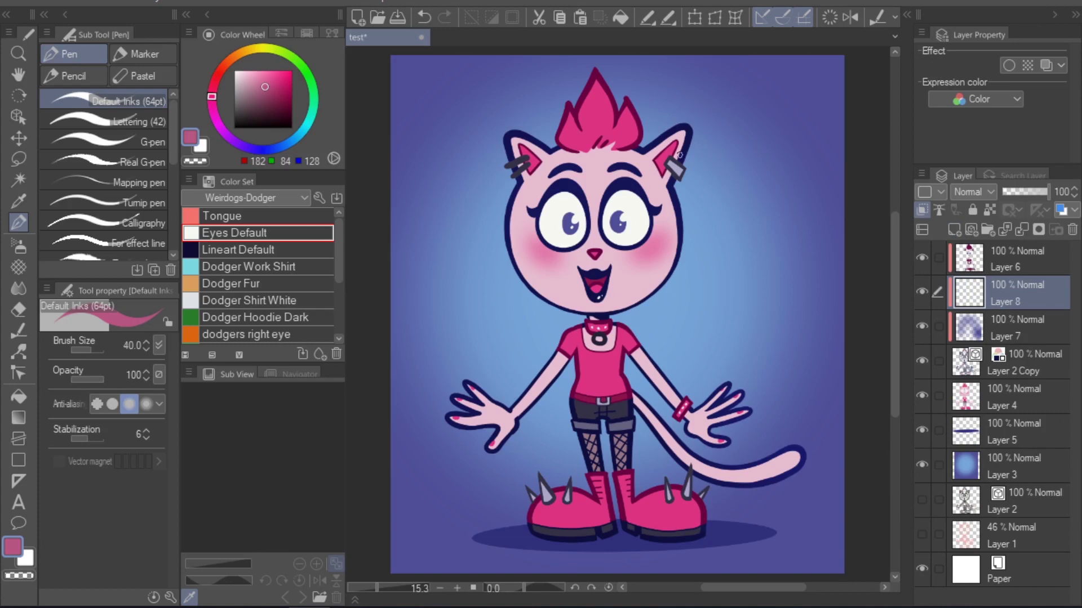
- Paint the head and ear outlines pink (RGB 182, 84, 128) on clipped Layer 8 at brush size 150, undoing the last arm strokes
mouse_move(679, 155)
left_mouse_down()
mouse_move(637, 142)
mouse_move(698, 120)
mouse_move(648, 298)
mouse_move(589, 321)
mouse_move(533, 289)
mouse_move(521, 165)
mouse_move(558, 147)
left_mouse_up()
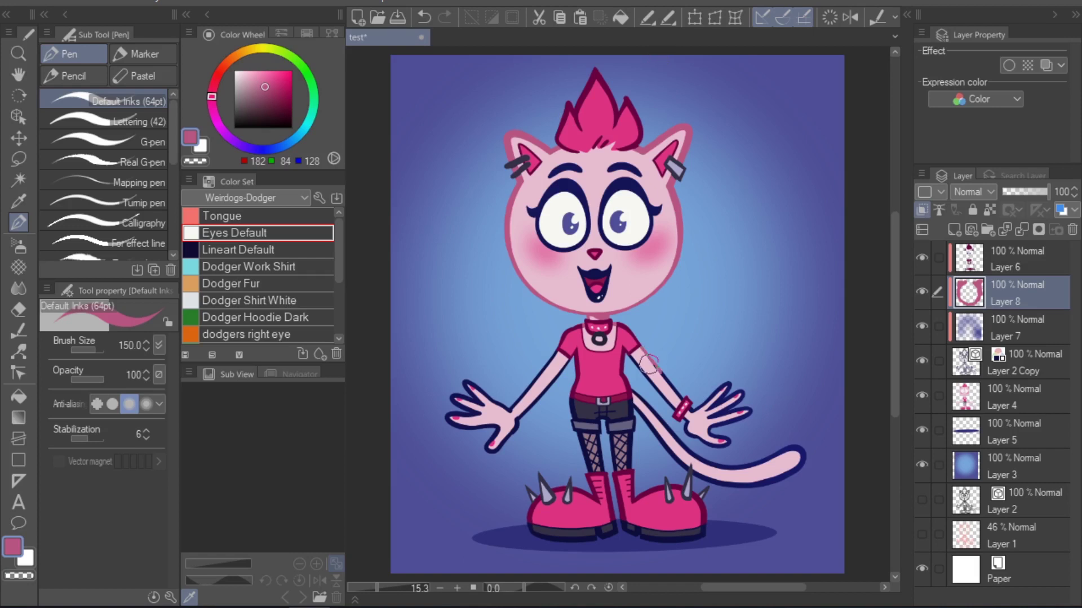
mouse_move(651, 373)
left_mouse_down()
mouse_move(652, 423)
mouse_move(645, 409)
mouse_move(704, 460)
mouse_move(763, 484)
mouse_move(728, 483)
mouse_move(770, 466)
mouse_move(759, 431)
mouse_move(719, 438)
mouse_move(740, 427)
mouse_move(718, 471)
mouse_move(781, 450)
mouse_move(690, 425)
mouse_move(634, 356)
left_mouse_up()
key("ctrl+z")
key("ctrl+z")
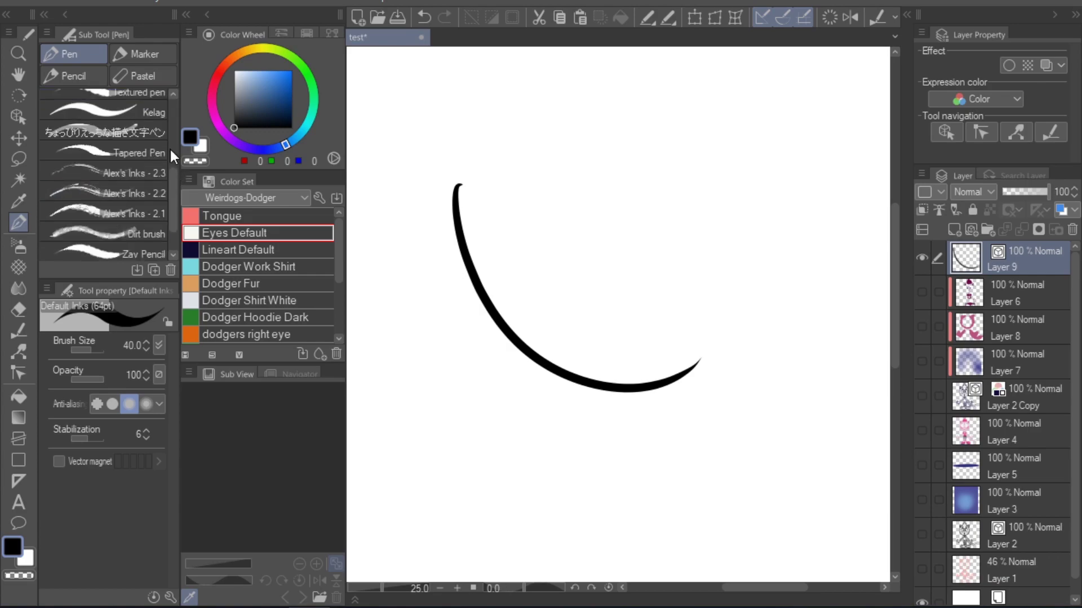
- Draw a diagonal test stroke beside the black curve on Layer 9 with the Alex's Inks - 2.1 brush
left_click(107, 214)
mouse_move(503, 159)
left_mouse_down()
mouse_move(768, 334)
mouse_move(785, 320)
left_mouse_up()
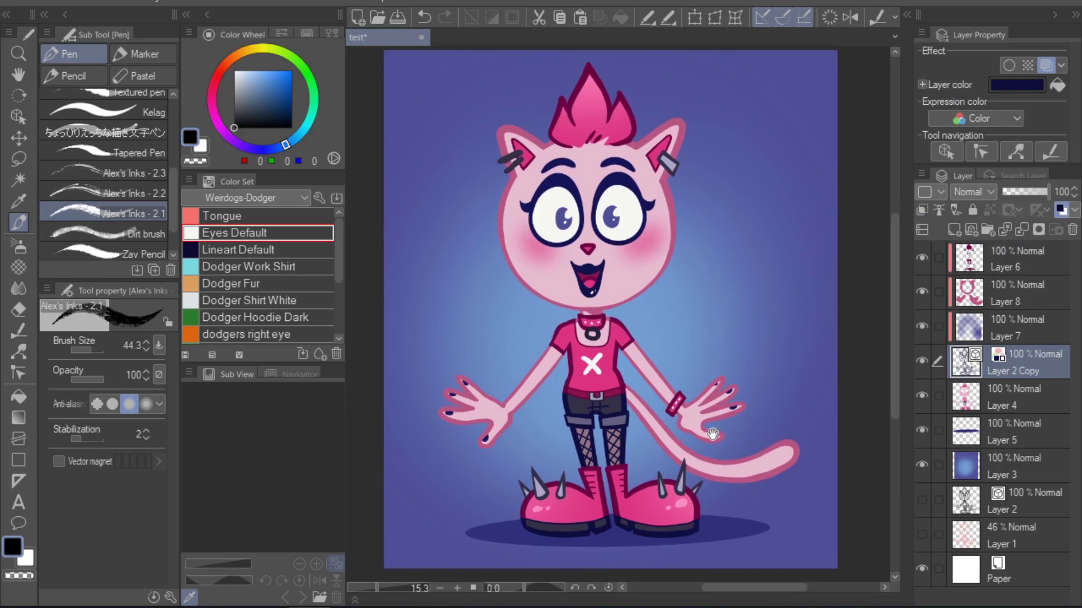
- Select all the character's lines on Layer 2 Copy with the Object tool and choose the Alex's Inks - 2.1 brush shape
left_click_drag(712, 435, 706, 430)
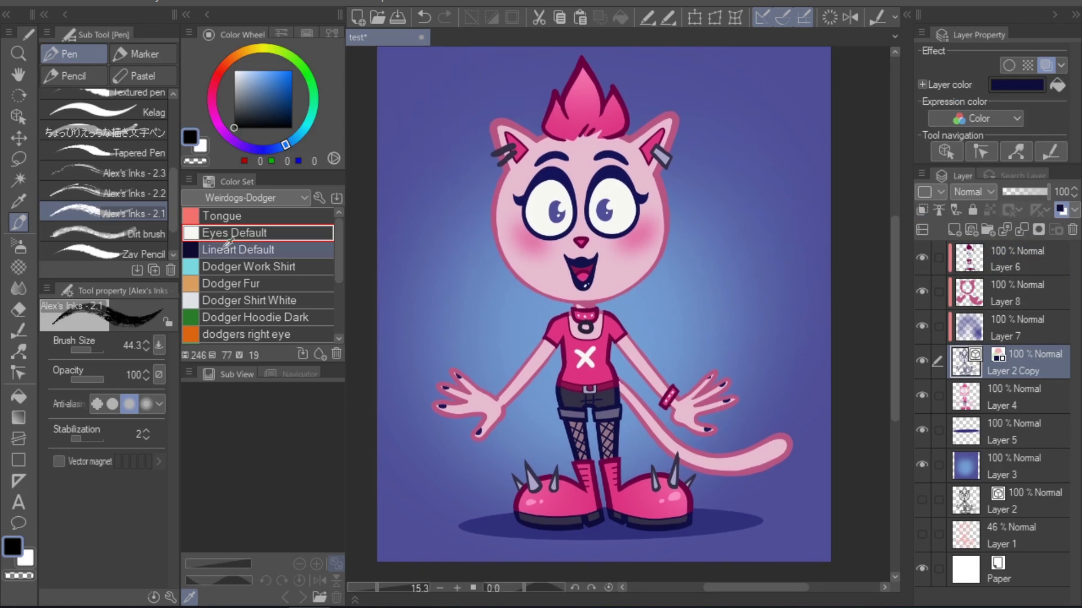
left_click(19, 117)
left_click_drag(615, 330, 612, 339)
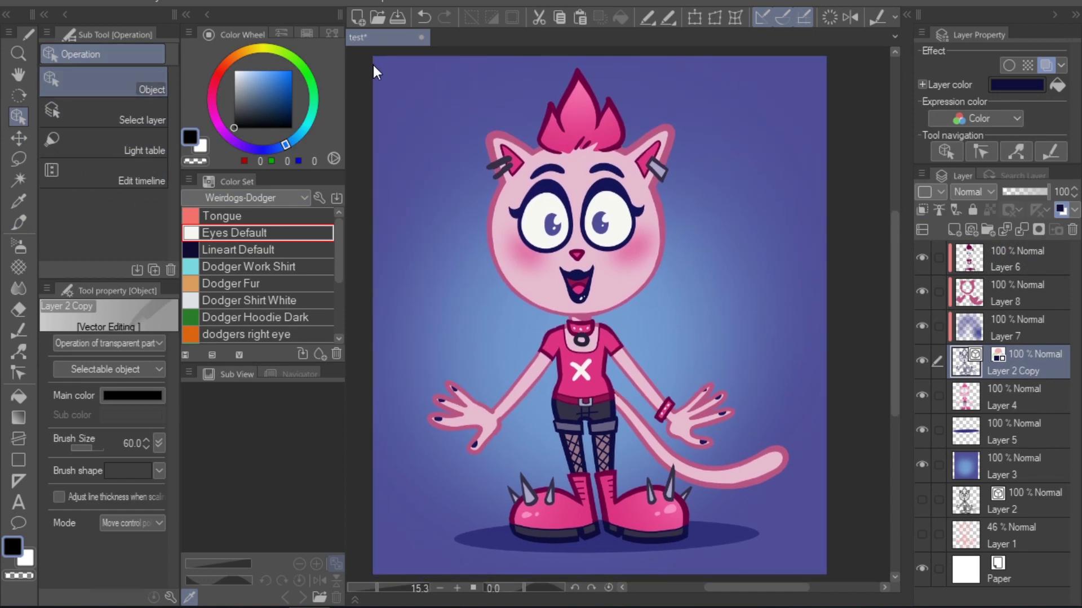
left_click_drag(388, 72, 837, 572)
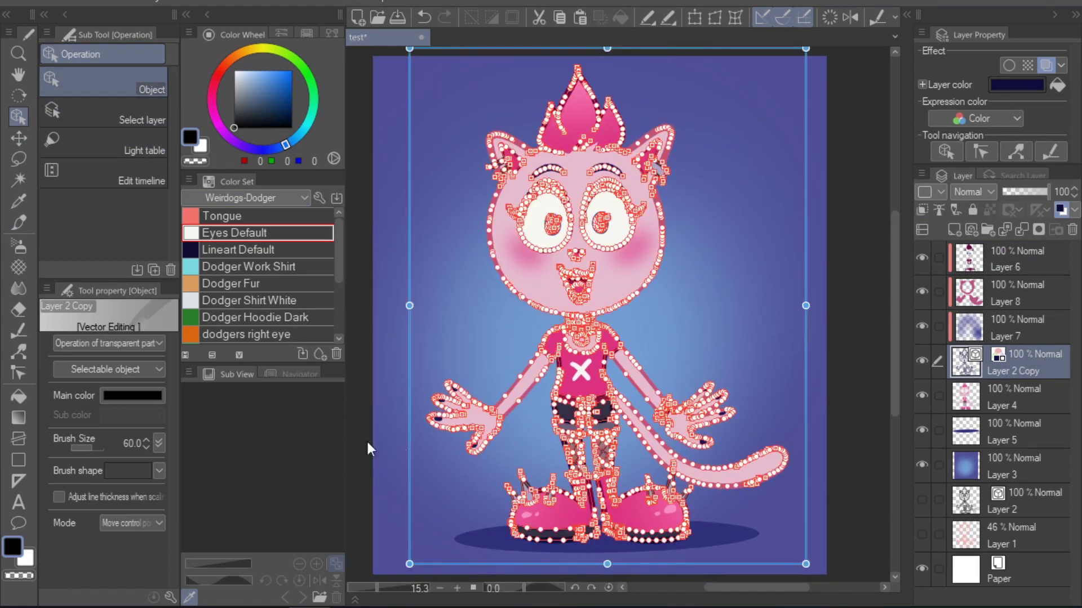
left_click(159, 471)
mouse_move(187, 342)
left_mouse_down()
mouse_move(188, 450)
mouse_move(188, 319)
left_mouse_up()
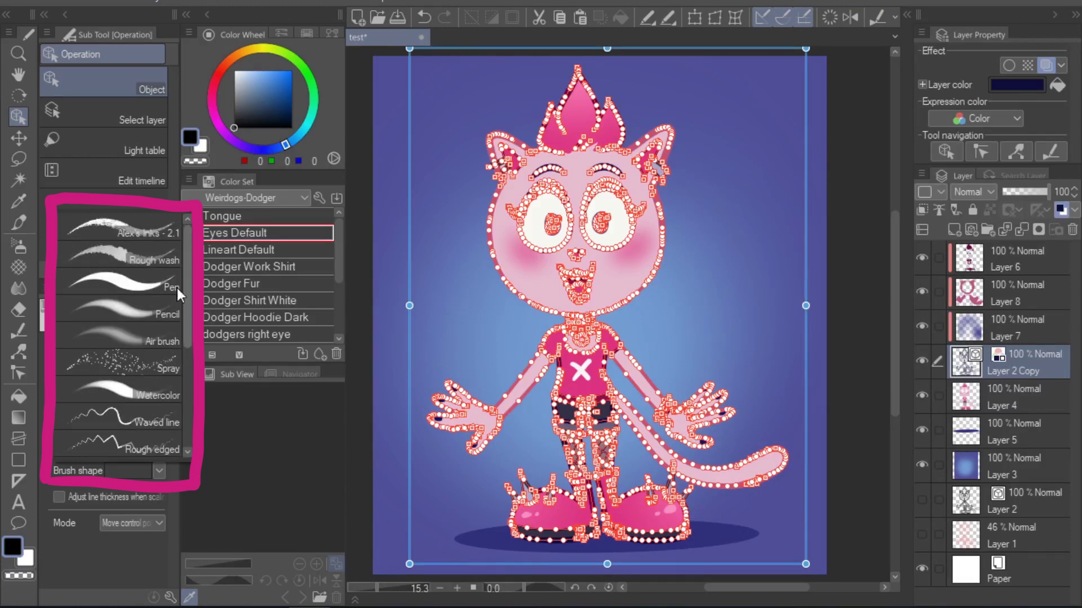
left_click(150, 227)
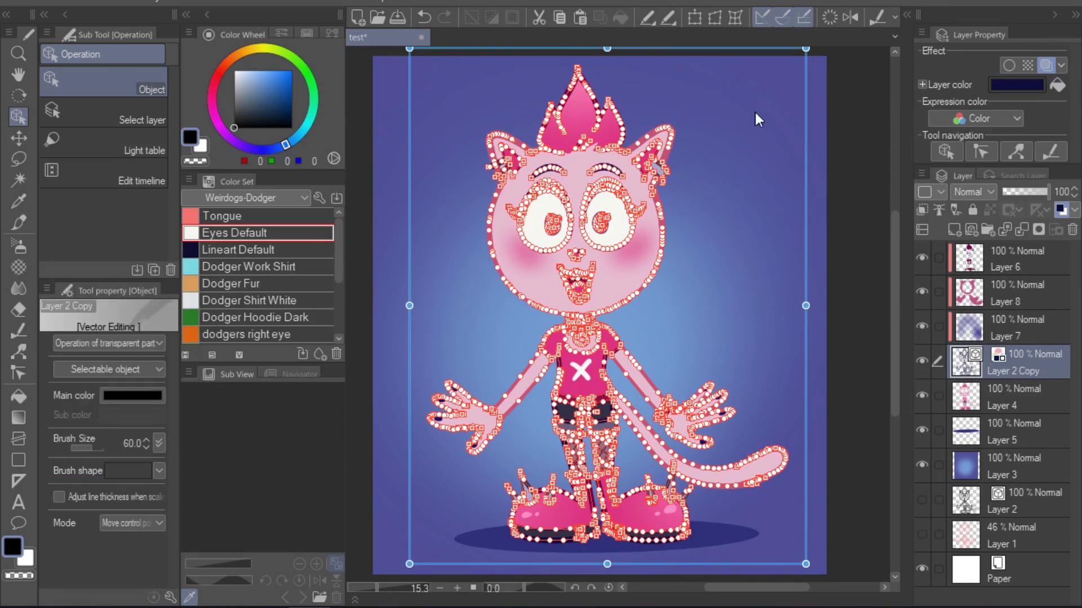
- Register the Zav Pencil's brush shape as a preset in its sub tool details
left_click(1039, 267)
key("p")
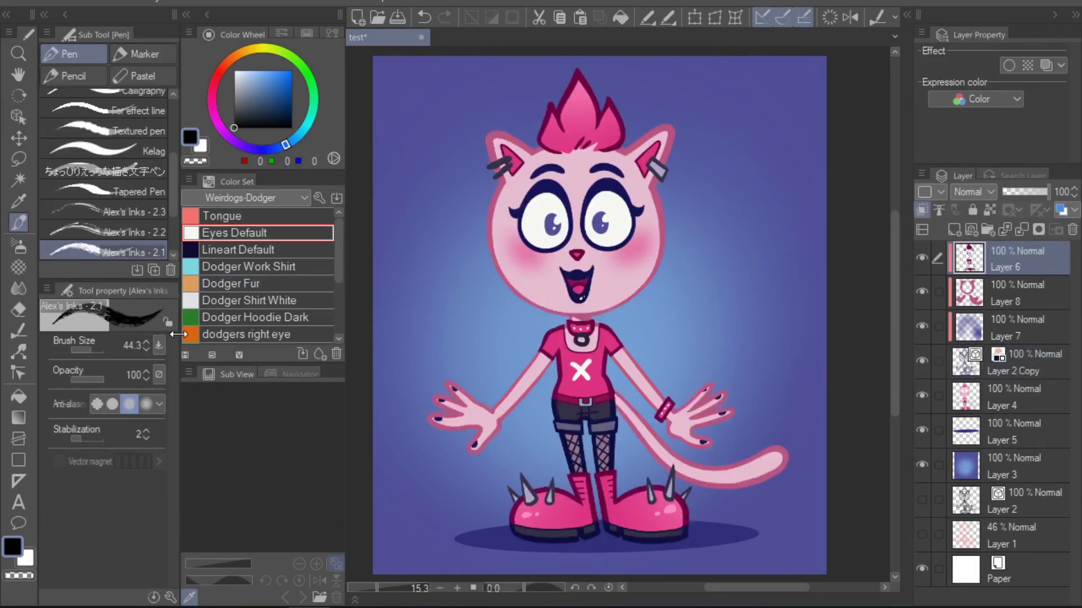
scroll(175, 215, "down", 2)
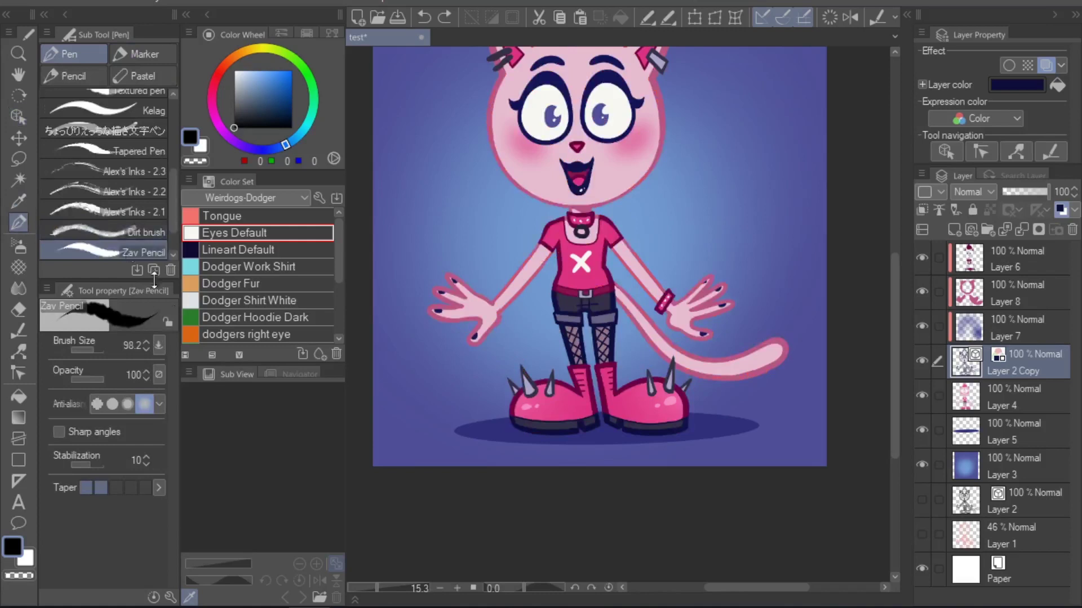
scroll(163, 234, "down", 2)
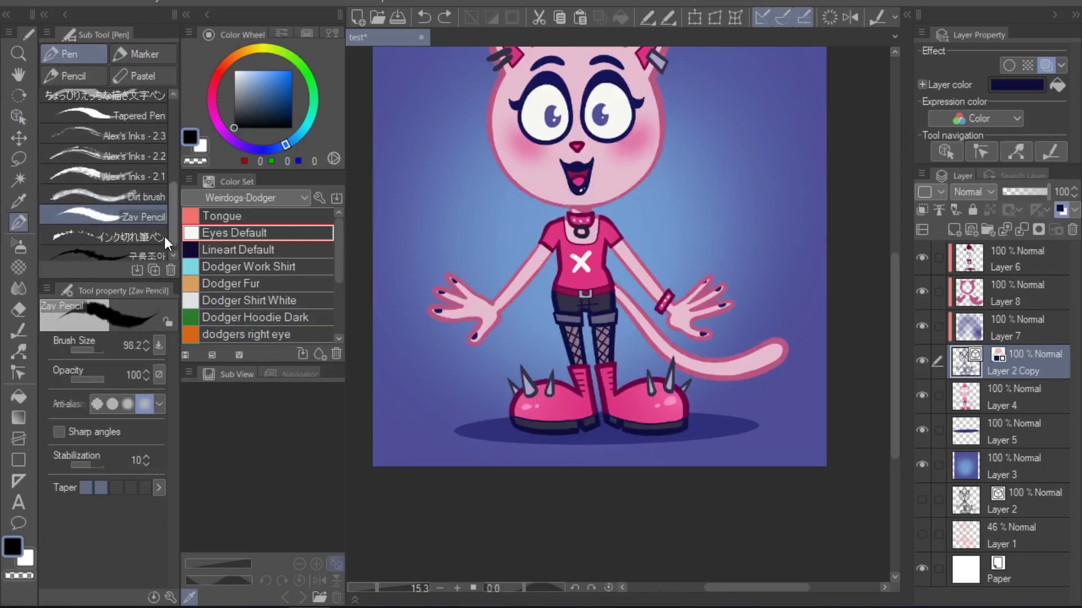
left_click(170, 599)
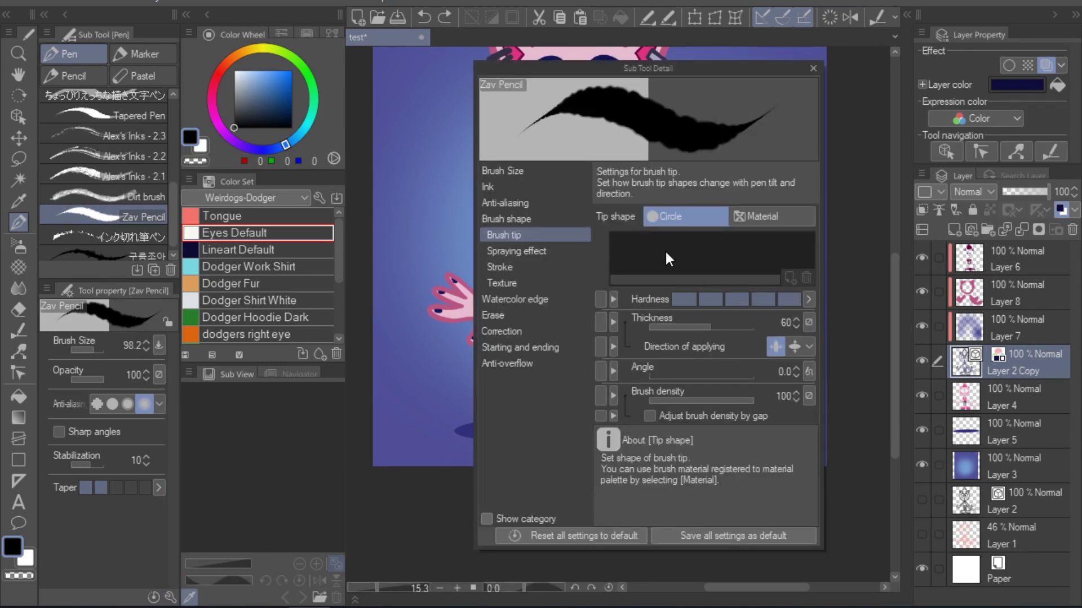
left_click(559, 221)
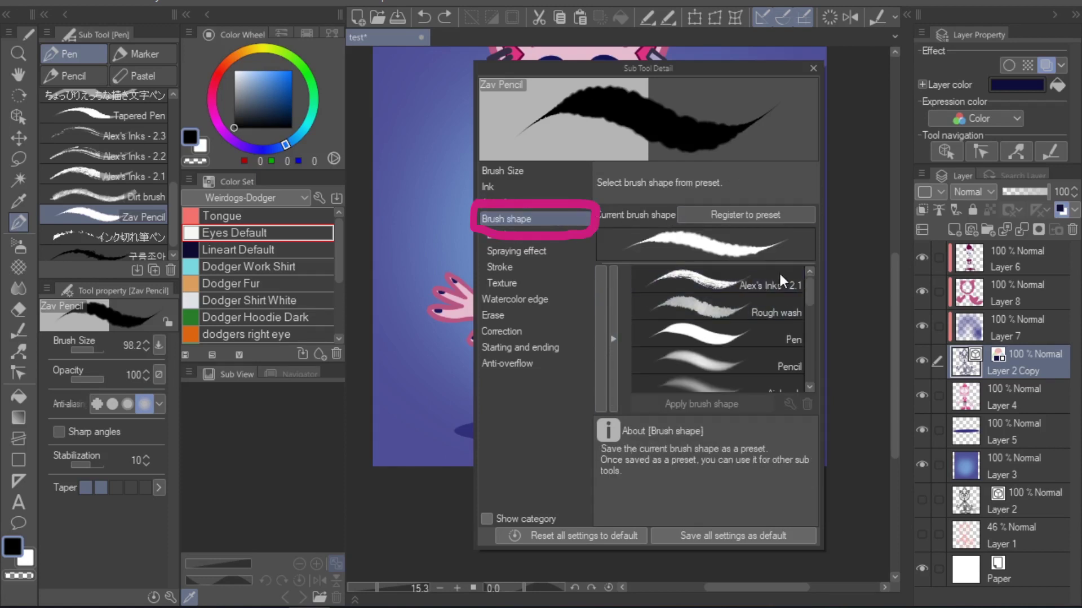
left_click(779, 216)
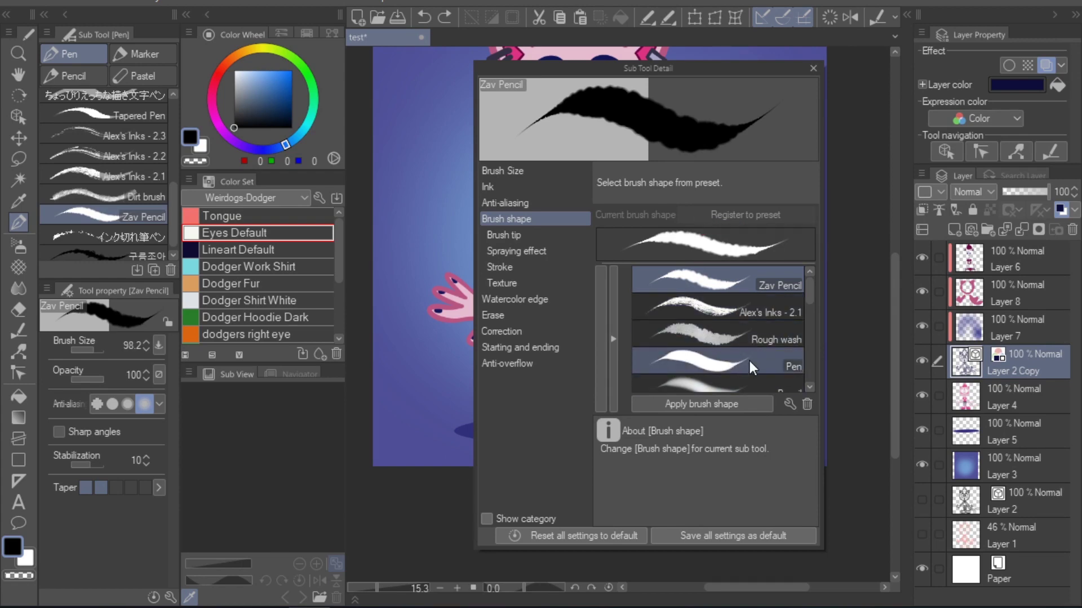
left_click(812, 65)
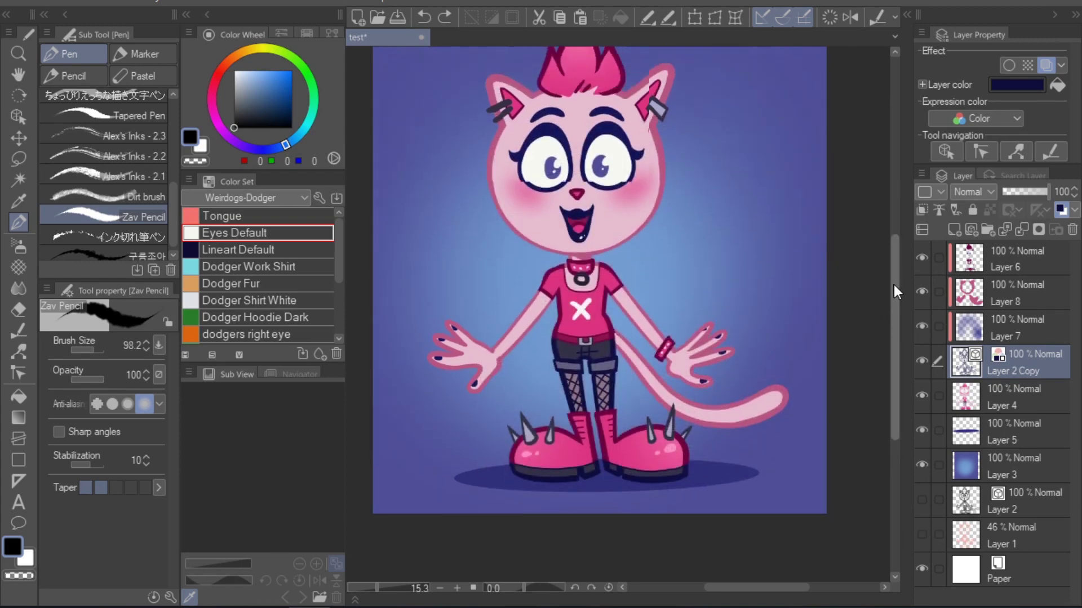
- Select all the character's vector lines with the Object tool and open the list of brush shape presets
scroll(894, 282, "up", 2)
left_click(19, 116)
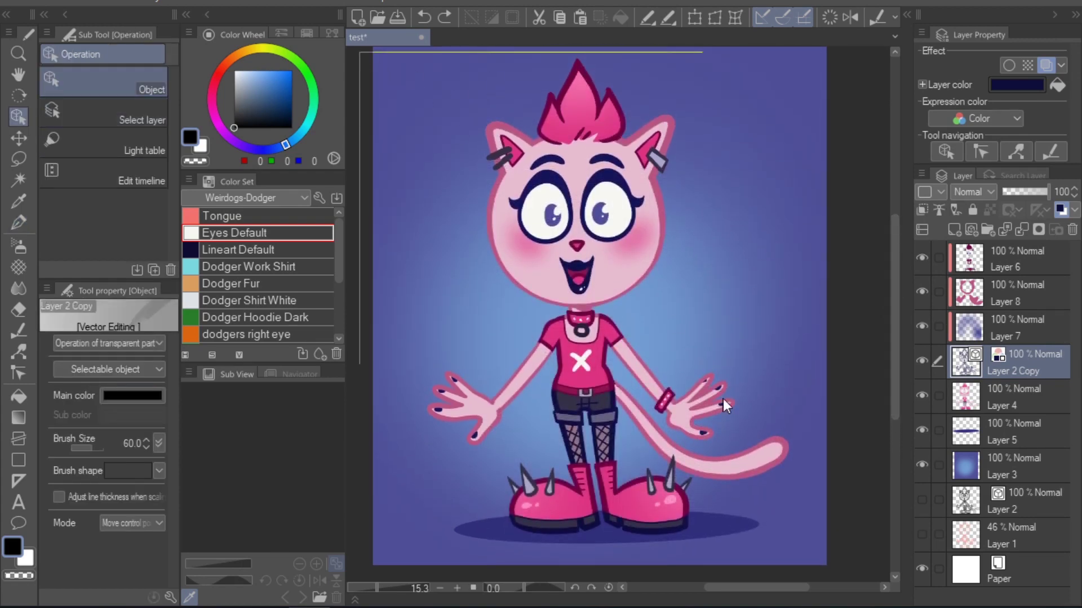
left_click_drag(748, 433, 837, 559)
key("ctrl+minus")
left_click(159, 471)
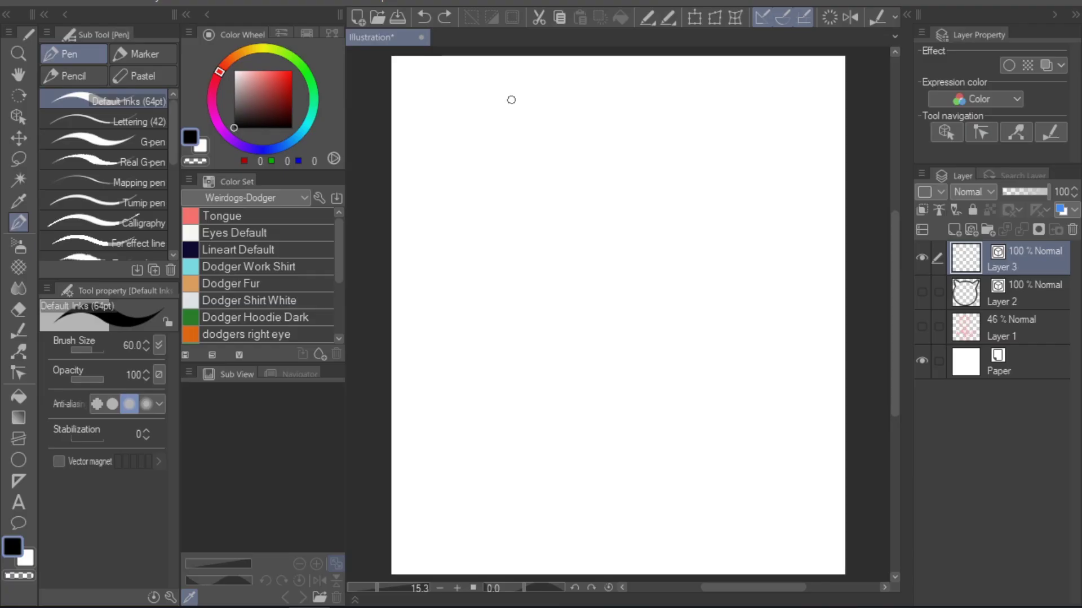
- Draw three long vertical test lines side by side on Layer 3 at brush size 60 with stabilization 0, 6 and 74
left_click_drag(510, 99, 508, 525)
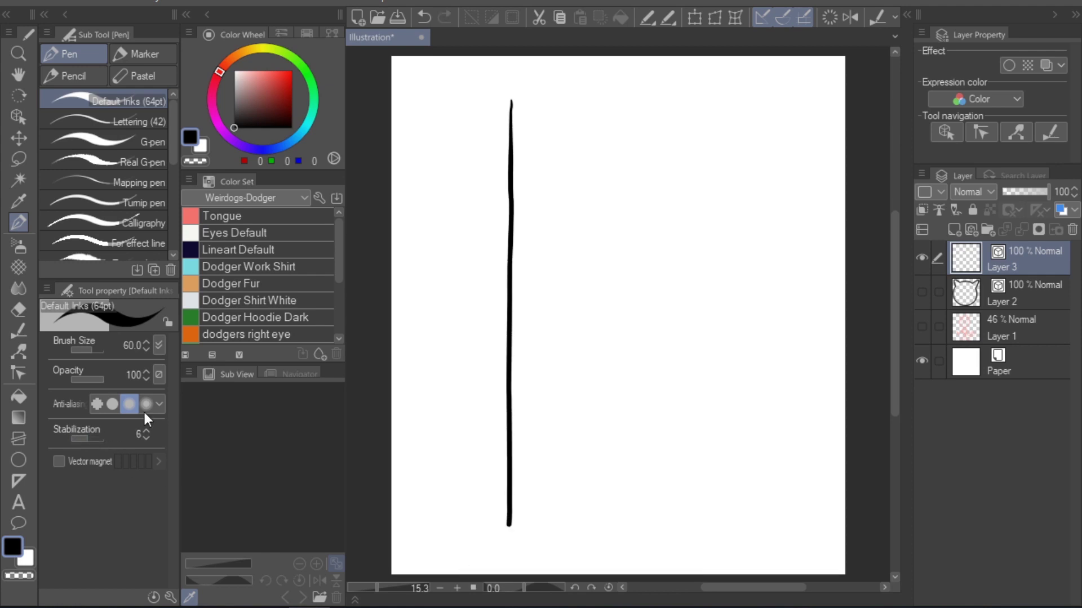
left_click_drag(566, 104, 565, 528)
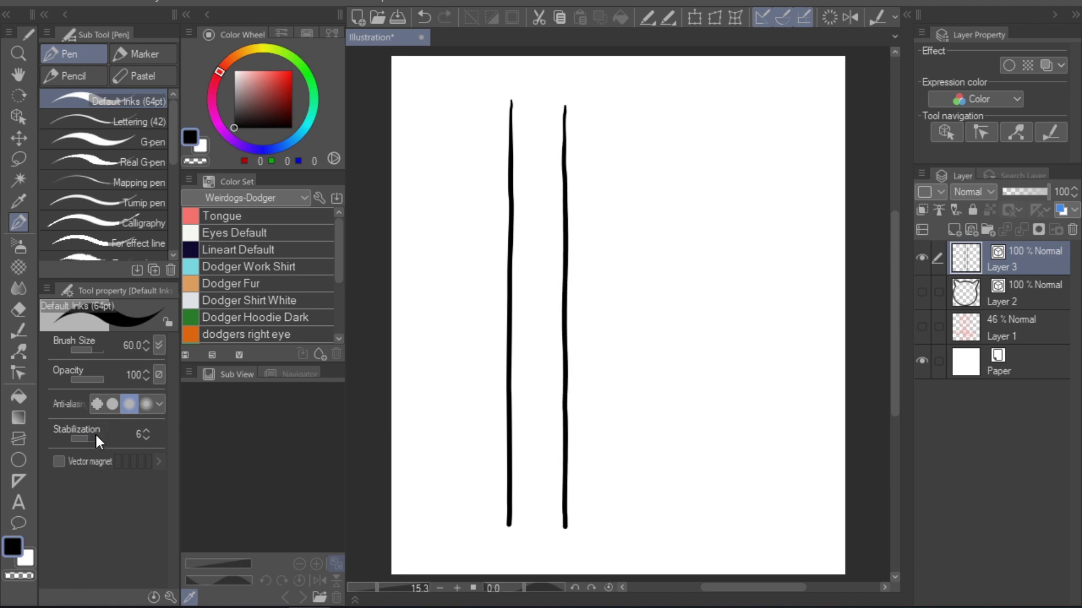
left_click_drag(94, 436, 103, 444)
left_click_drag(615, 108, 621, 524)
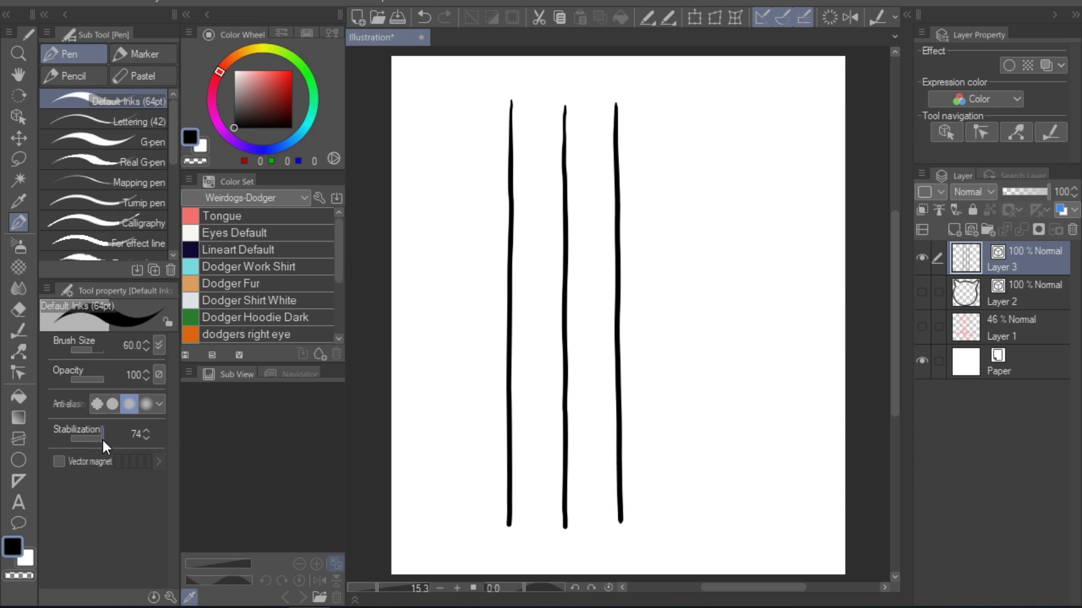
- Try freehand loops and curves across the vertical lines at stabilization 74, undoing each one
mouse_move(751, 199)
left_mouse_down()
mouse_move(742, 245)
mouse_move(721, 262)
mouse_move(615, 264)
mouse_move(538, 204)
mouse_move(571, 147)
mouse_move(668, 151)
mouse_move(720, 375)
left_mouse_up()
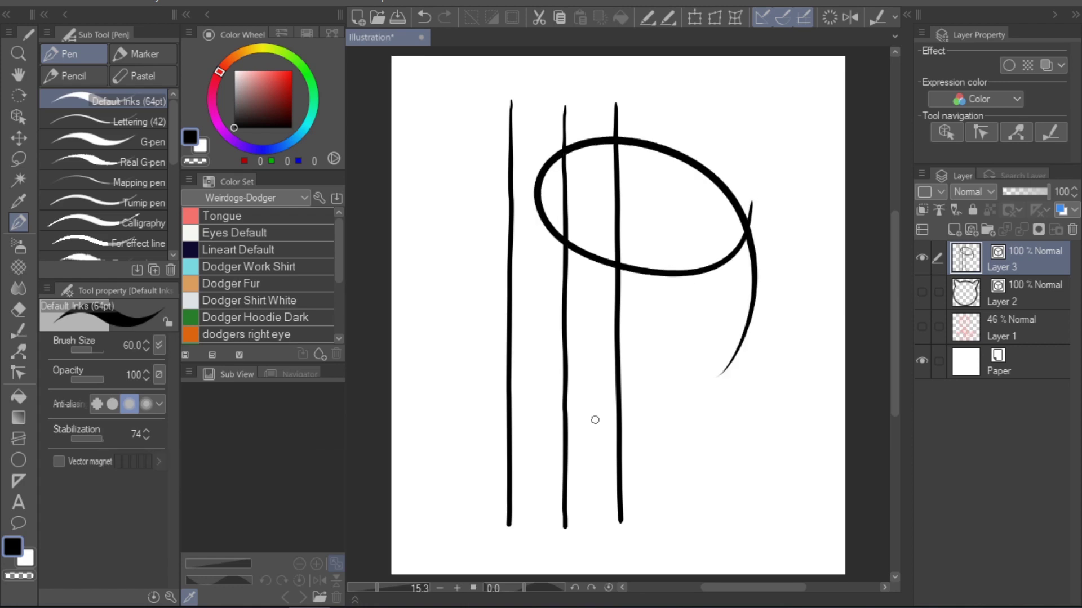
key("ctrl+z")
mouse_move(711, 336)
left_mouse_down()
mouse_move(729, 270)
mouse_move(662, 188)
mouse_move(535, 175)
mouse_move(458, 230)
mouse_move(474, 304)
mouse_move(755, 189)
mouse_move(755, 115)
left_mouse_up()
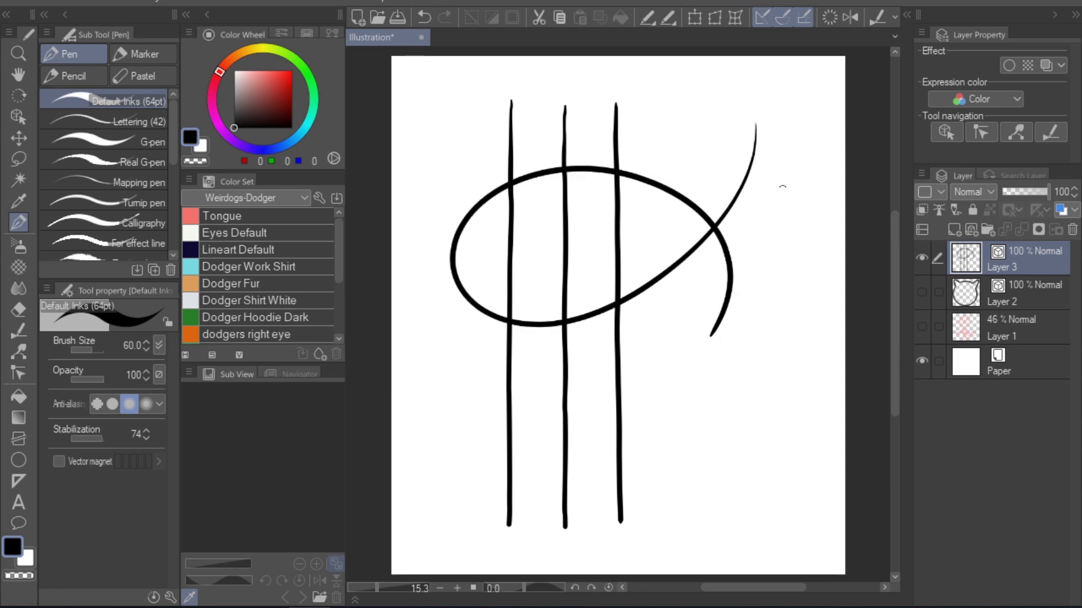
mouse_move(771, 308)
left_mouse_down()
mouse_move(761, 343)
mouse_move(676, 436)
mouse_move(590, 447)
mouse_move(515, 287)
mouse_move(693, 166)
left_mouse_up()
key("ctrl+z")
key("ctrl+z")
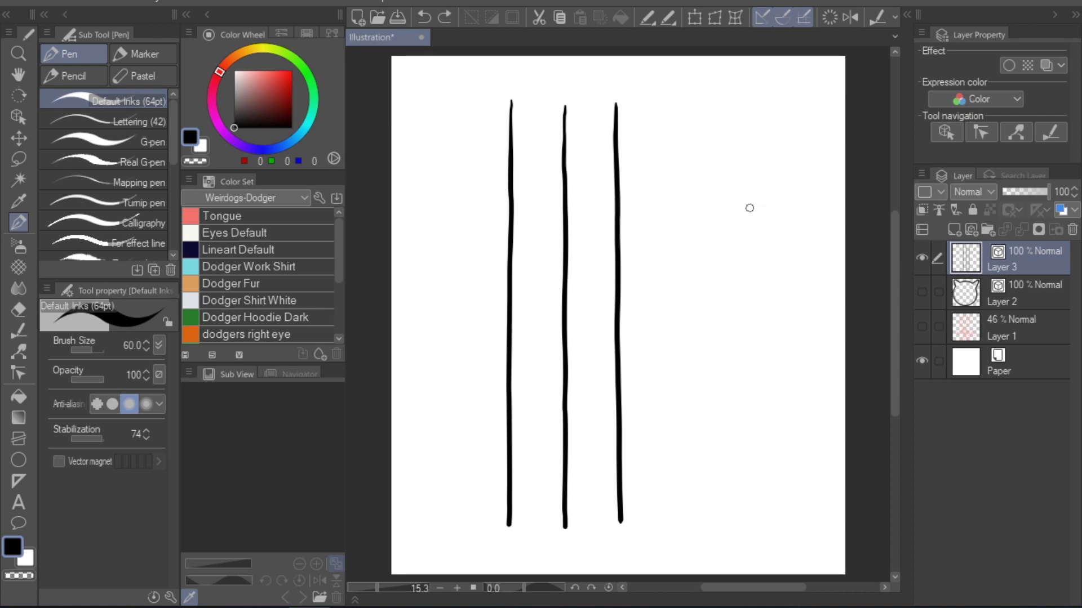
mouse_move(686, 170)
left_mouse_down()
mouse_move(618, 169)
mouse_move(566, 362)
mouse_move(594, 188)
left_mouse_up()
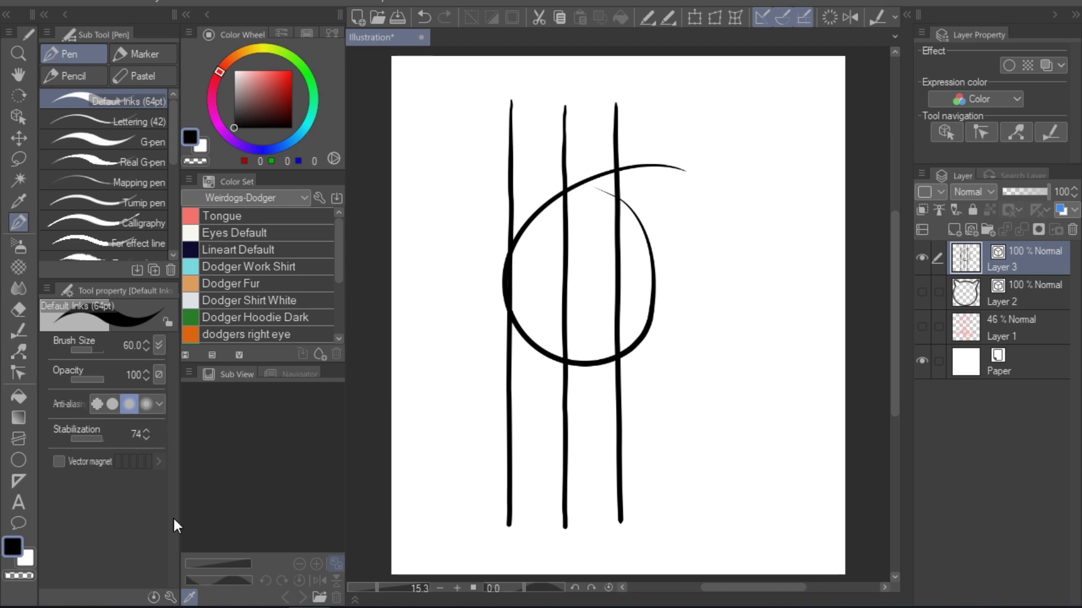
key("ctrl+z")
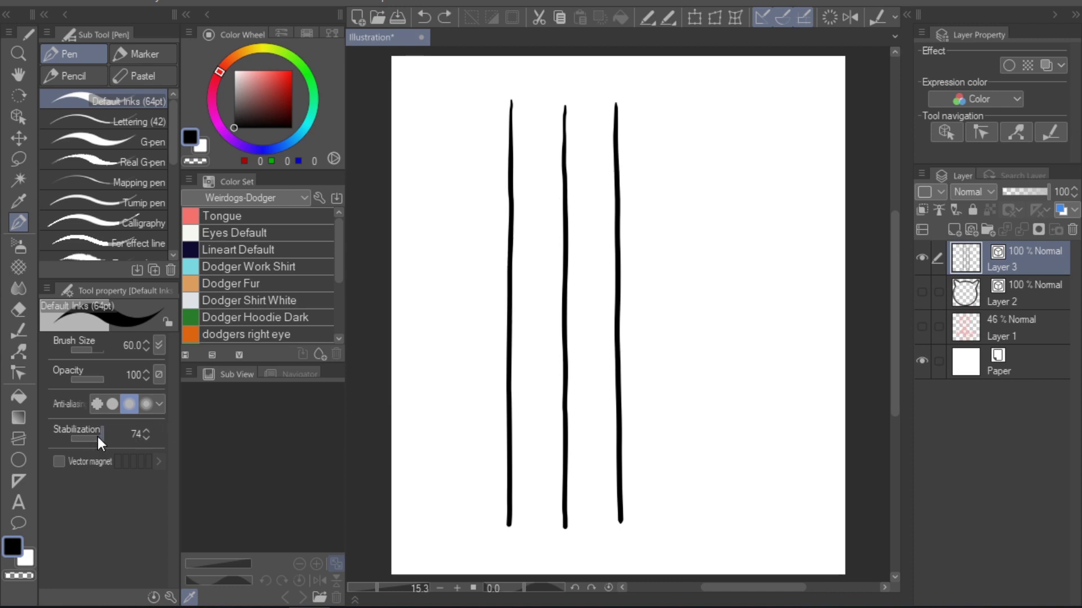
- Set the Default Inks pen's stabilization to 6
left_click_drag(97, 437, 82, 443)
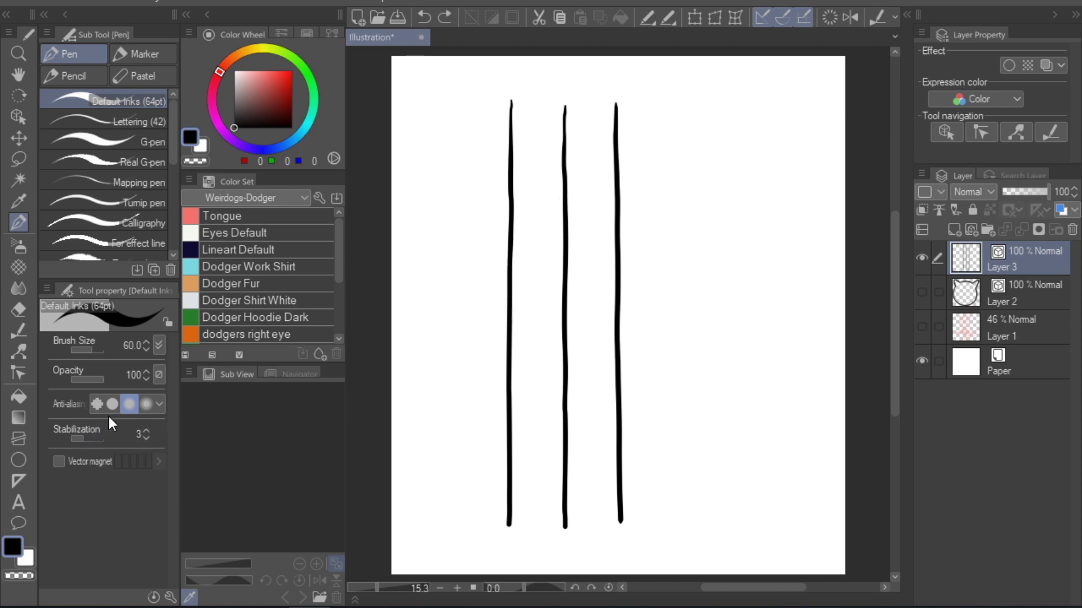
left_click(146, 431)
scroll(744, 327, "up", 4)
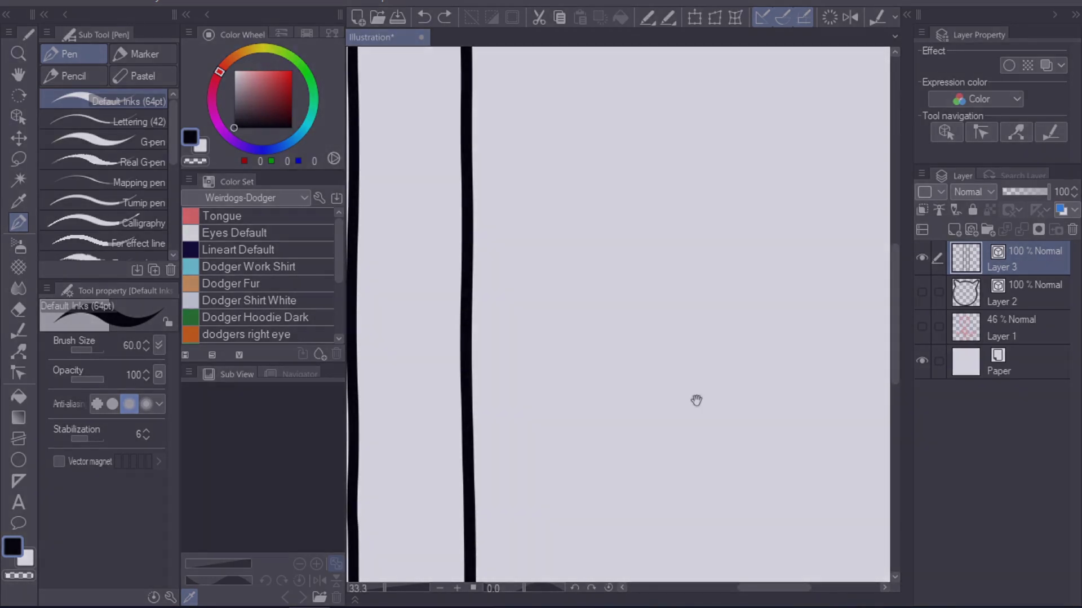
left_click_drag(696, 400, 597, 406)
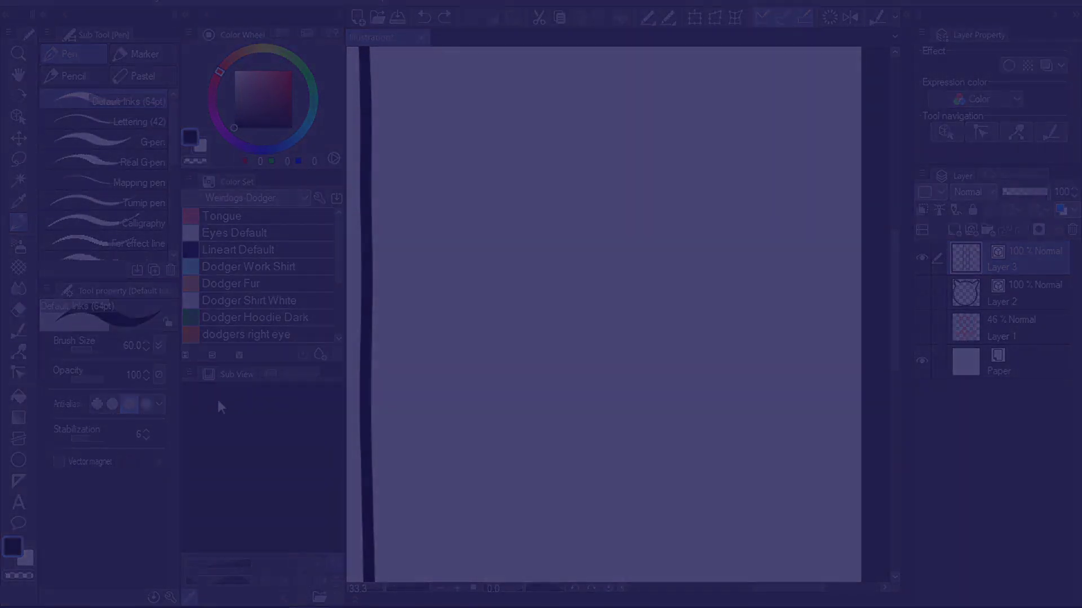